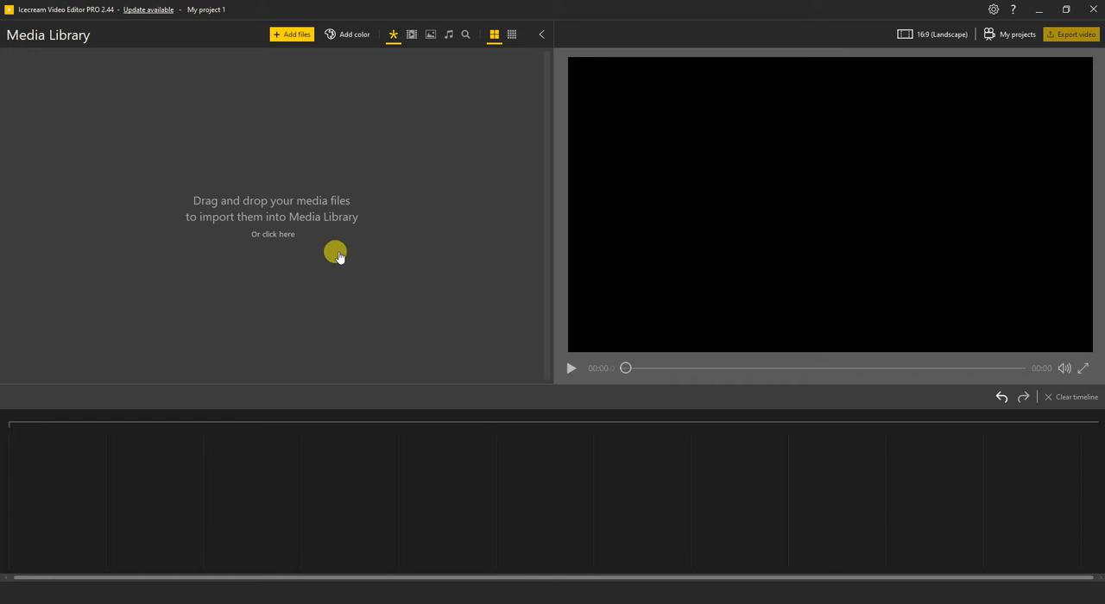
# Import the Tuggers Obstacle Course Gameplay.mp4 video into the Media Library
pyautogui.click(302, 40)
pyautogui.click(533, 13)
pyautogui.moveTo(1021, 298); pyautogui.dragTo(785, 296)
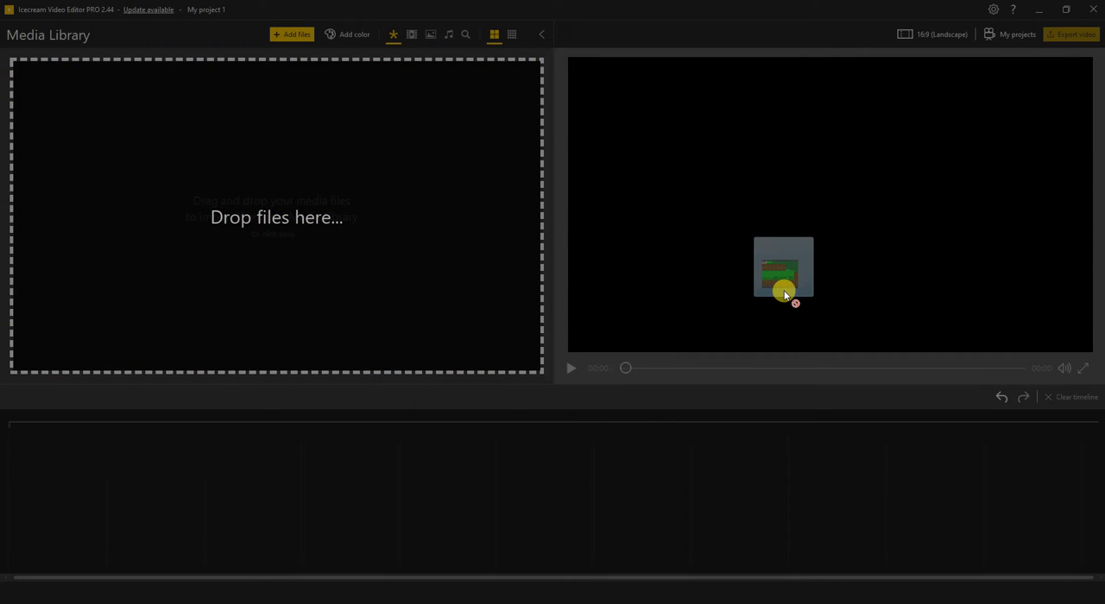
pyautogui.moveTo(785, 295); pyautogui.dragTo(377, 251)
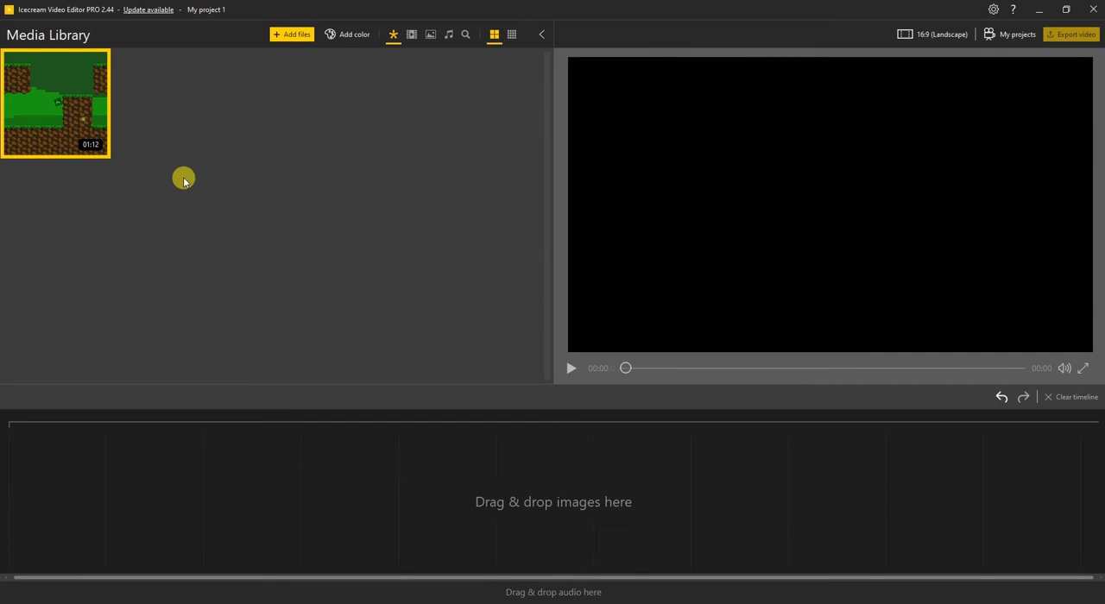
# Place three consecutive copies of the gameplay video on the timeline, removing one extra copy while arranging them
pyautogui.moveTo(86, 145)
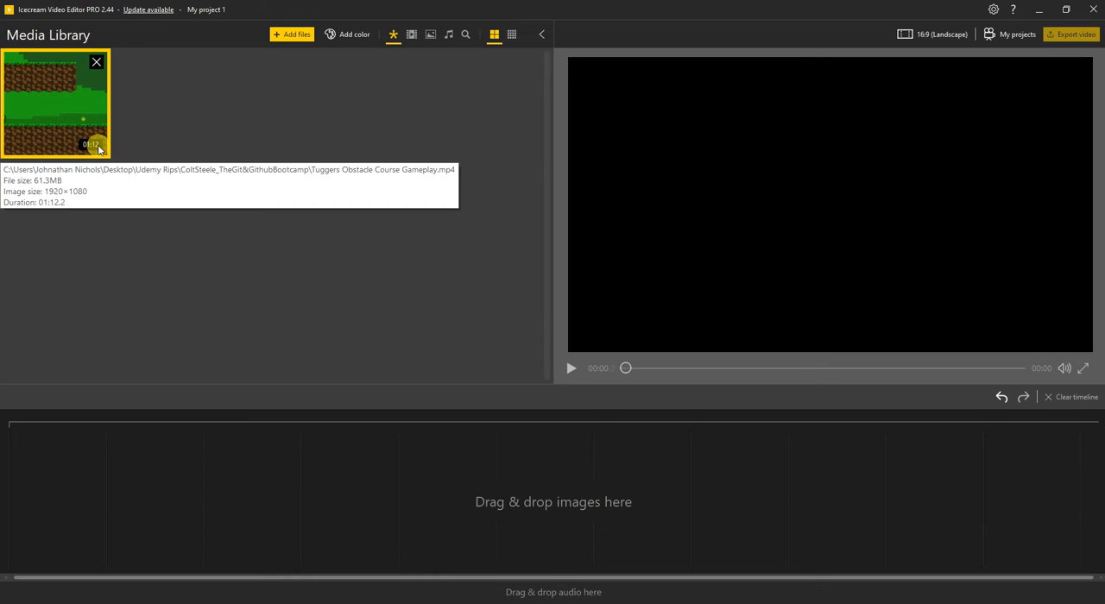
pyautogui.moveTo(96, 143); pyautogui.dragTo(69, 445)
pyautogui.moveTo(74, 128); pyautogui.dragTo(263, 461)
pyautogui.click(292, 437)
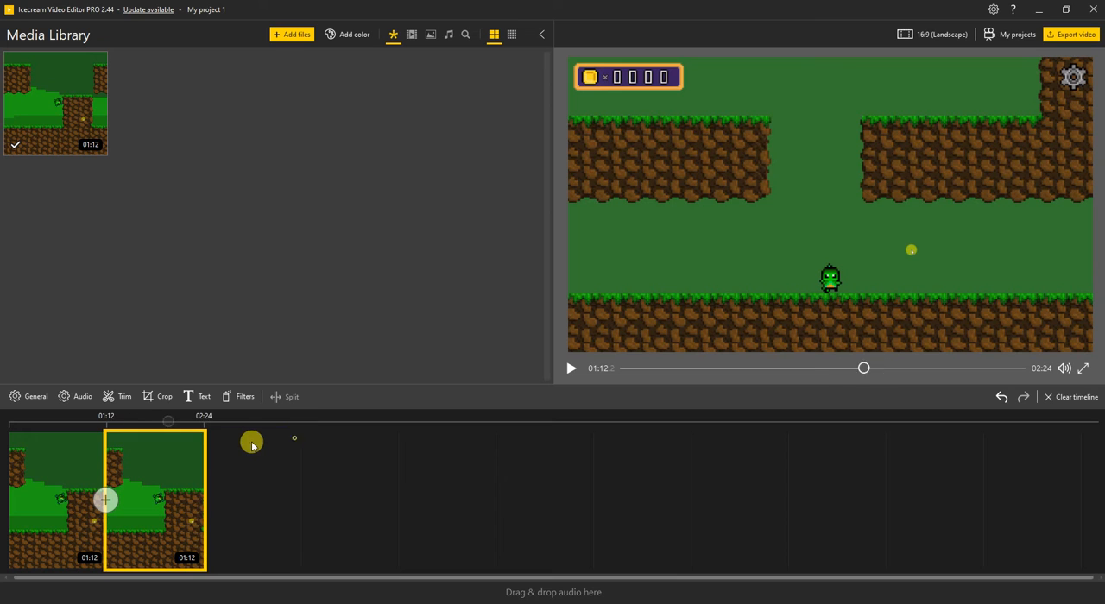
pyautogui.click(199, 440)
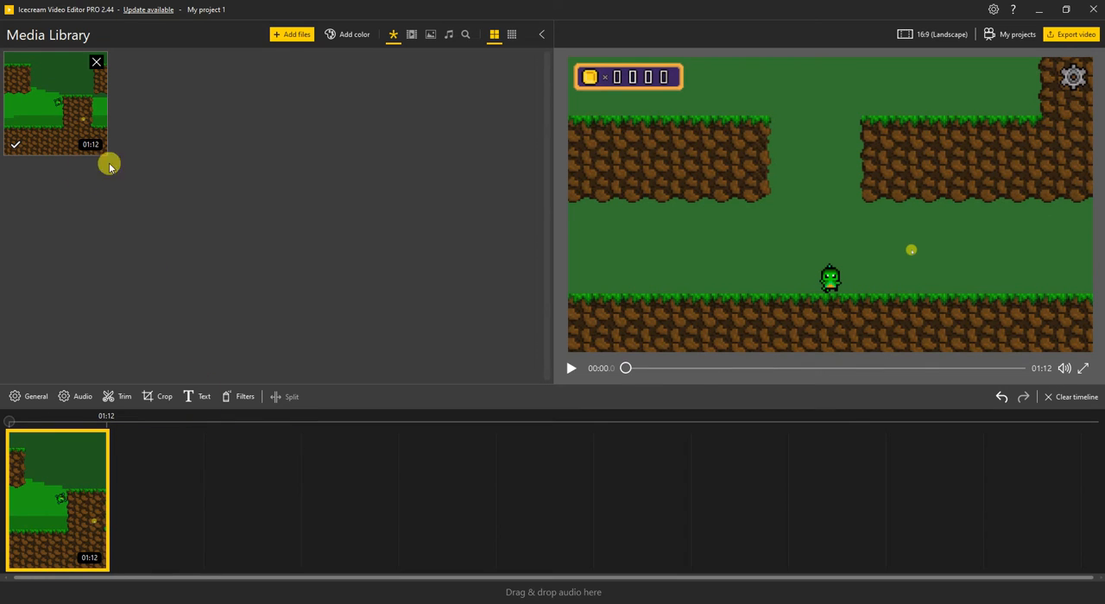
pyautogui.moveTo(87, 109); pyautogui.dragTo(163, 457)
pyautogui.moveTo(89, 69); pyautogui.dragTo(135, 463)
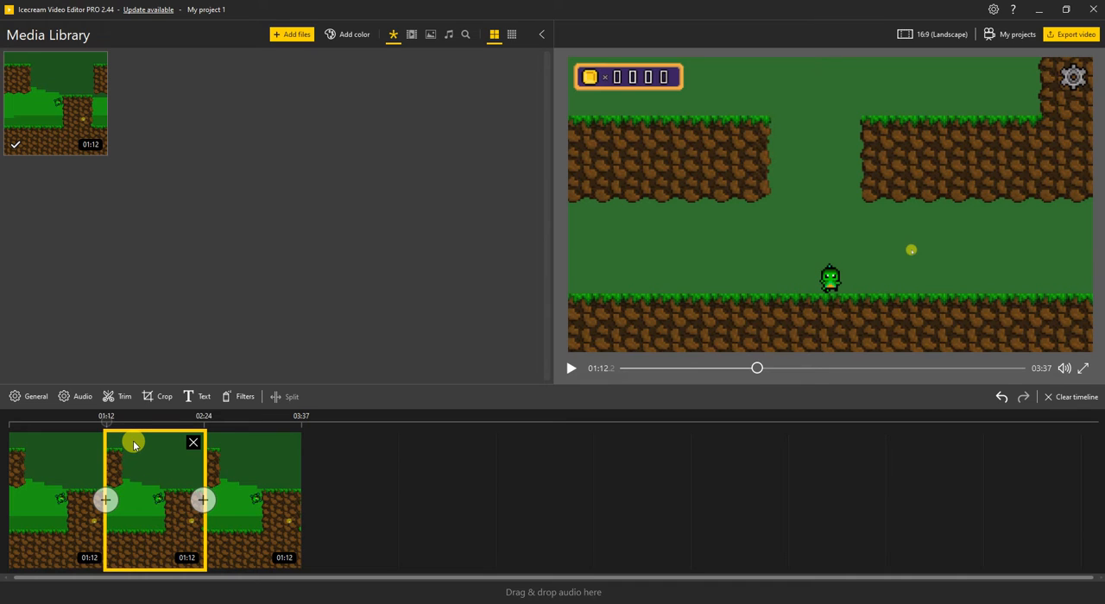
pyautogui.click(156, 402)
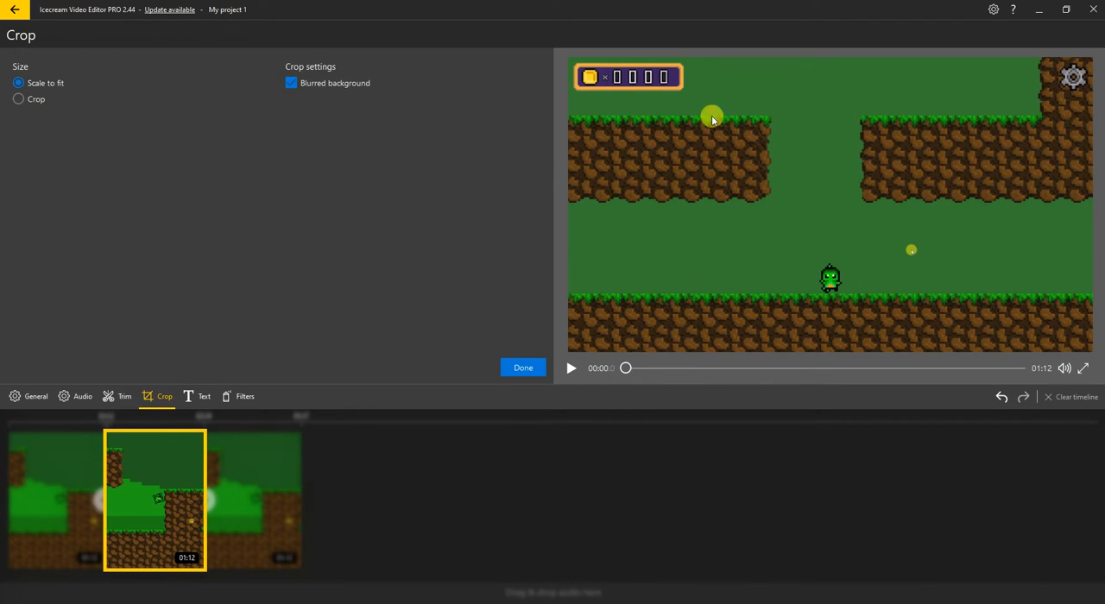
pyautogui.click(26, 100)
pyautogui.moveTo(285, 121); pyautogui.dragTo(306, 112)
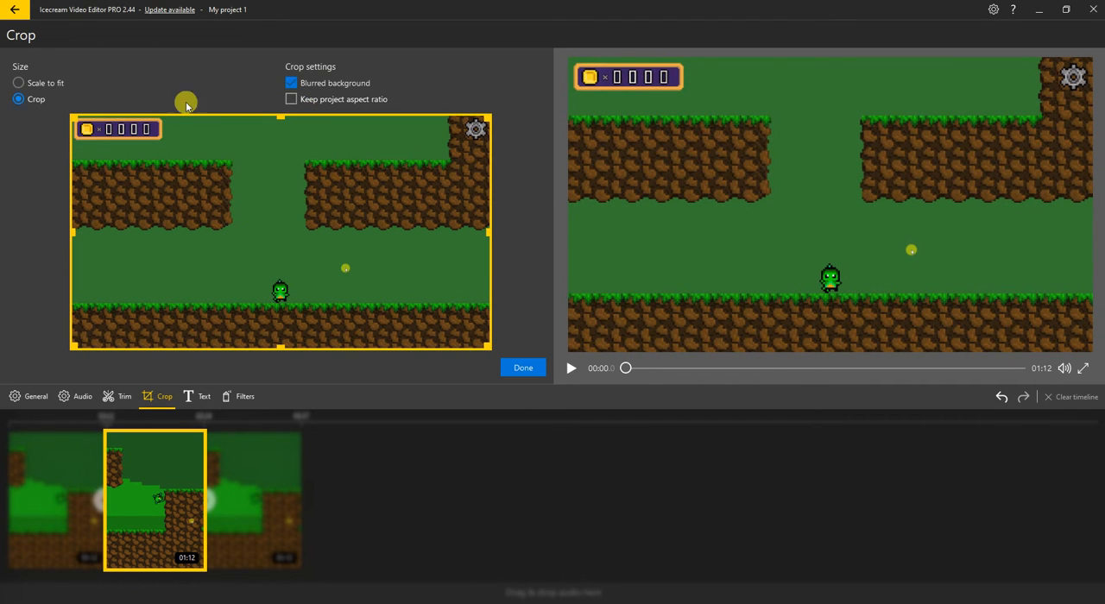
pyautogui.click(18, 83)
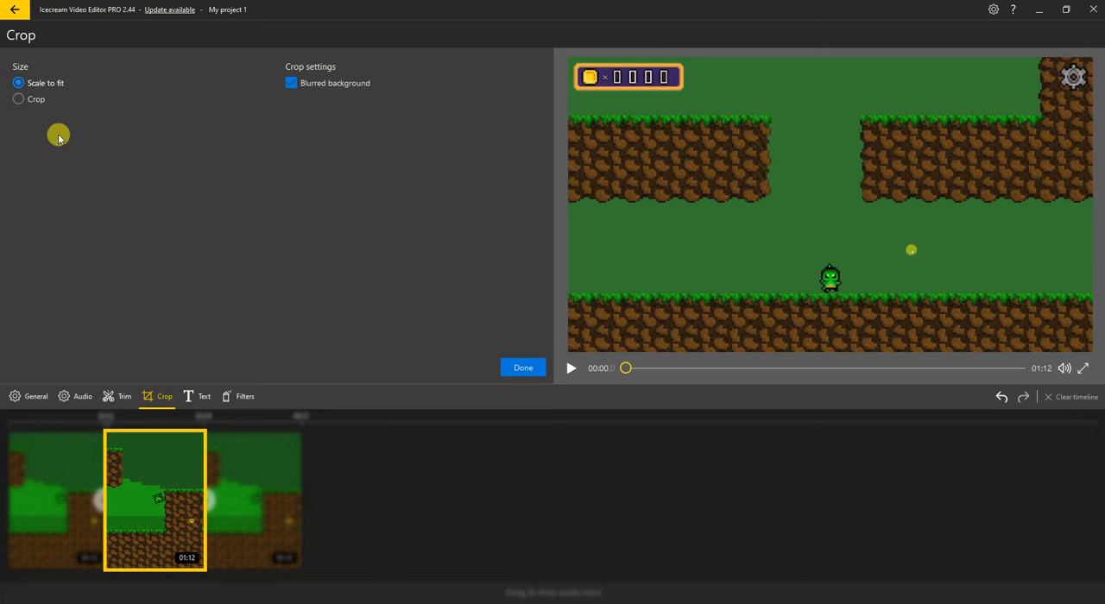
pyautogui.click(121, 399)
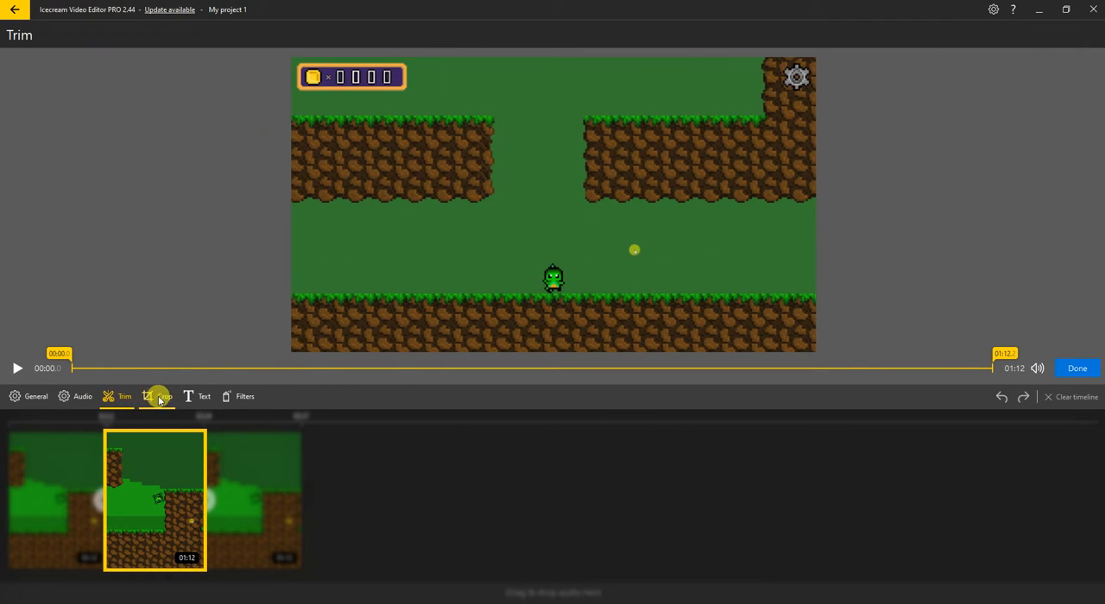
# Crop the middle timeline clip to roughly the lower half of its frame, keeping the full width
pyautogui.click(157, 397)
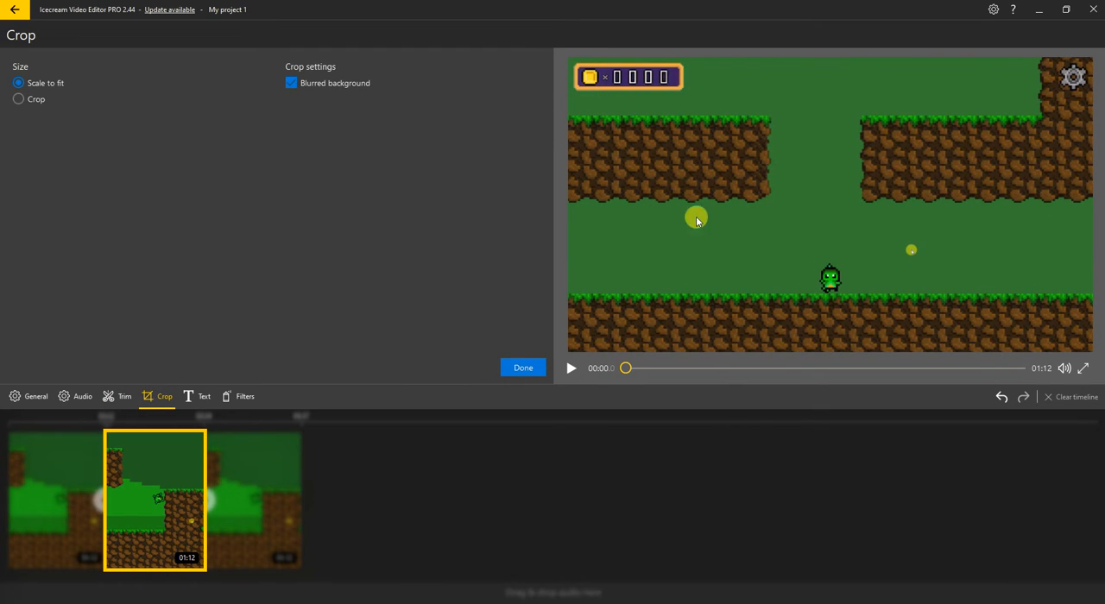
pyautogui.click(35, 99)
pyautogui.moveTo(291, 115); pyautogui.dragTo(292, 248)
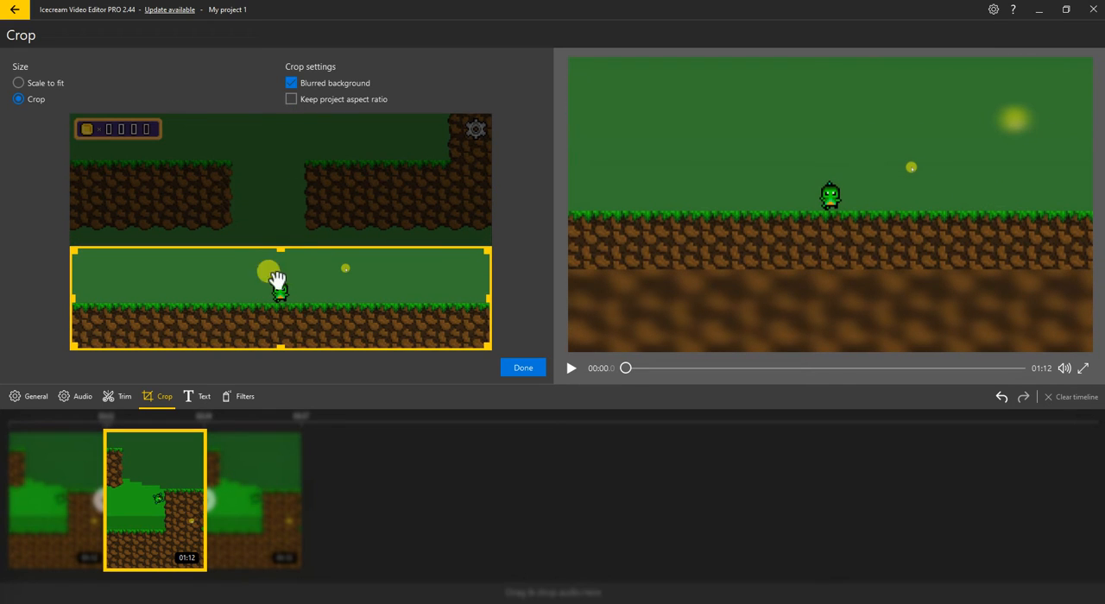
# Trim the middle clip so that it starts at 00:41.2, and apply the trim
pyautogui.click(123, 396)
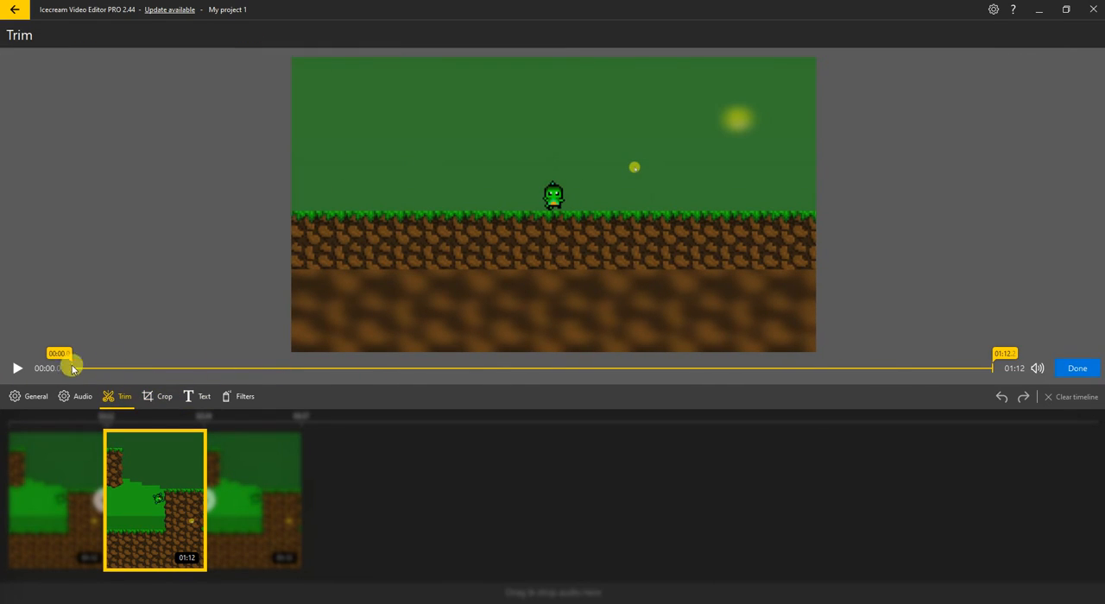
pyautogui.moveTo(57, 354); pyautogui.dragTo(578, 348)
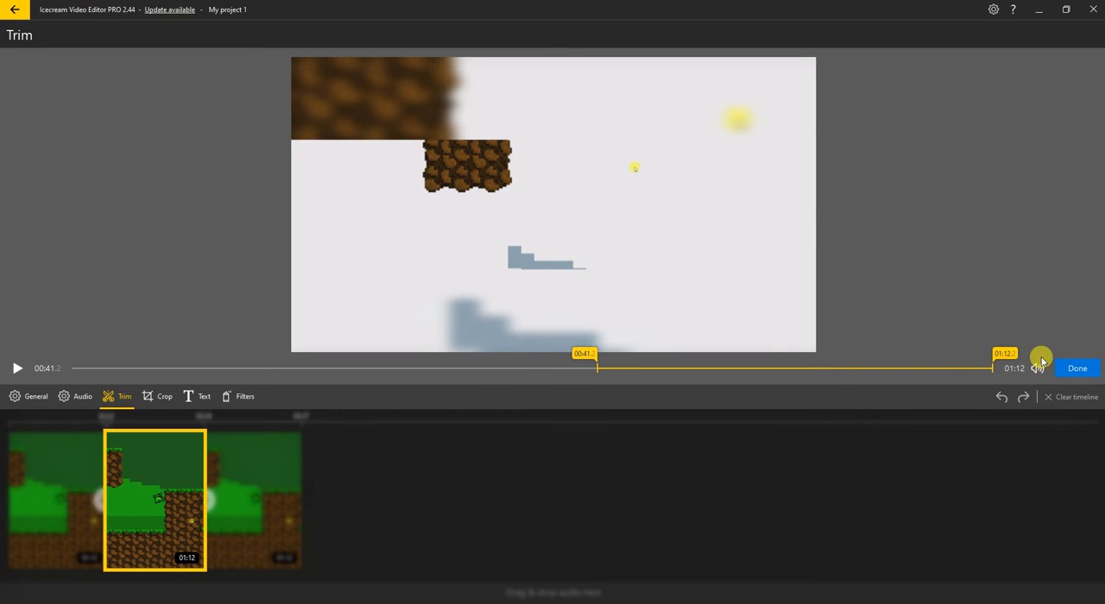
pyautogui.click(1072, 370)
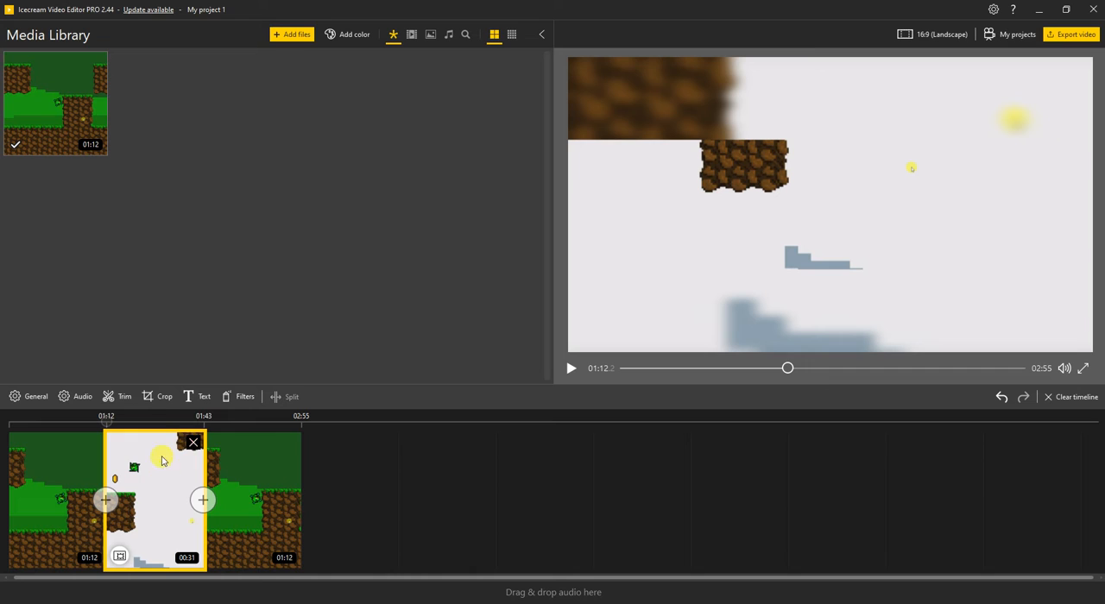
# Set the middle clip's brightness to 21, contrast to 100, saturation to 100 and hue to 169
pyautogui.click(83, 400)
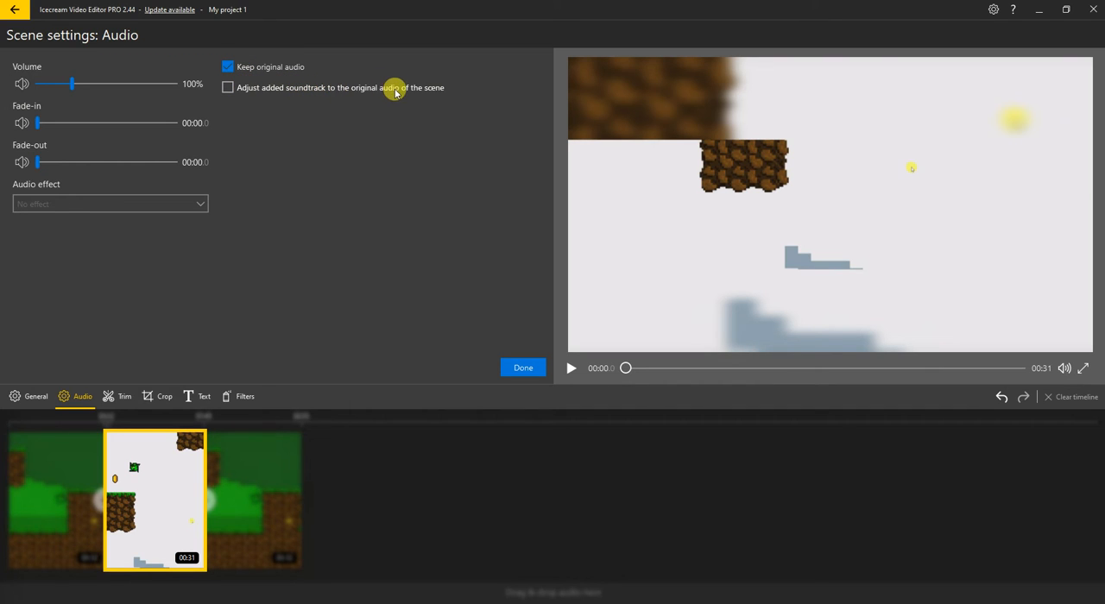
pyautogui.click(39, 397)
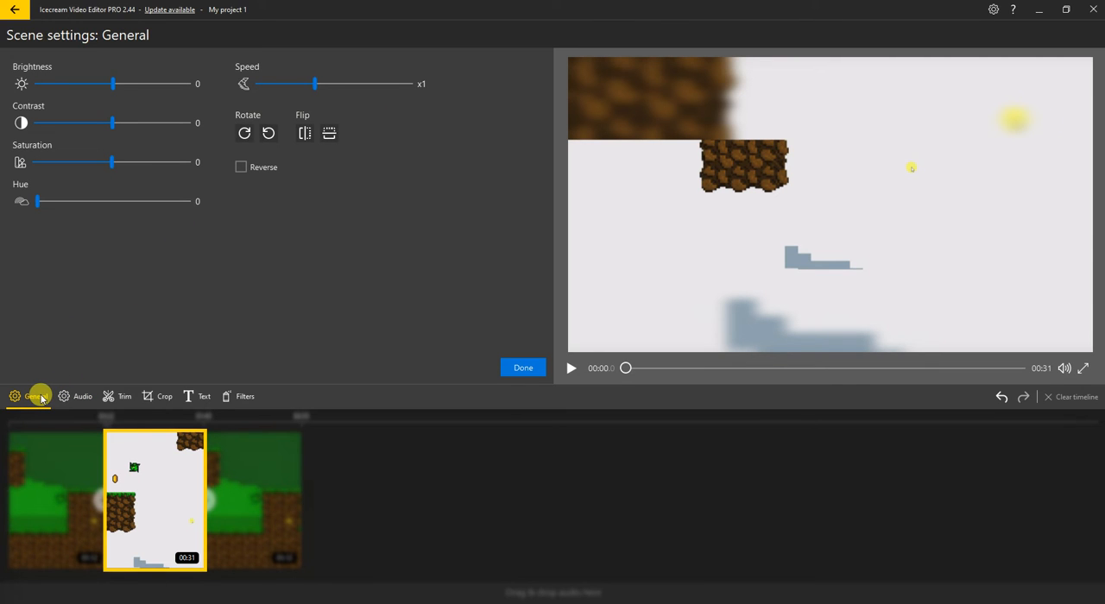
pyautogui.moveTo(119, 85); pyautogui.dragTo(277, 116)
pyautogui.moveTo(120, 161); pyautogui.dragTo(248, 173)
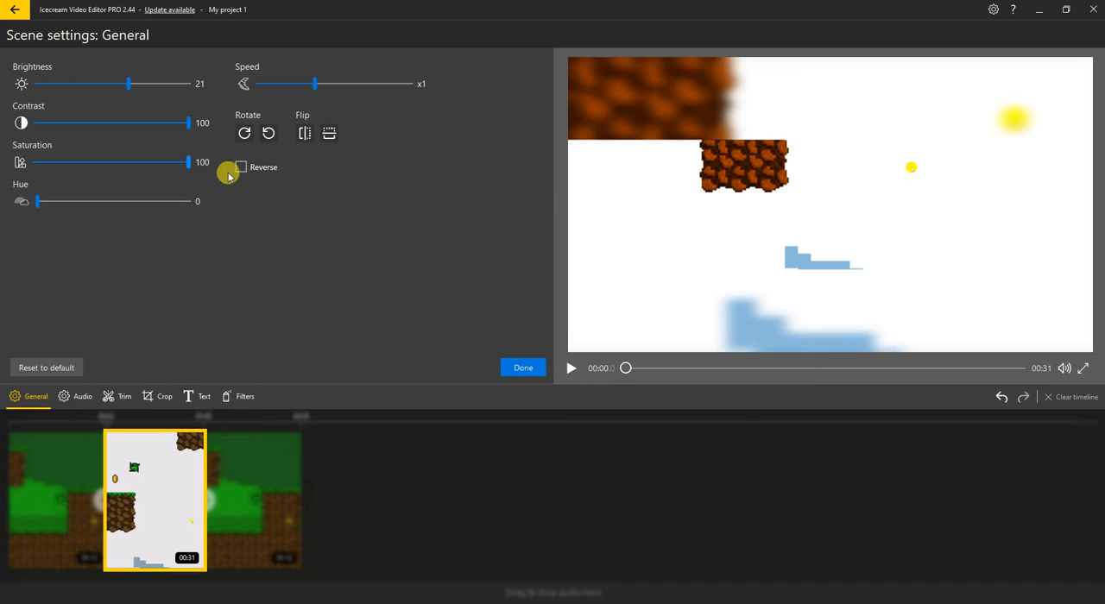
pyautogui.moveTo(55, 197); pyautogui.dragTo(109, 208)
# Set the middle clip's speed to x4 and play a few seconds of its preview
pyautogui.moveTo(312, 84); pyautogui.dragTo(436, 87)
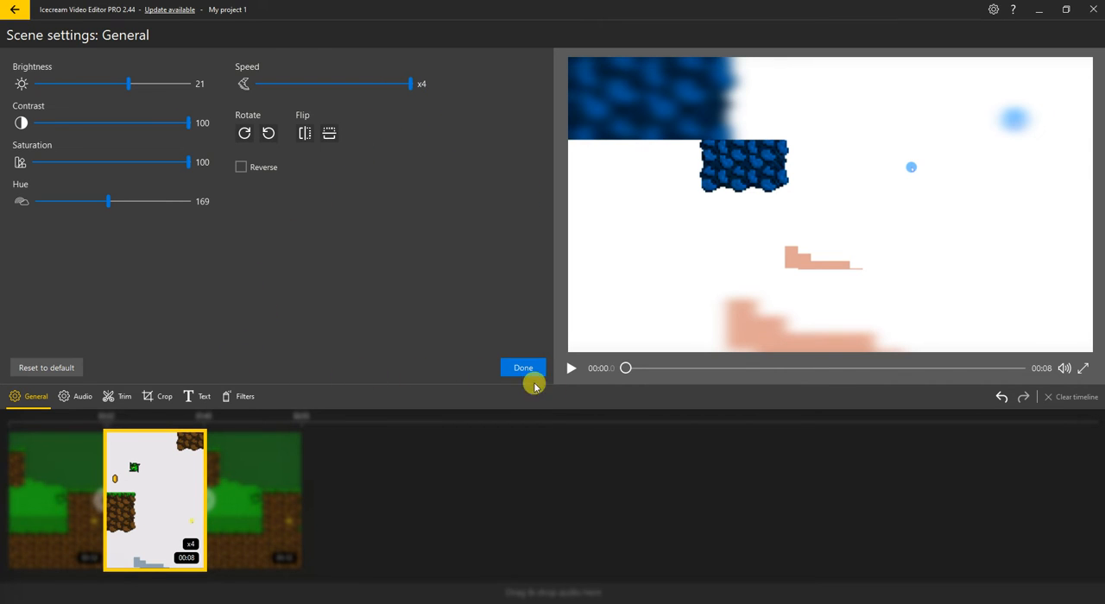
pyautogui.click(570, 369)
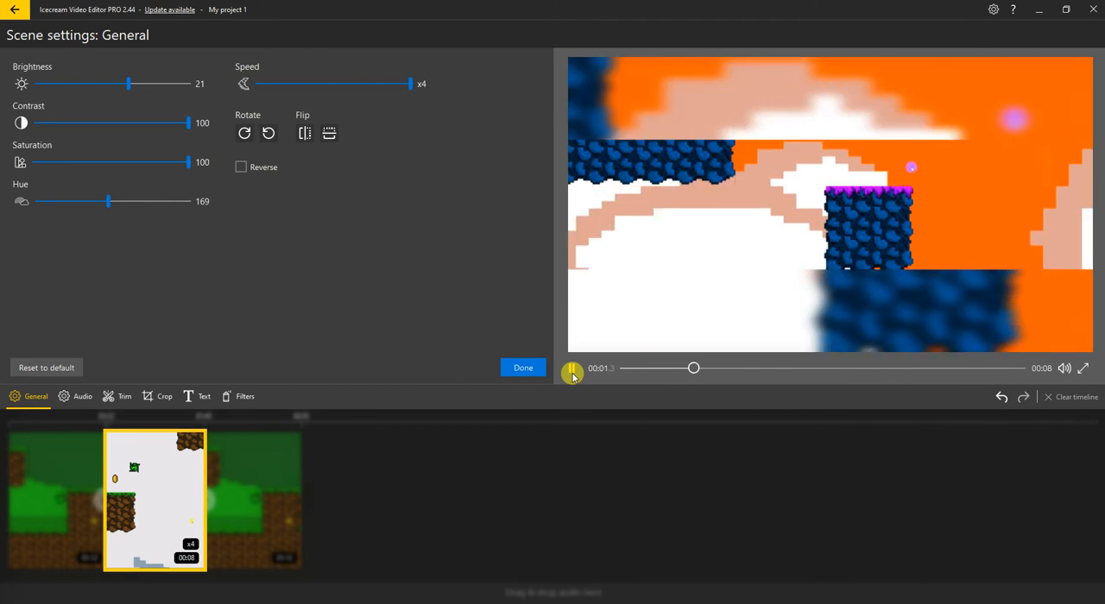
pyautogui.click(571, 372)
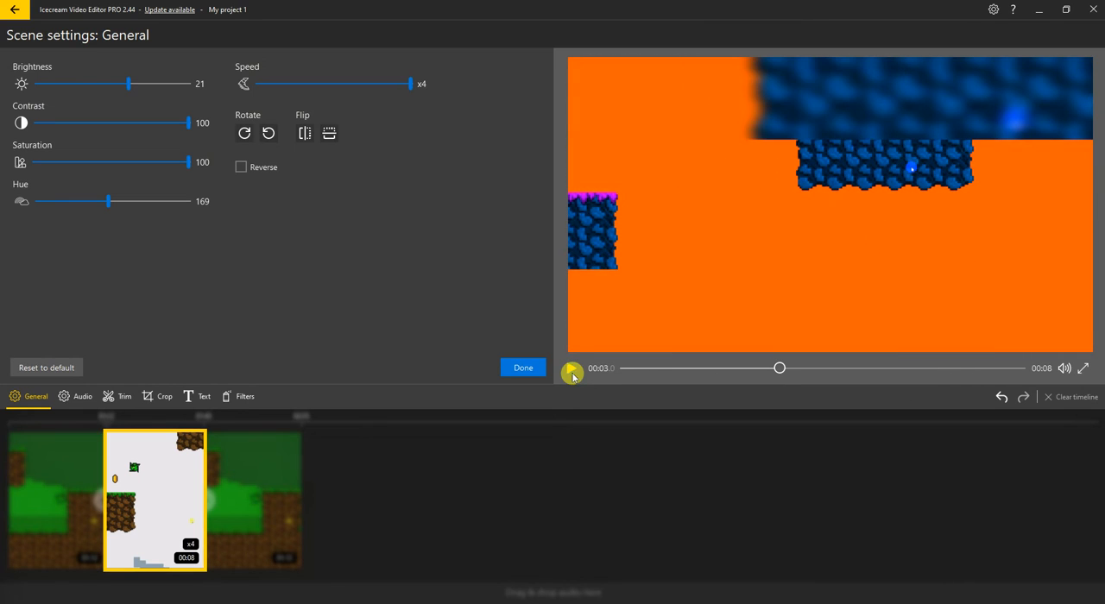
# Rotate the middle clip counterclockwise and preview it from the beginning
pyautogui.click(265, 133)
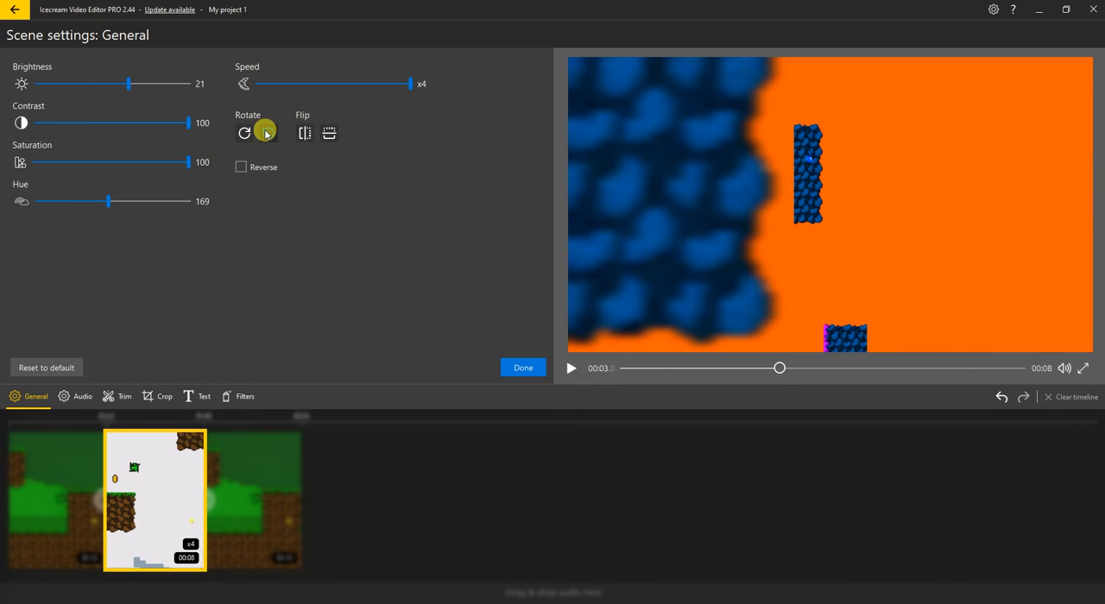
pyautogui.click(627, 368)
pyautogui.click(576, 368)
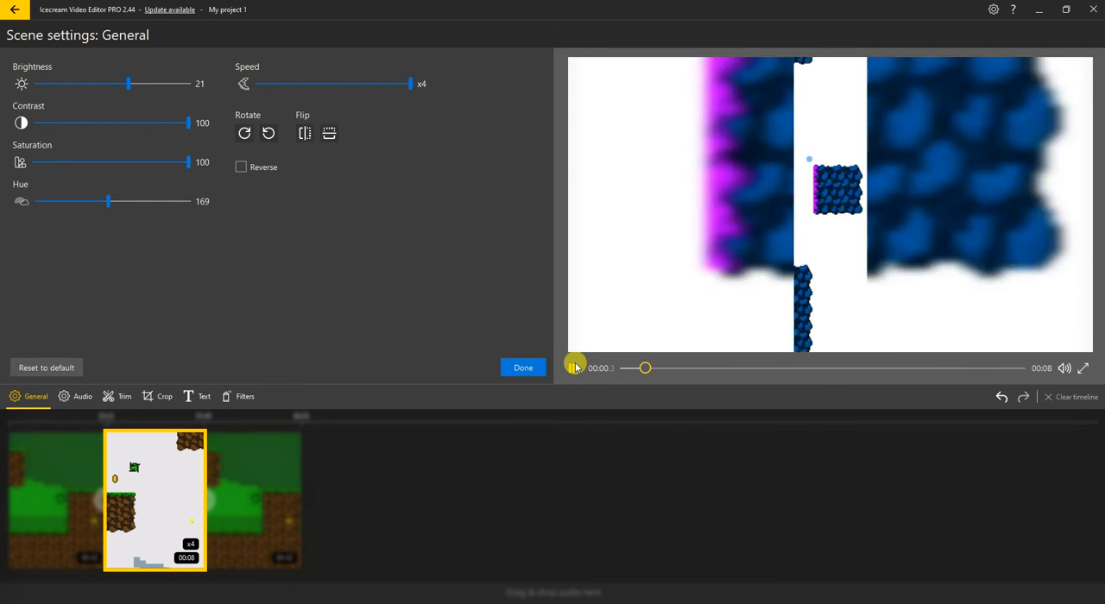
pyautogui.click(575, 368)
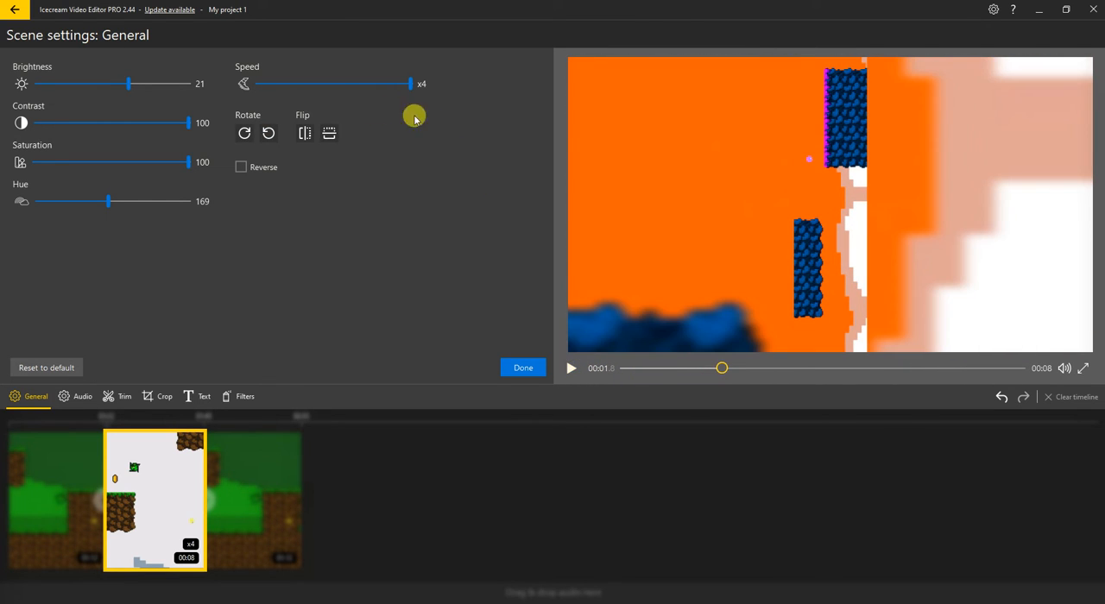
# Flip the middle clip horizontally, turn on Reverse, and apply the scene settings
pyautogui.click(308, 133)
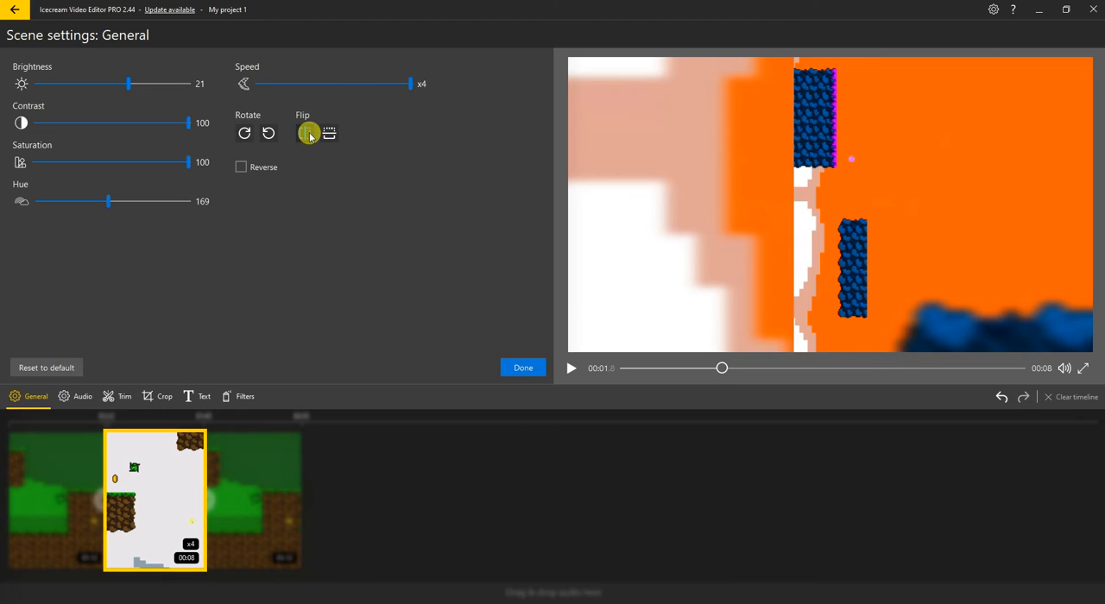
pyautogui.click(241, 165)
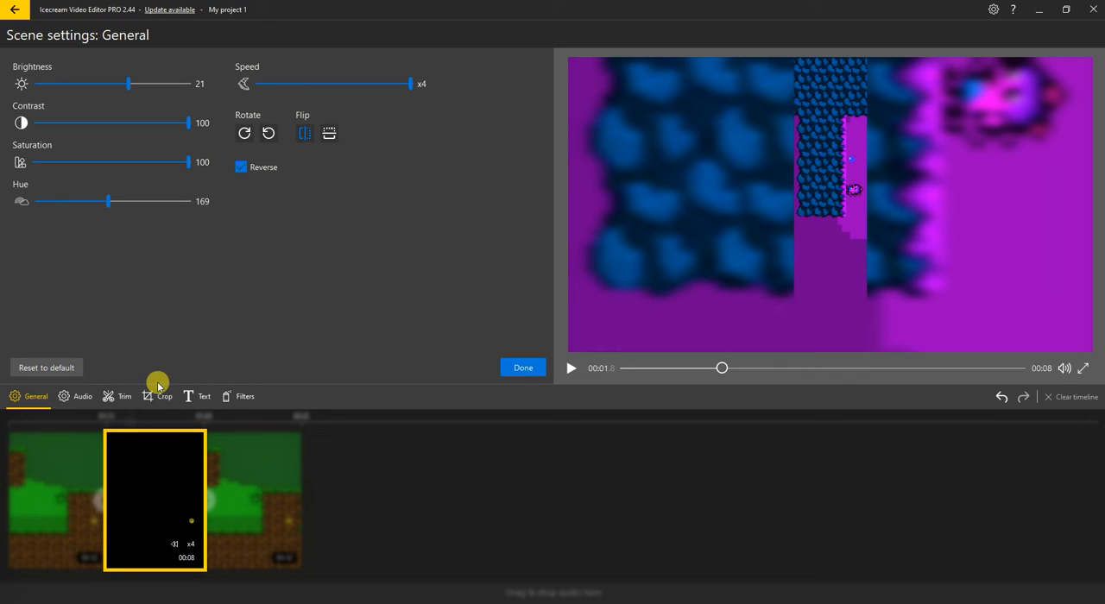
pyautogui.click(512, 371)
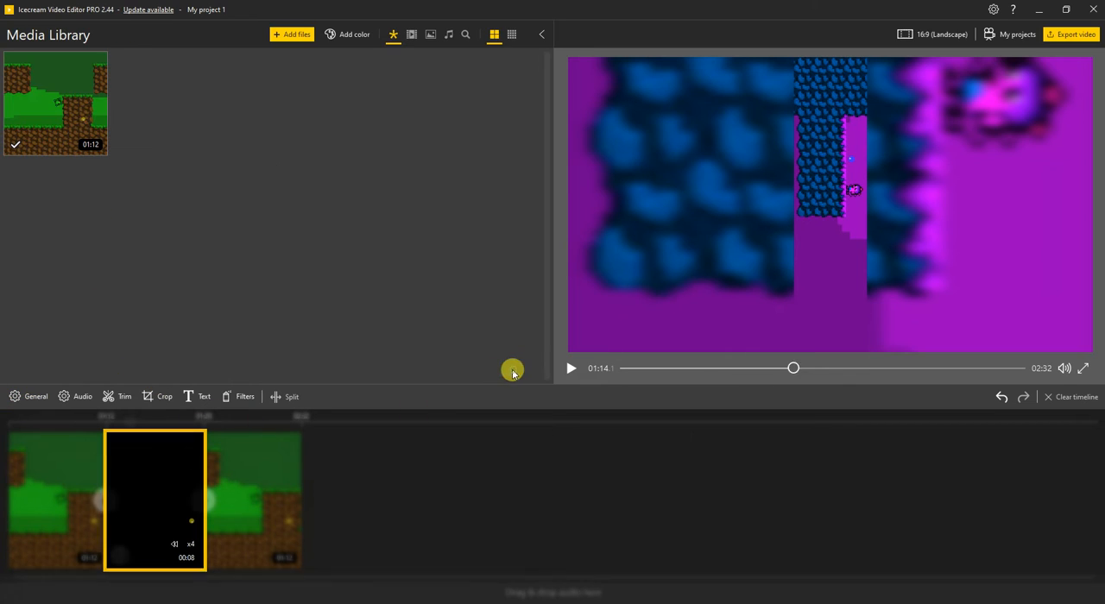
# Delete the edited middle clip from the timeline and add a fresh copy of the gameplay video at the end
pyautogui.click(192, 443)
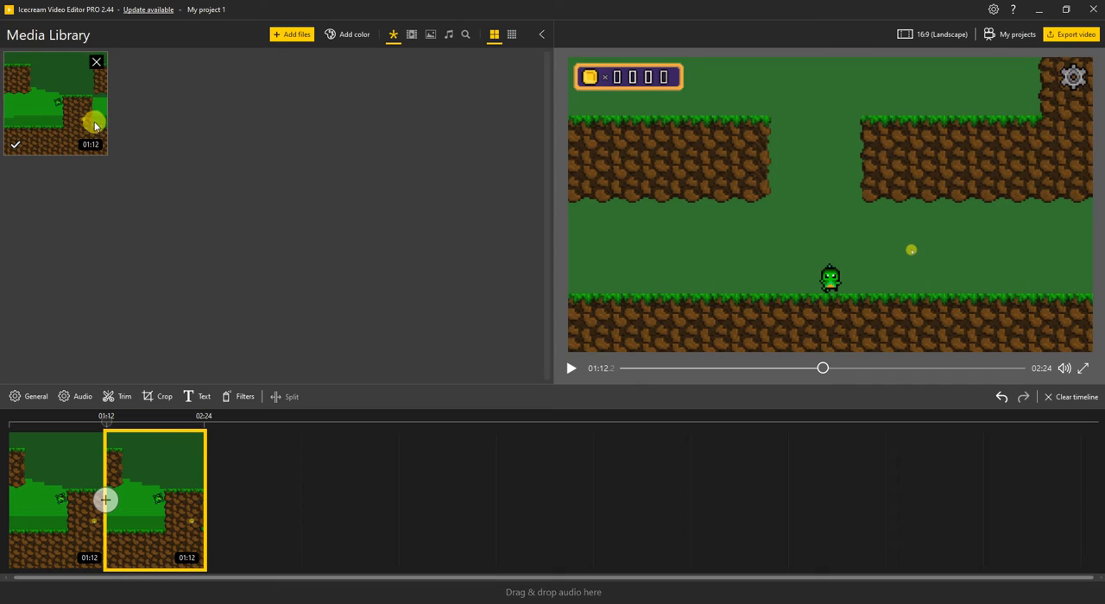
pyautogui.moveTo(94, 118); pyautogui.dragTo(259, 466)
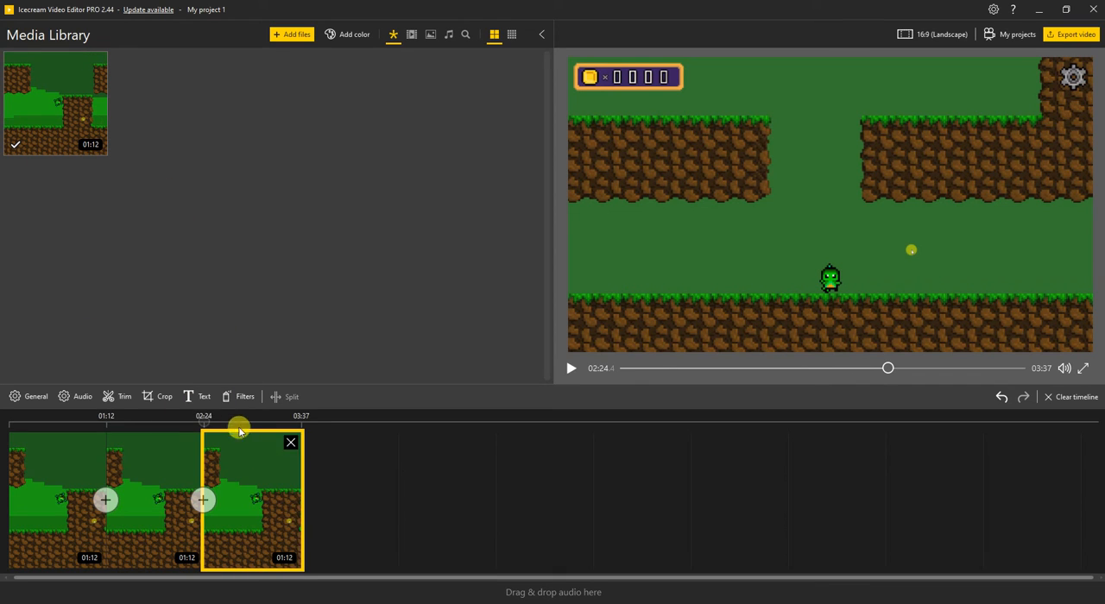
pyautogui.click(293, 447)
pyautogui.moveTo(78, 131); pyautogui.dragTo(259, 469)
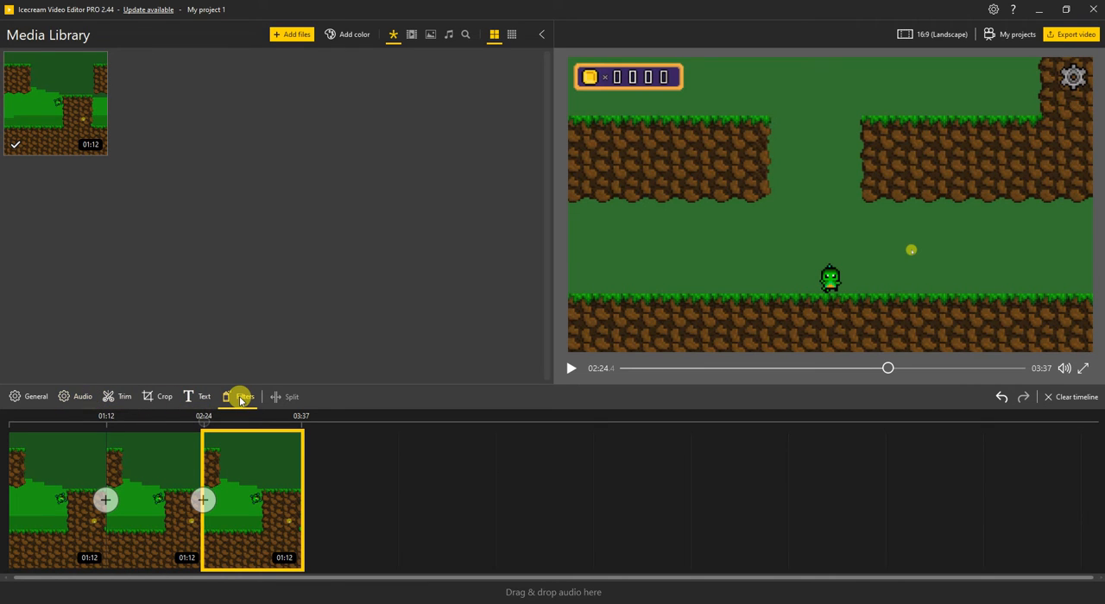
# Try stacking the Split screen, Hue Shift, Fashion, Black & White, Blur and Pixelate filters on the last clip
pyautogui.click(241, 399)
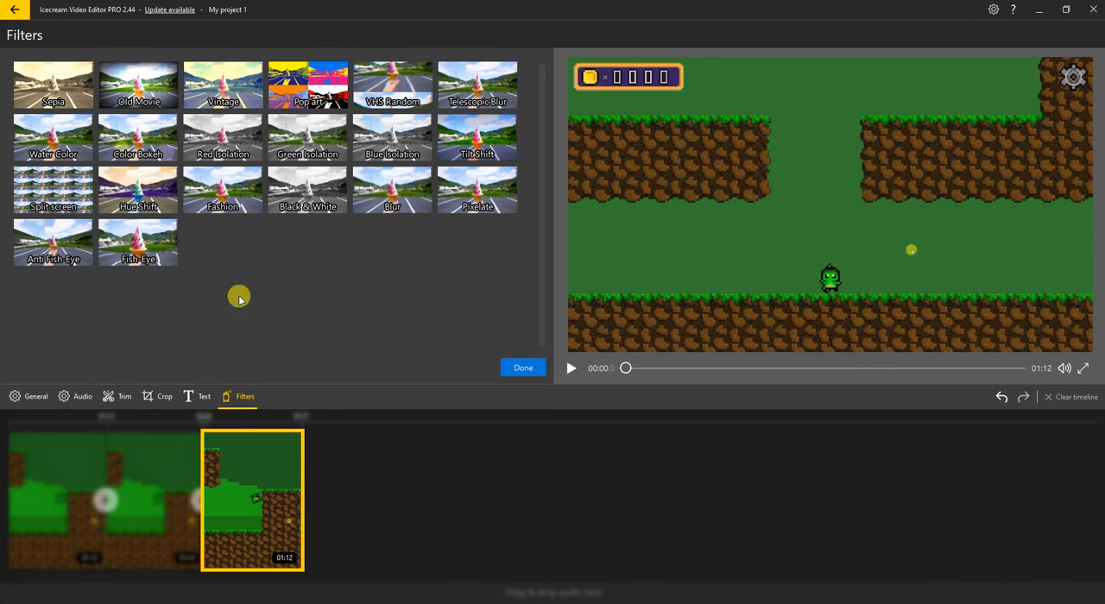
pyautogui.click(56, 193)
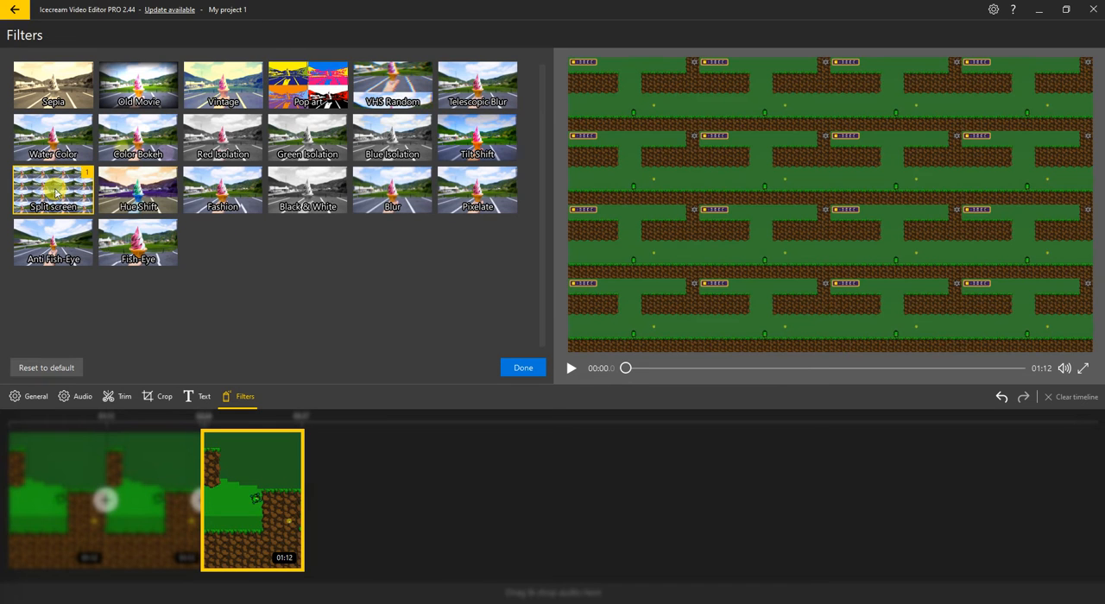
pyautogui.click(129, 192)
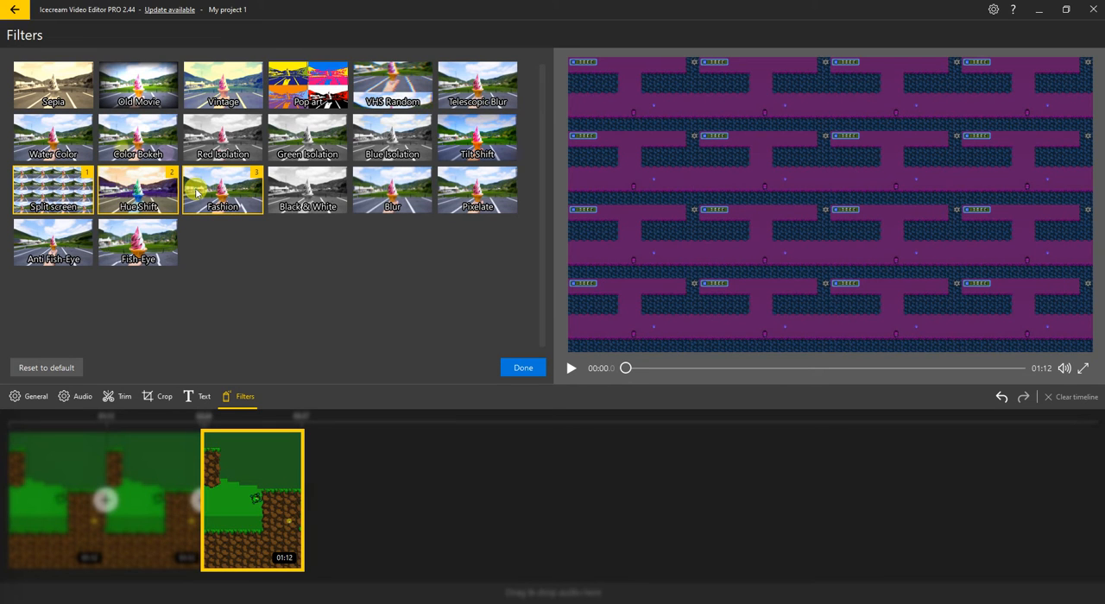
pyautogui.click(303, 190)
pyautogui.click(399, 190)
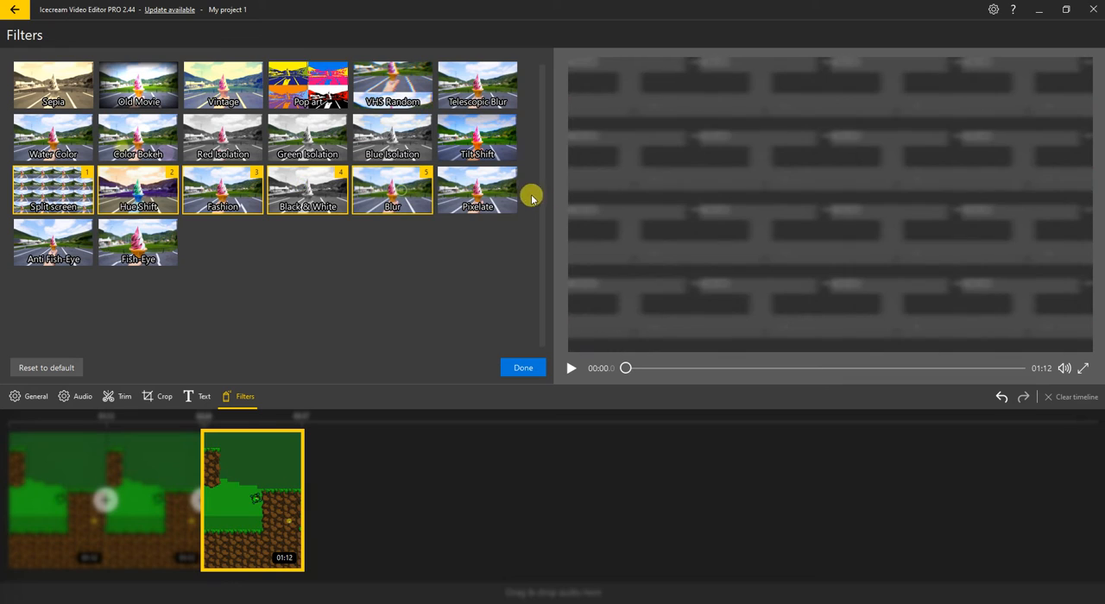
pyautogui.click(504, 188)
# Add the Tilt Shift, Blue Isolation, Green Isolation, Red Isolation and Pop art filters to the last clip's filter stack
pyautogui.click(494, 152)
pyautogui.click(419, 131)
pyautogui.click(300, 136)
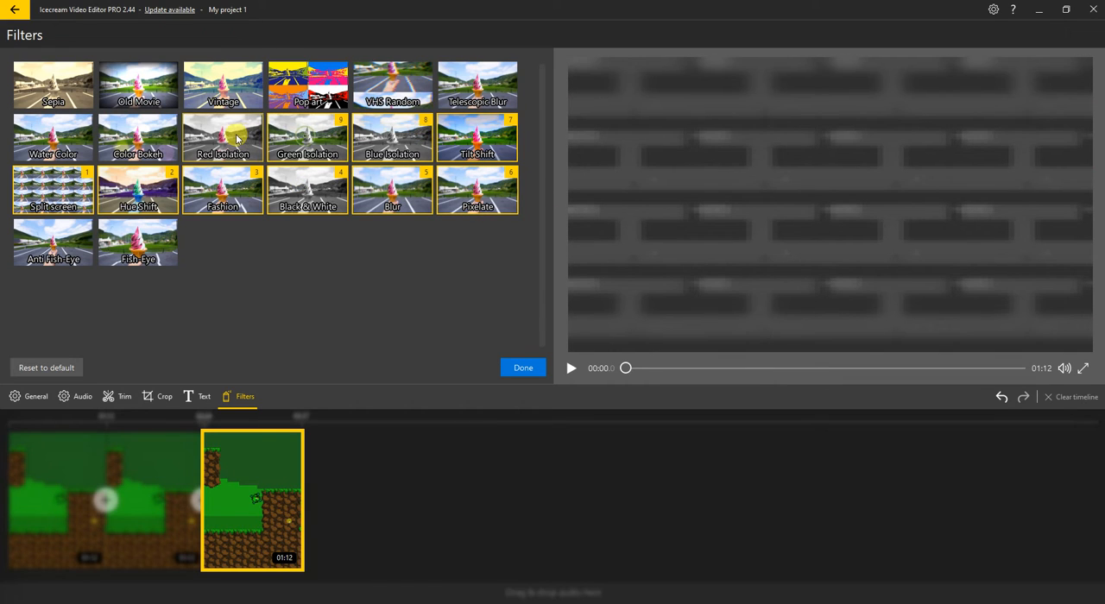
pyautogui.click(235, 136)
pyautogui.click(305, 88)
# Remove the Red, Green and Blue Isolation filters and the Black & White filter from the last clip
pyautogui.click(257, 132)
pyautogui.click(340, 136)
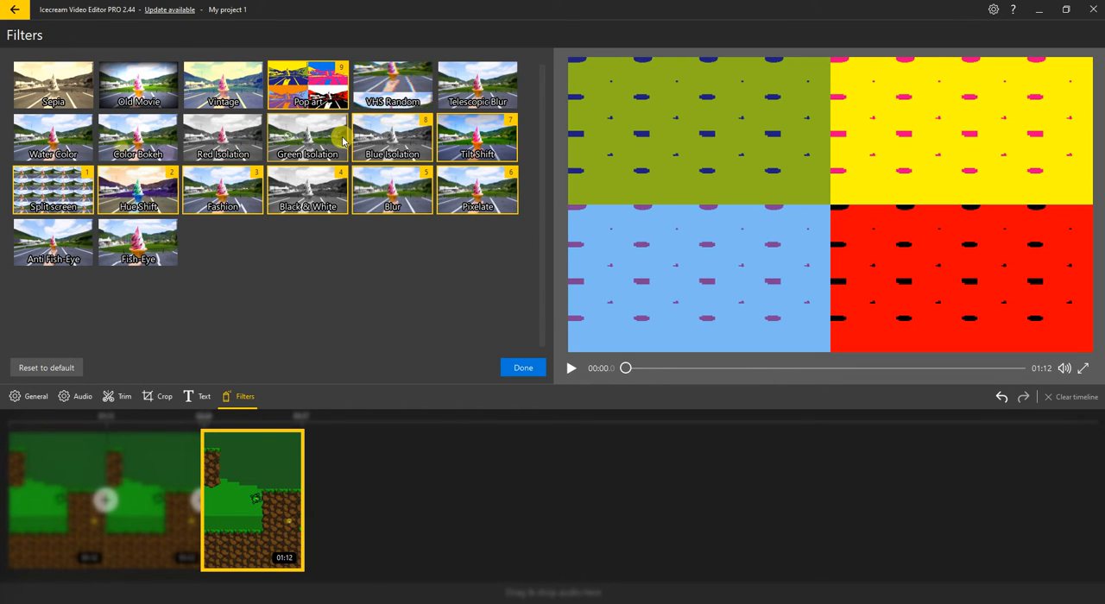
pyautogui.click(343, 137)
pyautogui.click(400, 146)
pyautogui.click(340, 148)
pyautogui.click(331, 185)
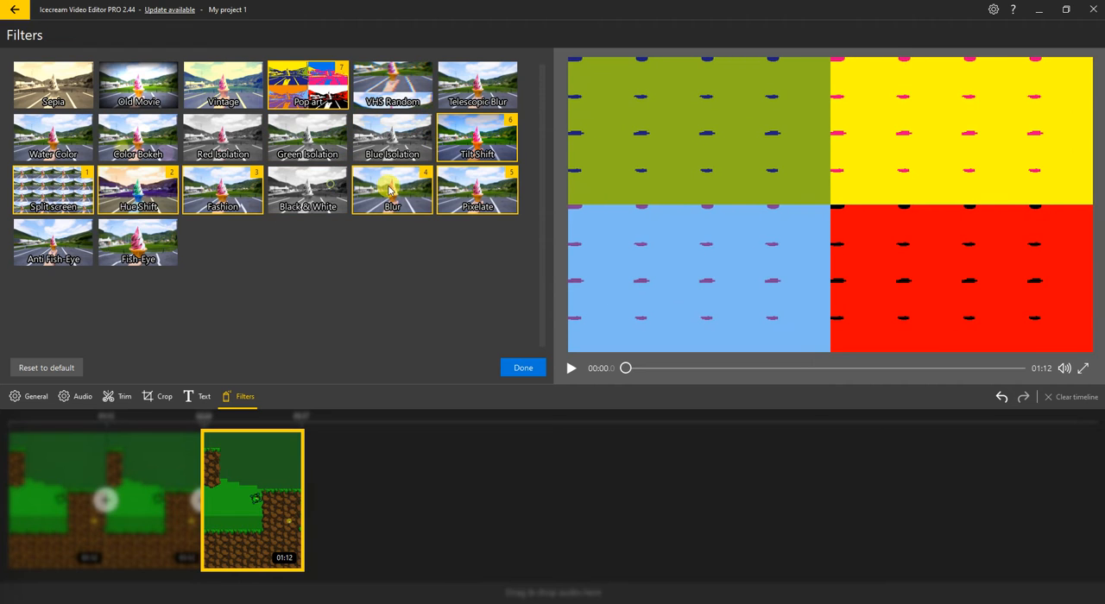
# Remove the remaining Blur, Pixelate, Tilt Shift, Fashion, Hue Shift, Split screen and Pop art filters from the last clip
pyautogui.click(388, 189)
pyautogui.click(445, 187)
pyautogui.click(466, 126)
pyautogui.click(254, 190)
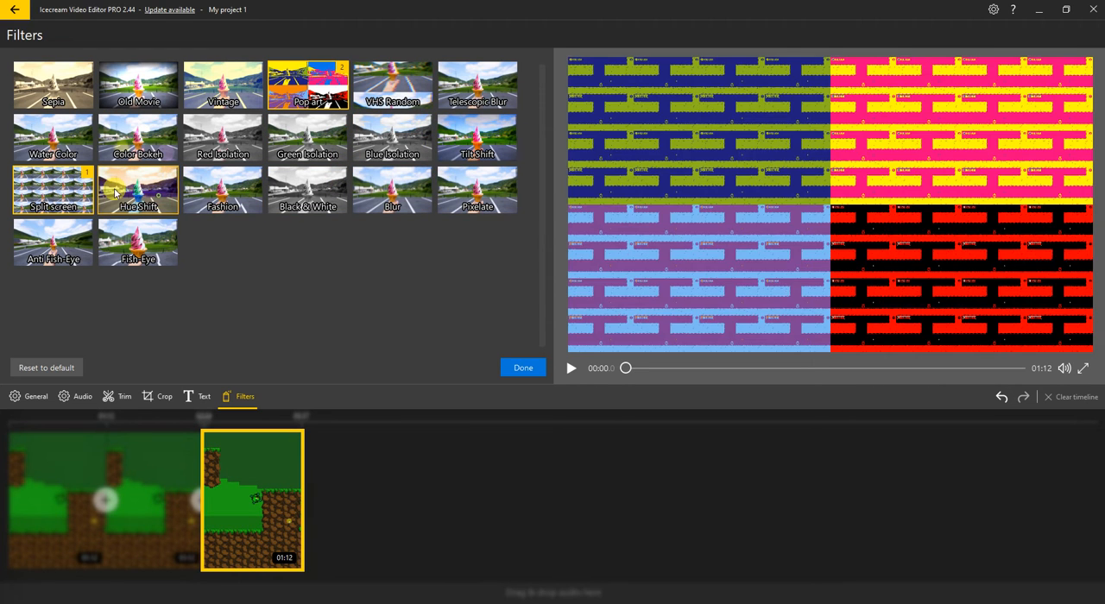
pyautogui.click(159, 195)
pyautogui.click(63, 192)
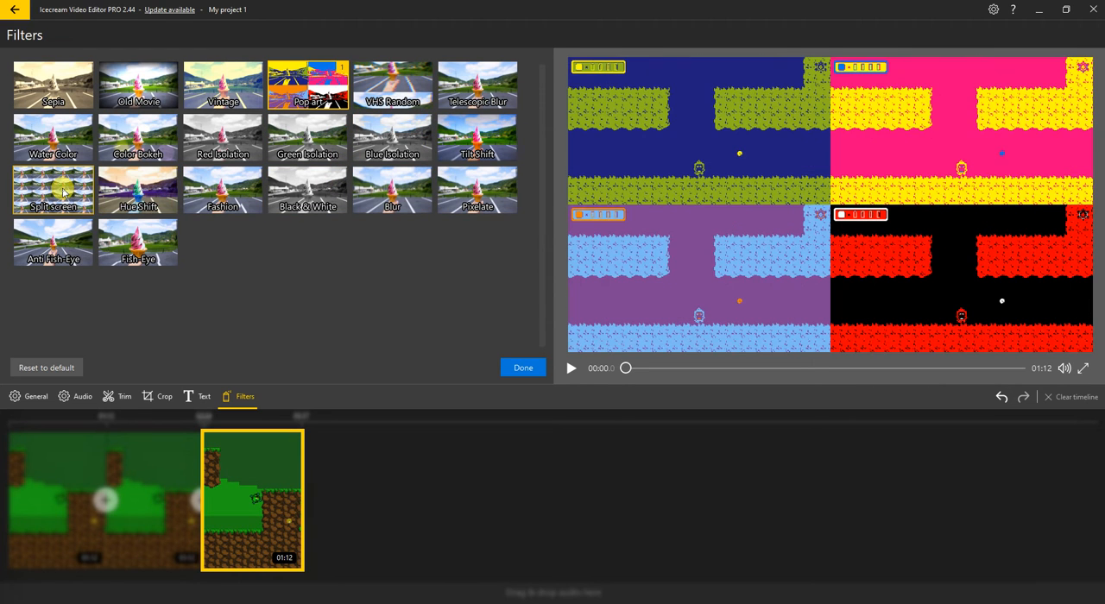
pyautogui.click(296, 99)
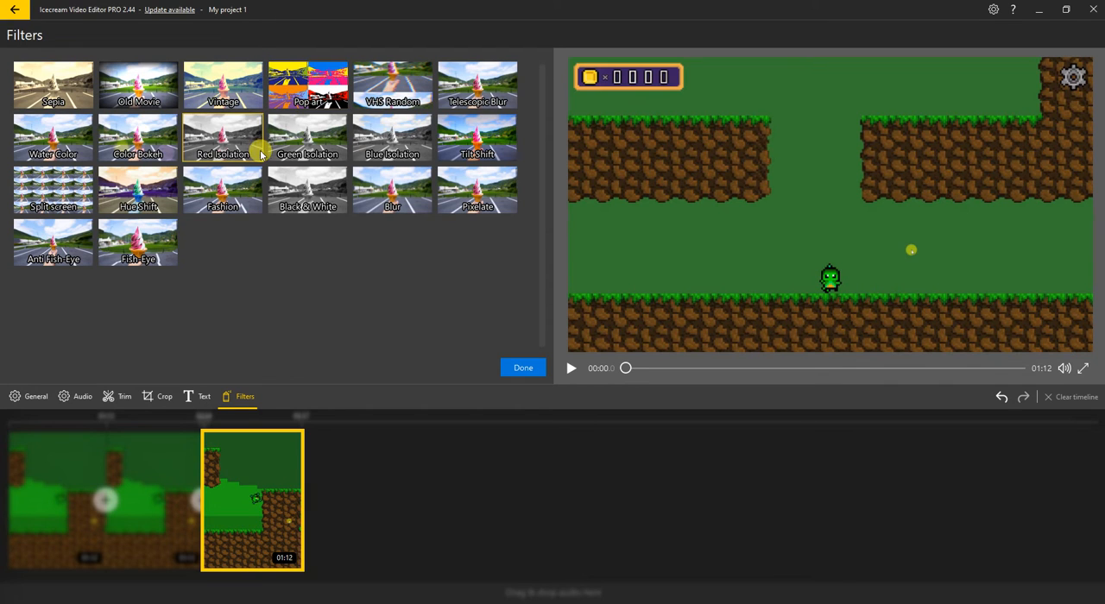
# Add the text overlay "TEXT HERE" to the last clip
pyautogui.click(197, 399)
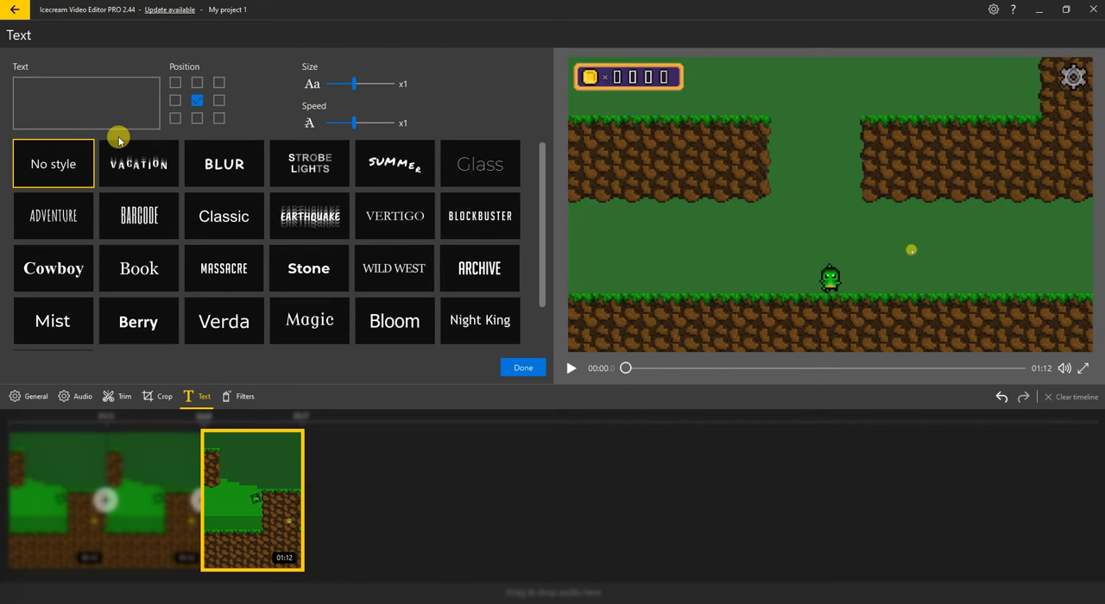
pyautogui.write('TEST')
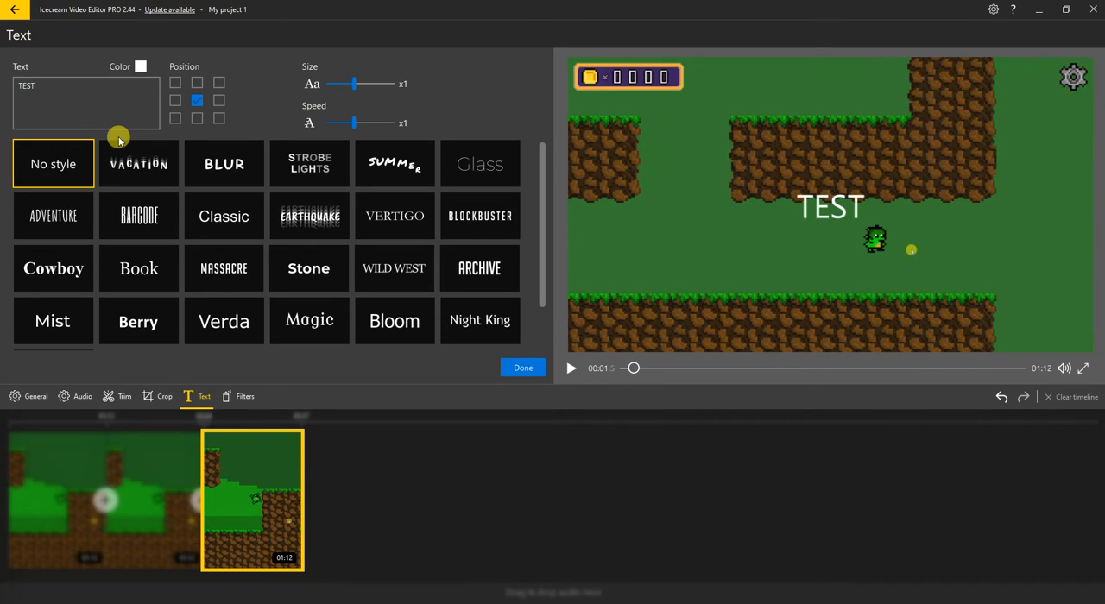
pyautogui.press('BackSpace')
pyautogui.write('T HRE')
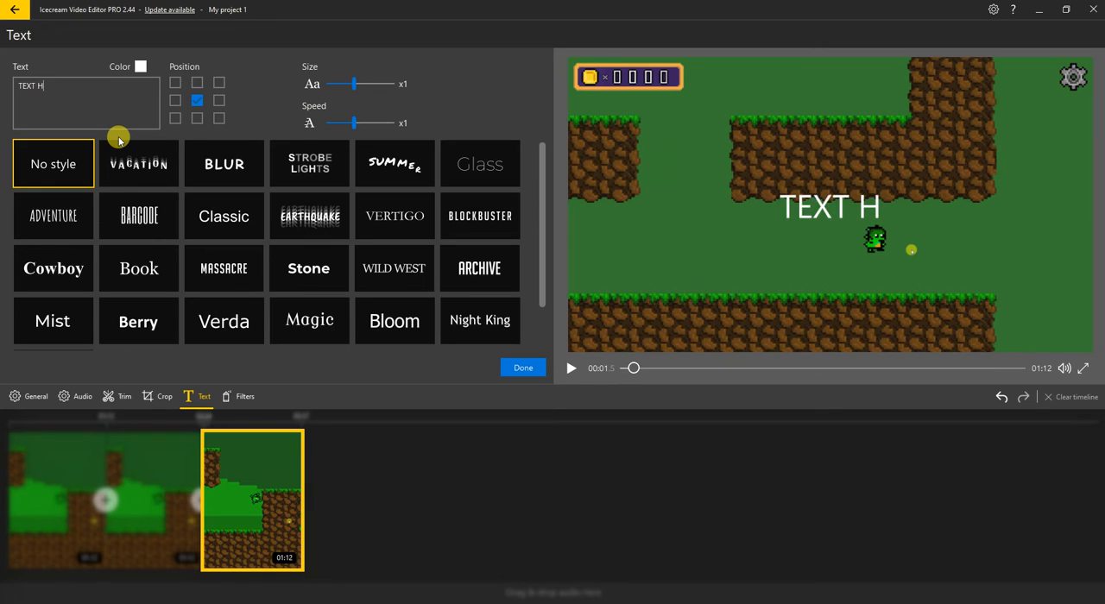
pyautogui.press('BackSpace')
pyautogui.press('BackSpace')
pyautogui.write('ERE')
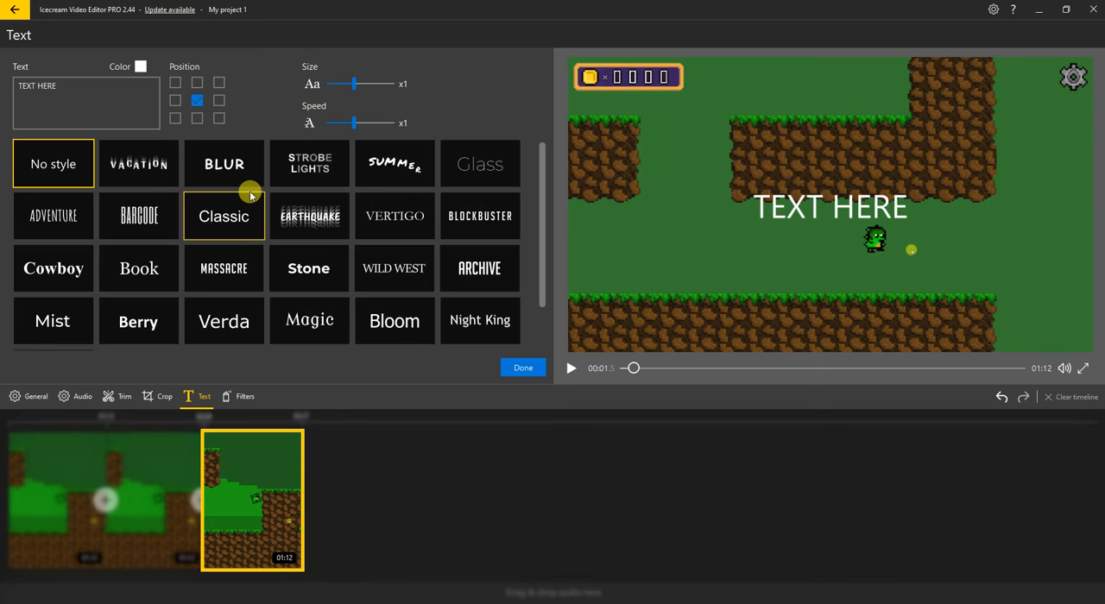
# Try the Bloom, Night King, Archive and Earthquake text styles, and settle on Strobe Lights
pyautogui.click(406, 326)
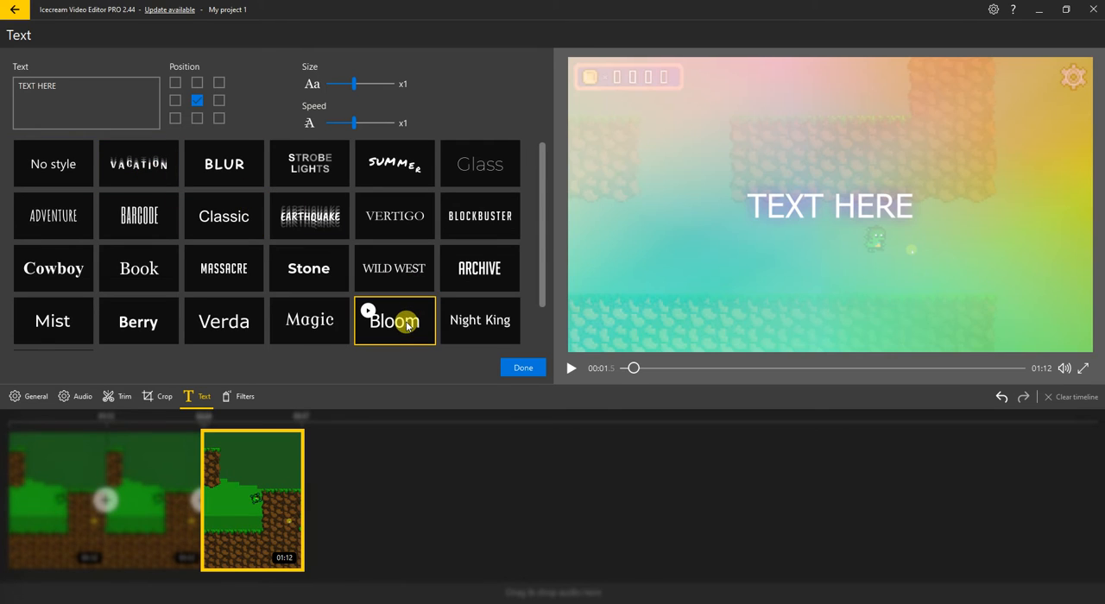
pyautogui.click(465, 320)
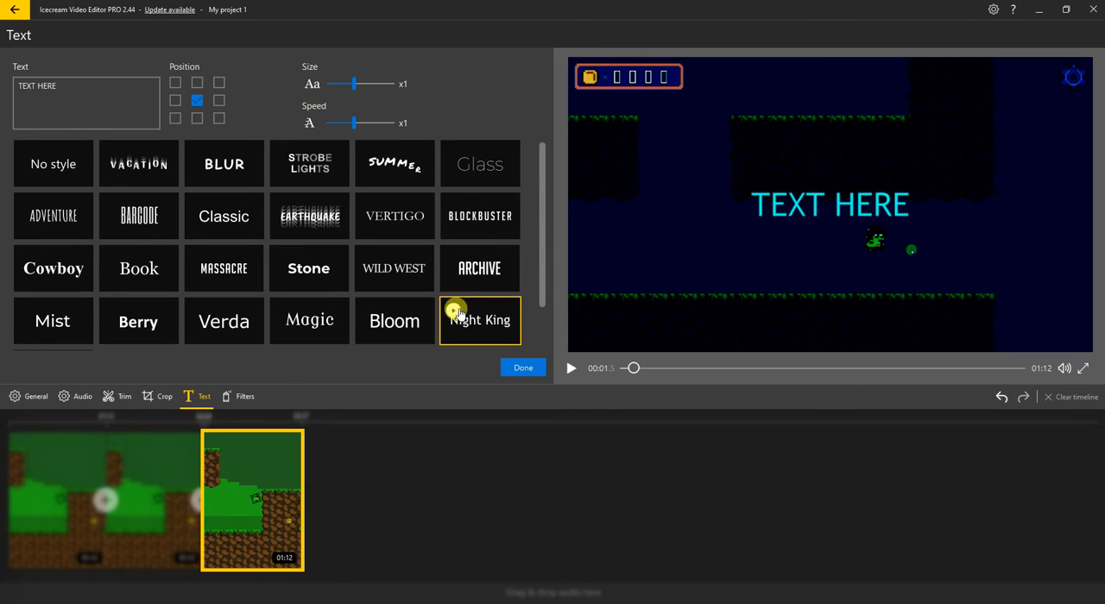
pyautogui.click(457, 270)
pyautogui.click(317, 221)
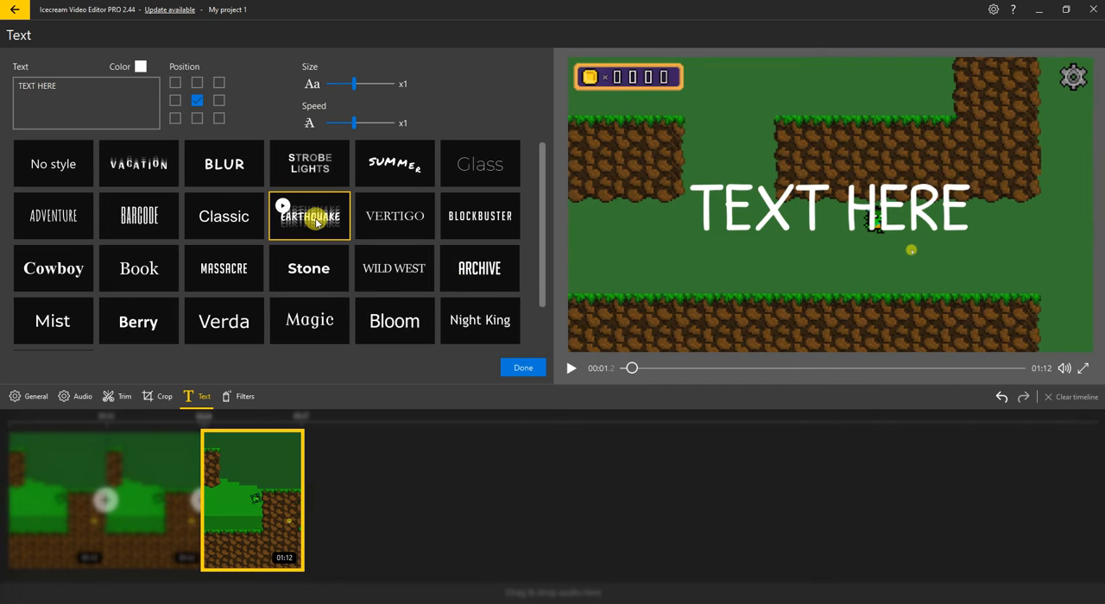
pyautogui.click(322, 167)
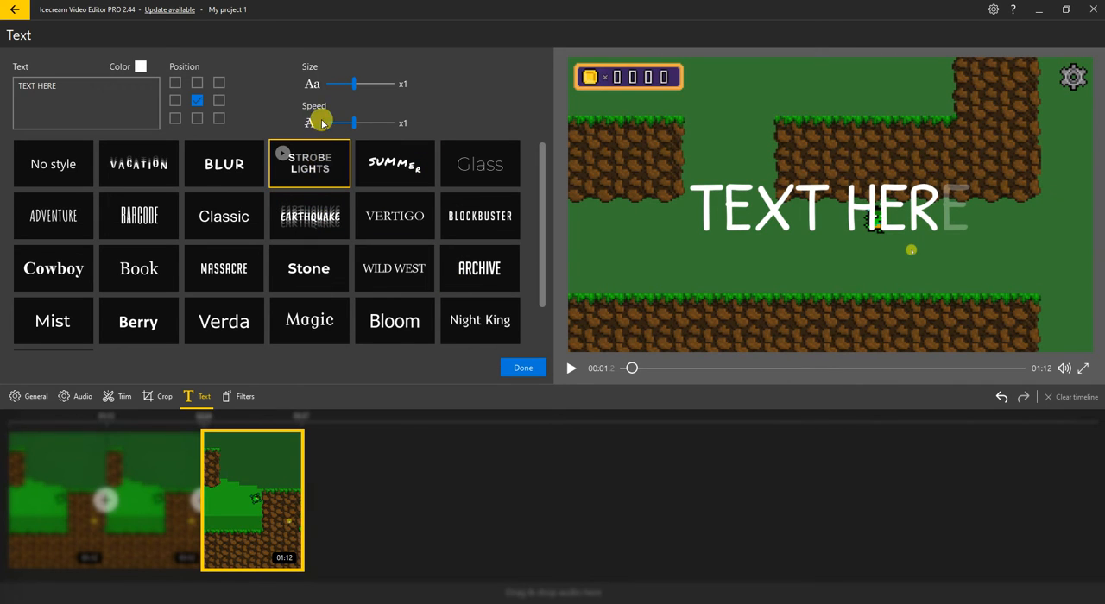
# Set the overlay text's size to x1.5 and its speed to x0.5
pyautogui.moveTo(361, 88)
pyautogui.mouseDown()
pyautogui.moveTo(394, 86)
pyautogui.moveTo(369, 88)
pyautogui.moveTo(379, 87)
pyautogui.mouseUp()
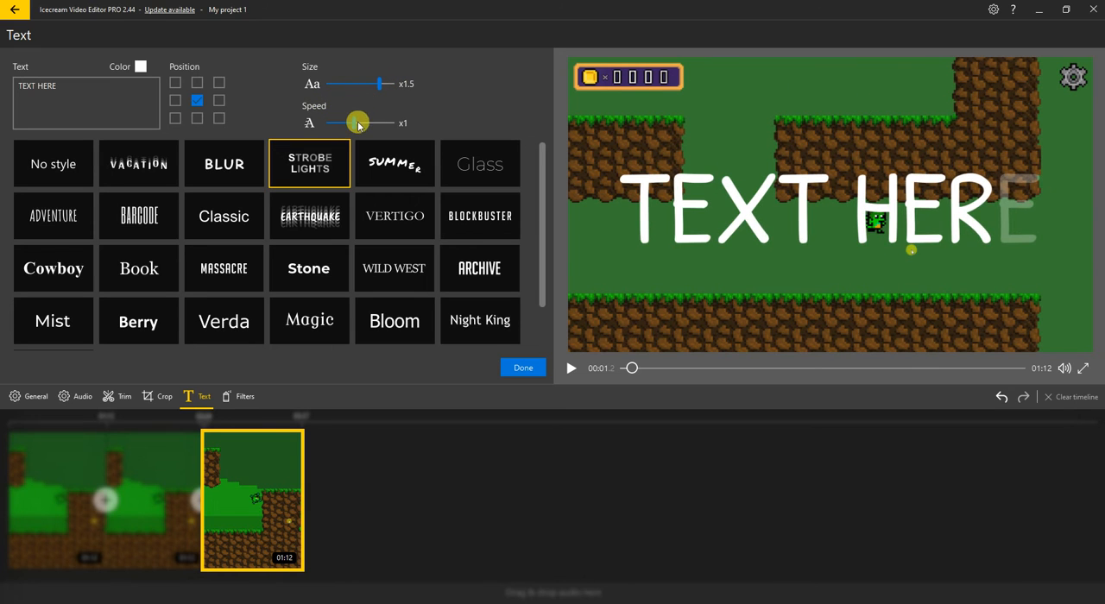
pyautogui.moveTo(389, 128); pyautogui.dragTo(326, 127)
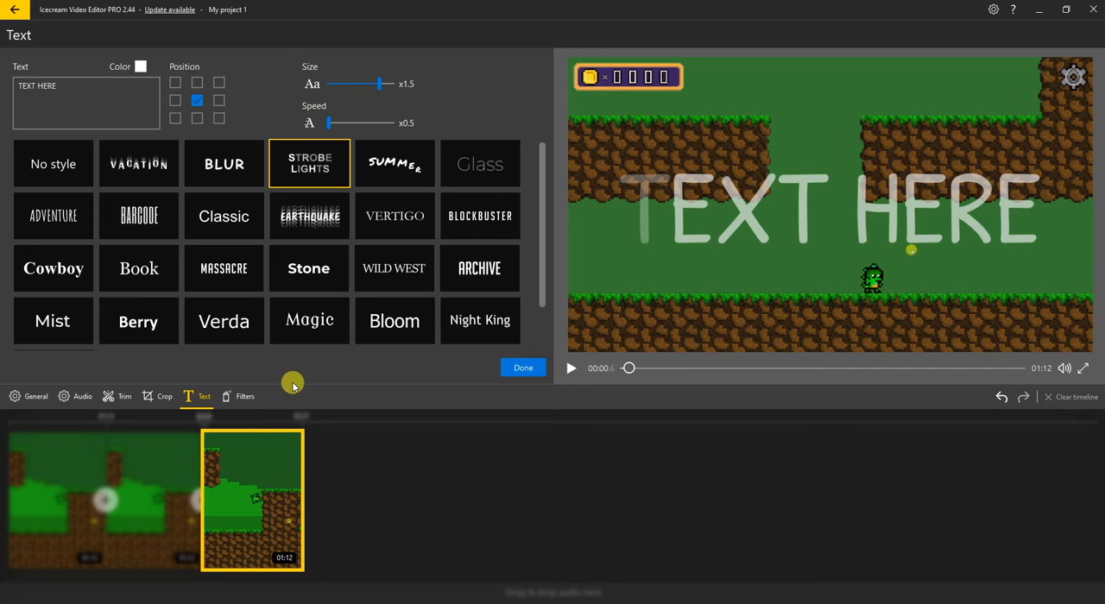
pyautogui.scroll(-1, 182, 285)
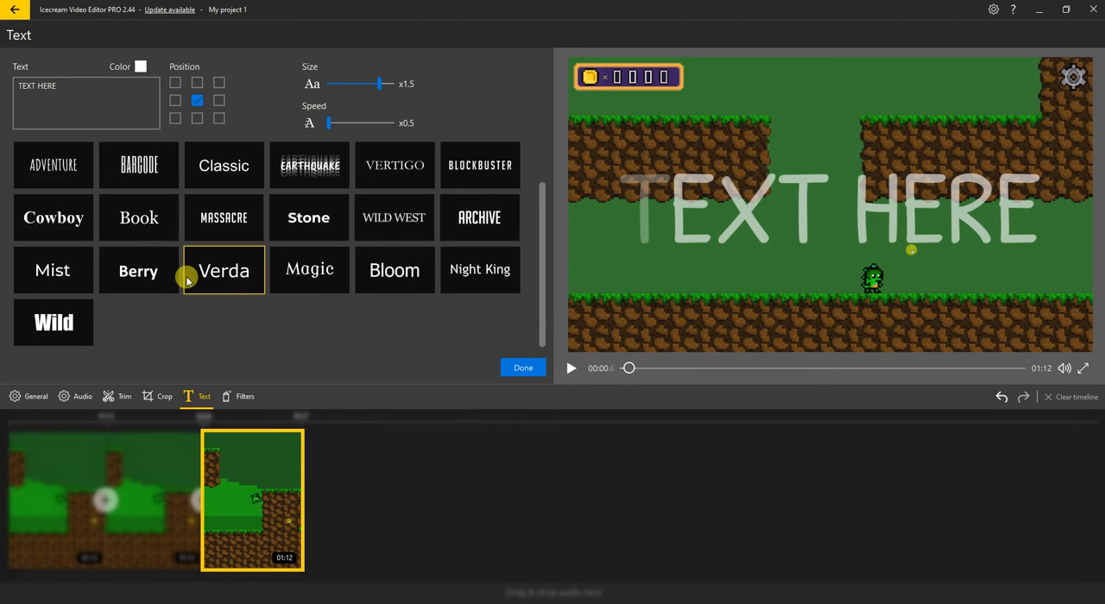
pyautogui.scroll(1, 185, 276)
# Try the top-left and centre text positions, and place the text in the bottom-right of the frame
pyautogui.click(176, 82)
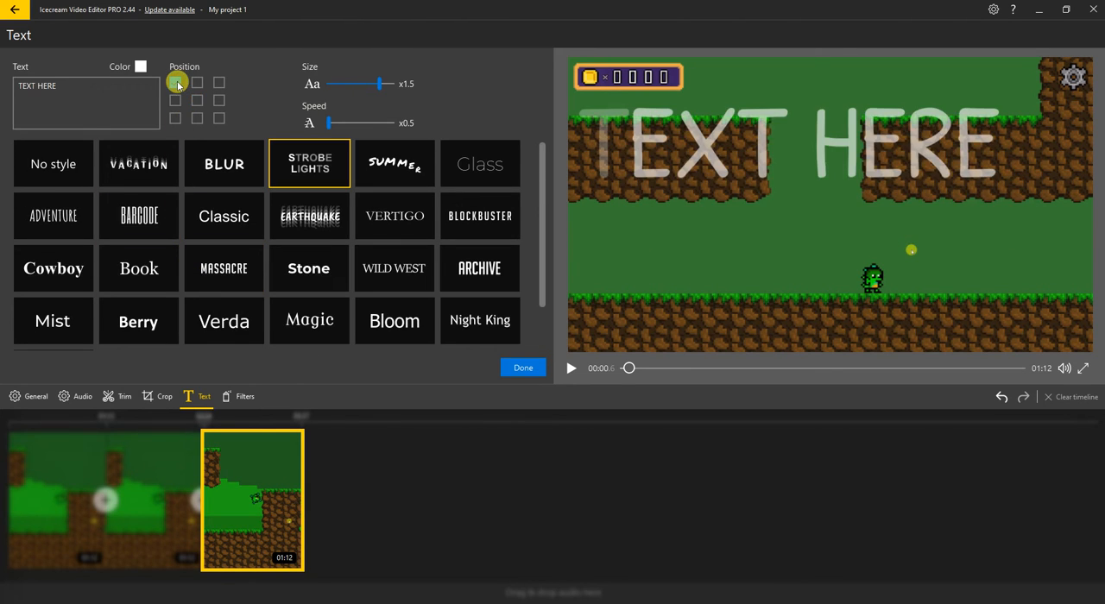
pyautogui.click(195, 99)
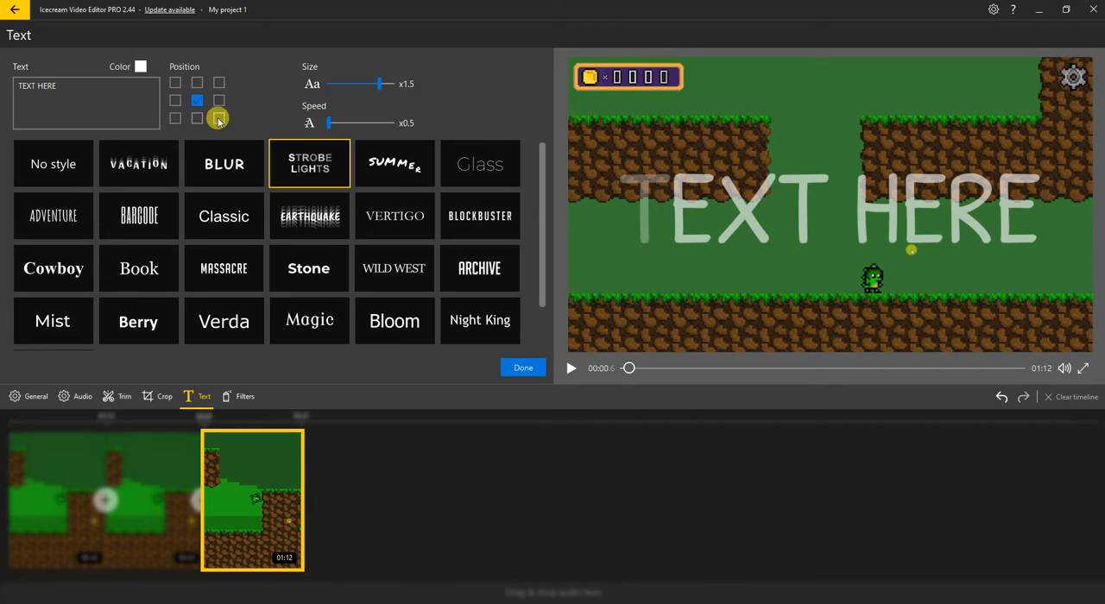
pyautogui.click(219, 118)
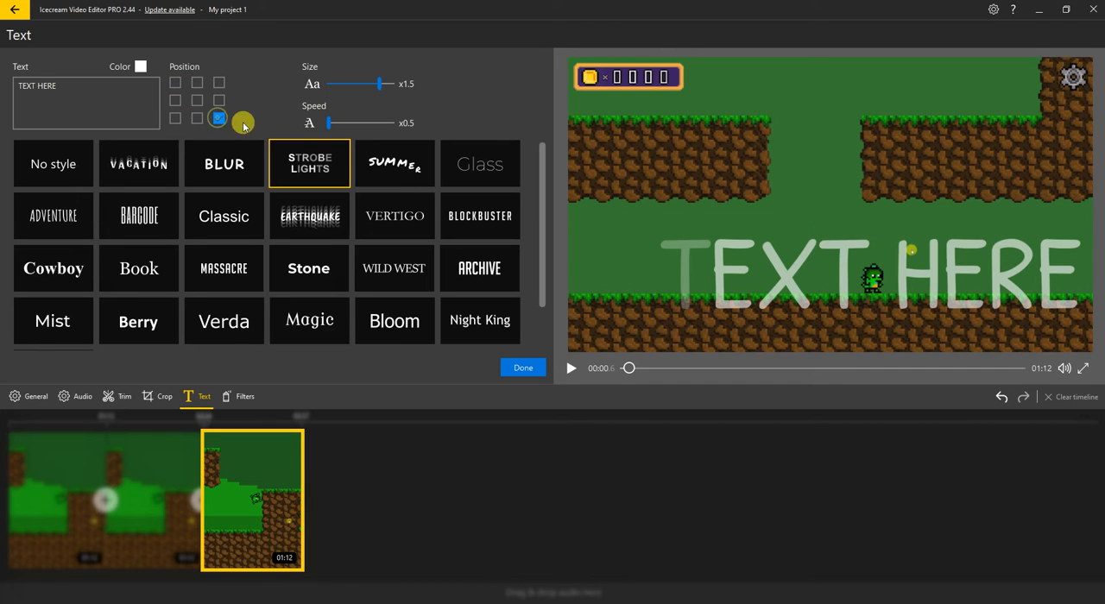
# Change the overlay text's color to red and apply the text settings to the last clip
pyautogui.click(140, 67)
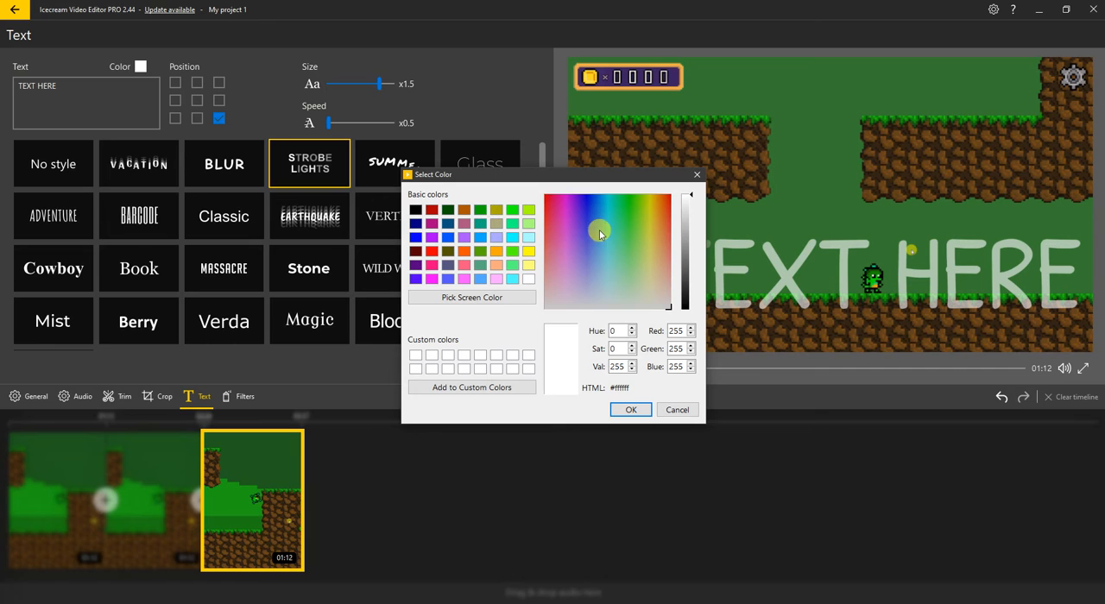
pyautogui.moveTo(600, 233); pyautogui.dragTo(486, 163)
pyautogui.click(633, 409)
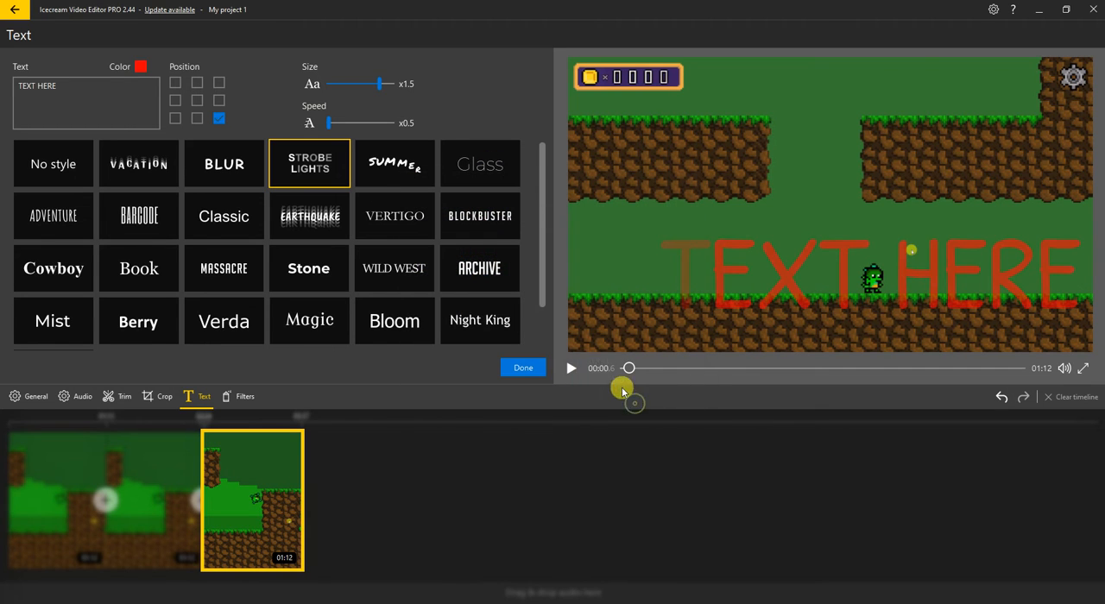
pyautogui.click(527, 368)
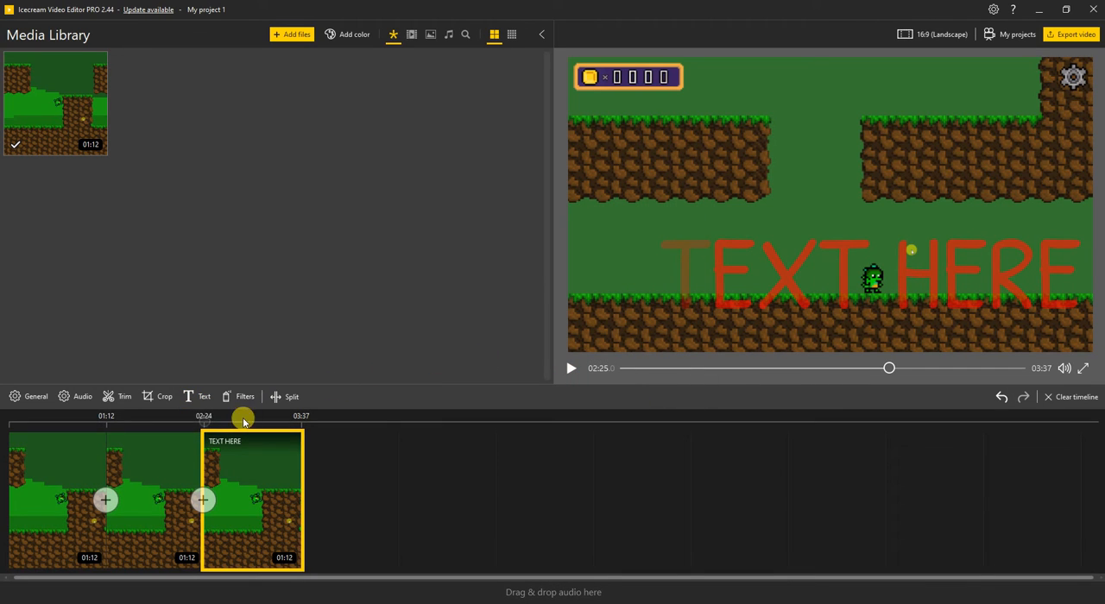
# Play the muted preview from shortly before the last clip to review the text overlay
pyautogui.click(193, 423)
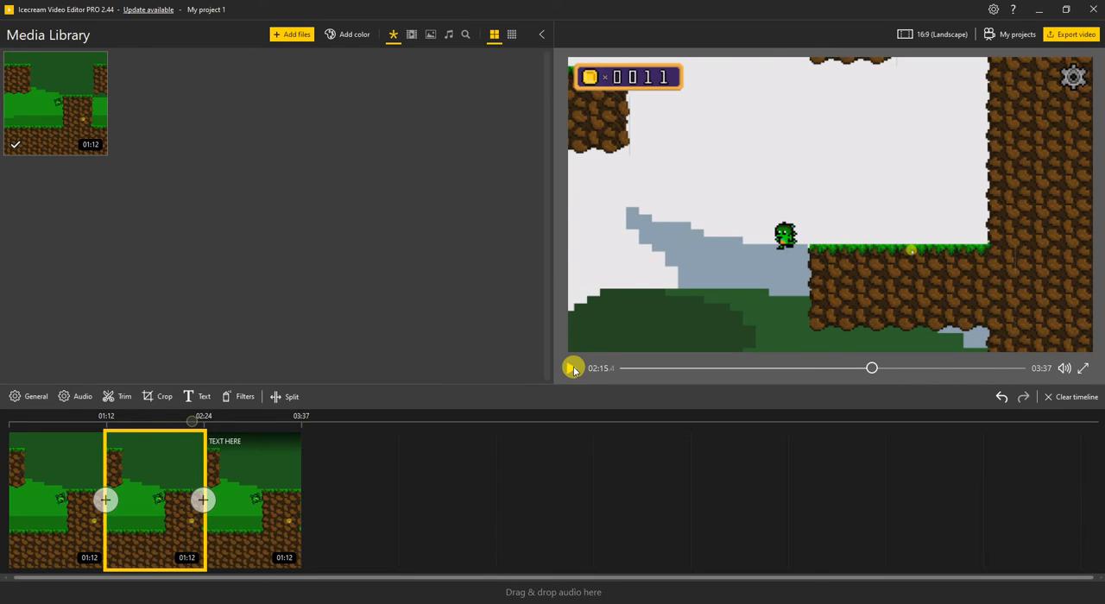
pyautogui.click(573, 369)
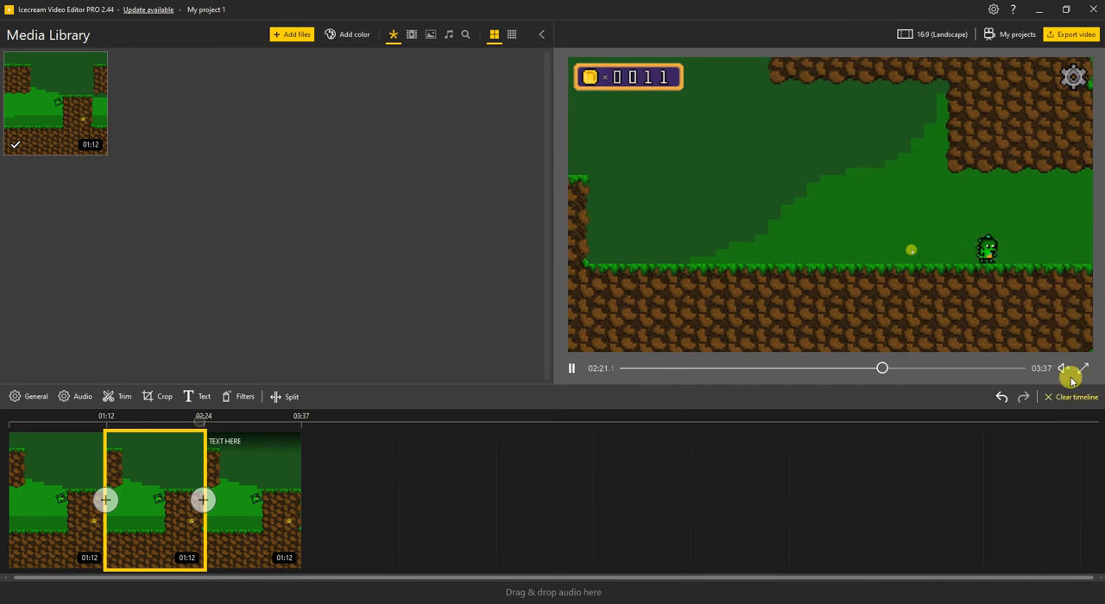
pyautogui.moveTo(1064, 369)
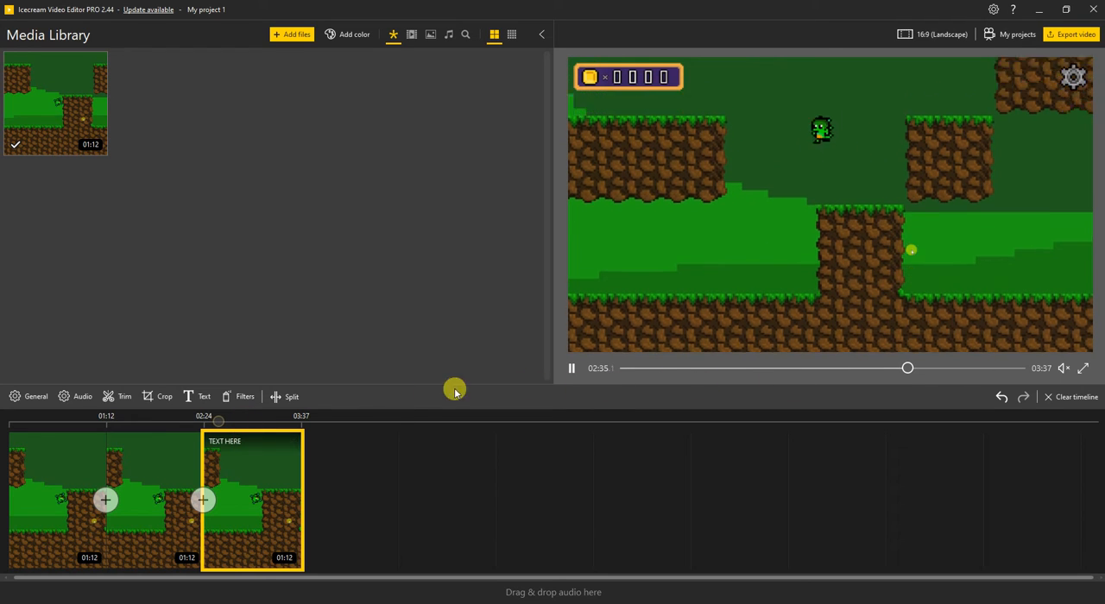
# Set the last clip's text speed to x2 and apply the change
pyautogui.click(205, 396)
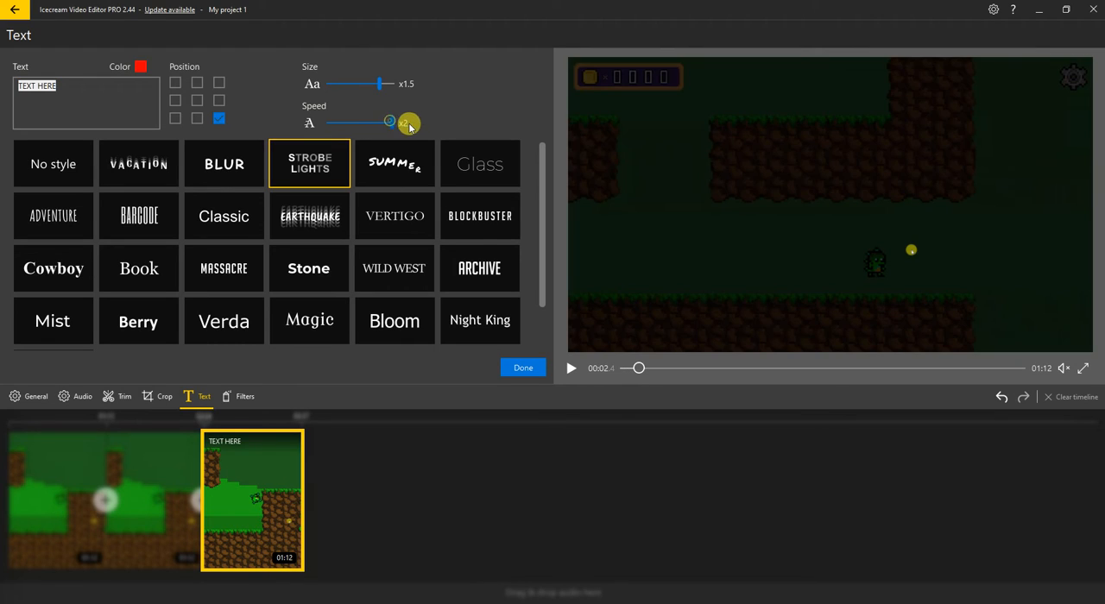
pyautogui.click(518, 366)
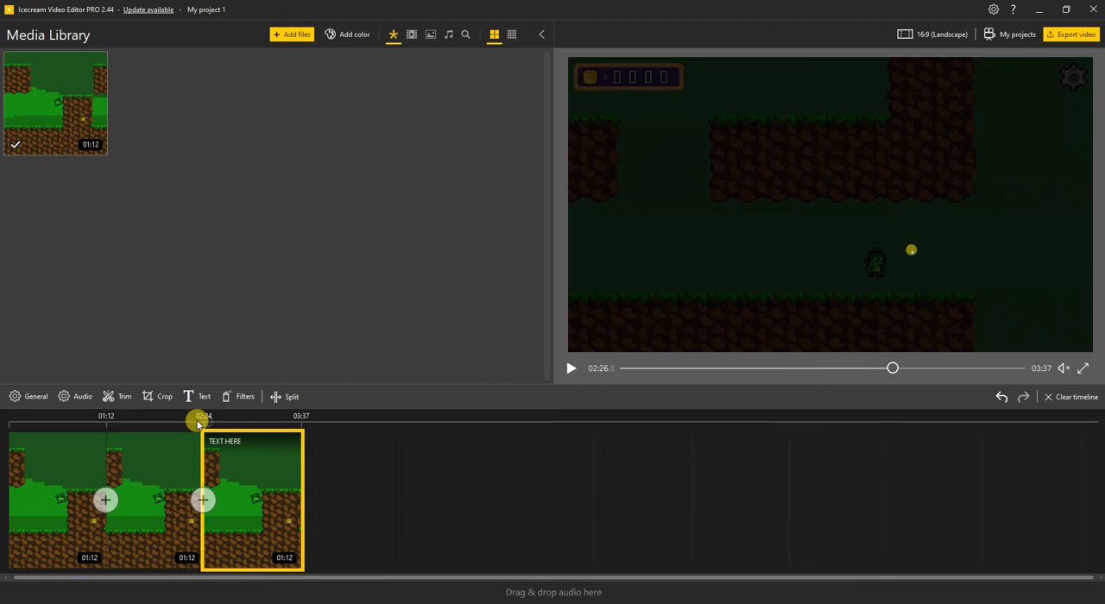
# Play the preview from just before the last clip to check the faster text, and pause it
pyautogui.click(199, 425)
pyautogui.click(571, 369)
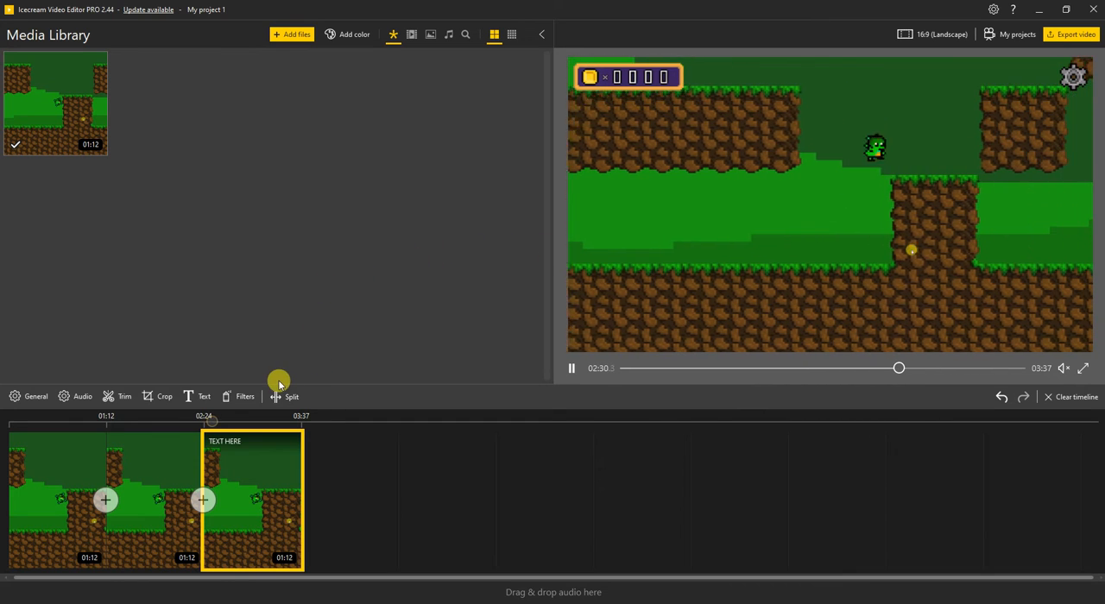
pyautogui.click(570, 369)
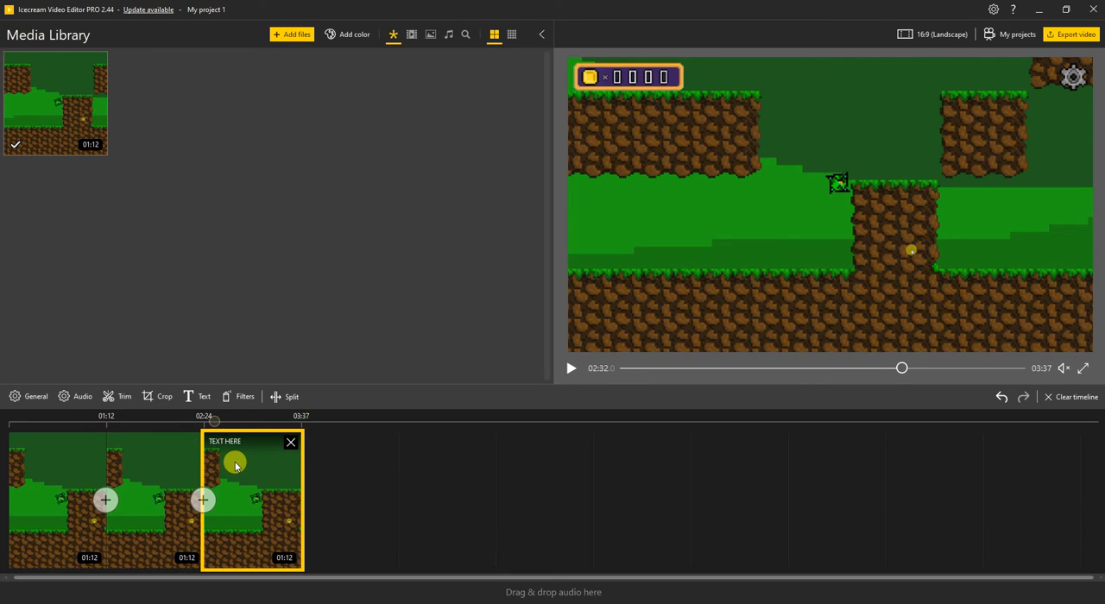
# Trim the first timeline clip so it ends at 00:28.7 and apply the trim
pyautogui.click(113, 471)
pyautogui.click(76, 459)
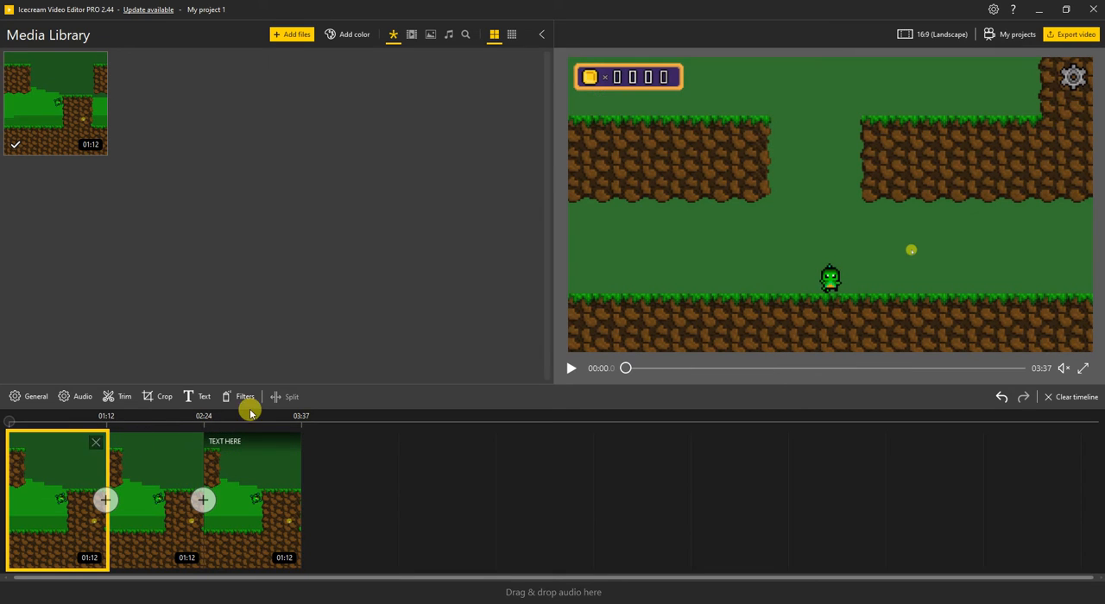
pyautogui.click(128, 396)
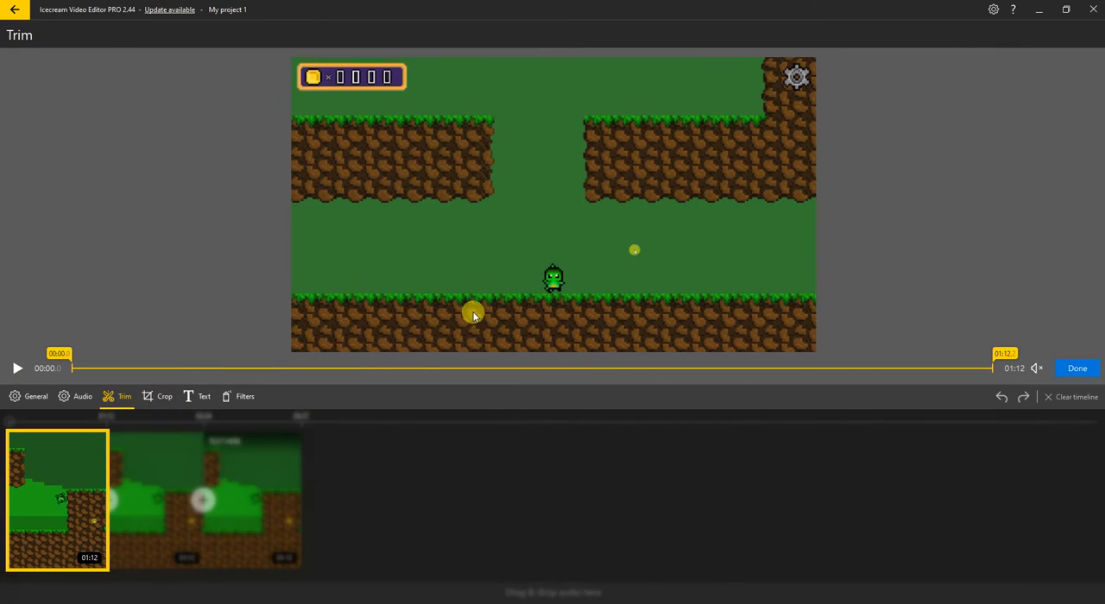
pyautogui.moveTo(998, 352); pyautogui.dragTo(440, 353)
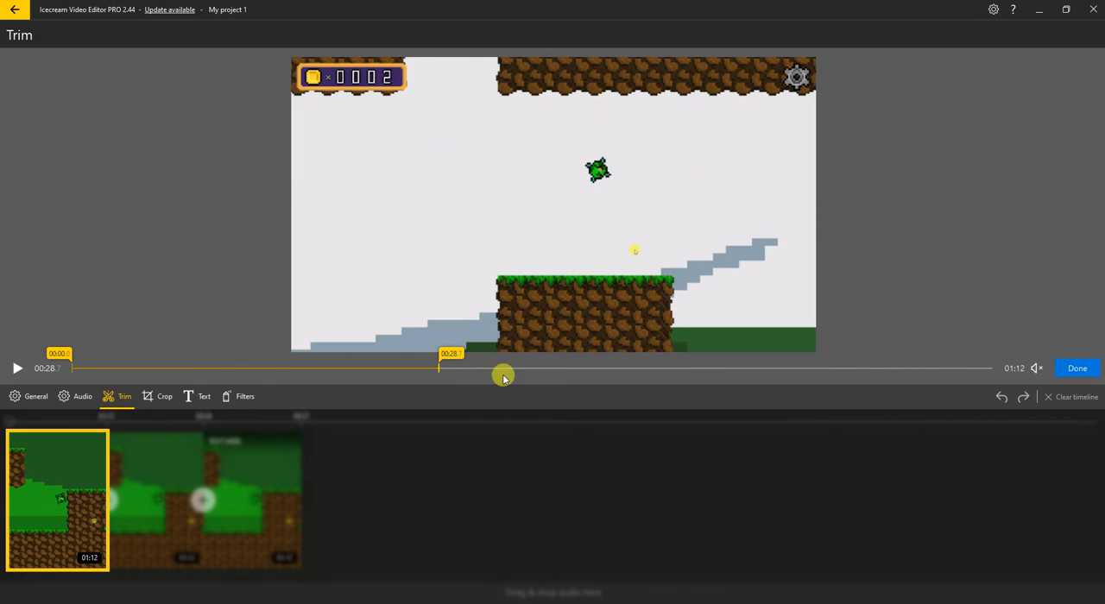
pyautogui.click(1063, 369)
# Trim the second timeline clip so it starts at 00:28.8 and apply the trim
pyautogui.click(161, 452)
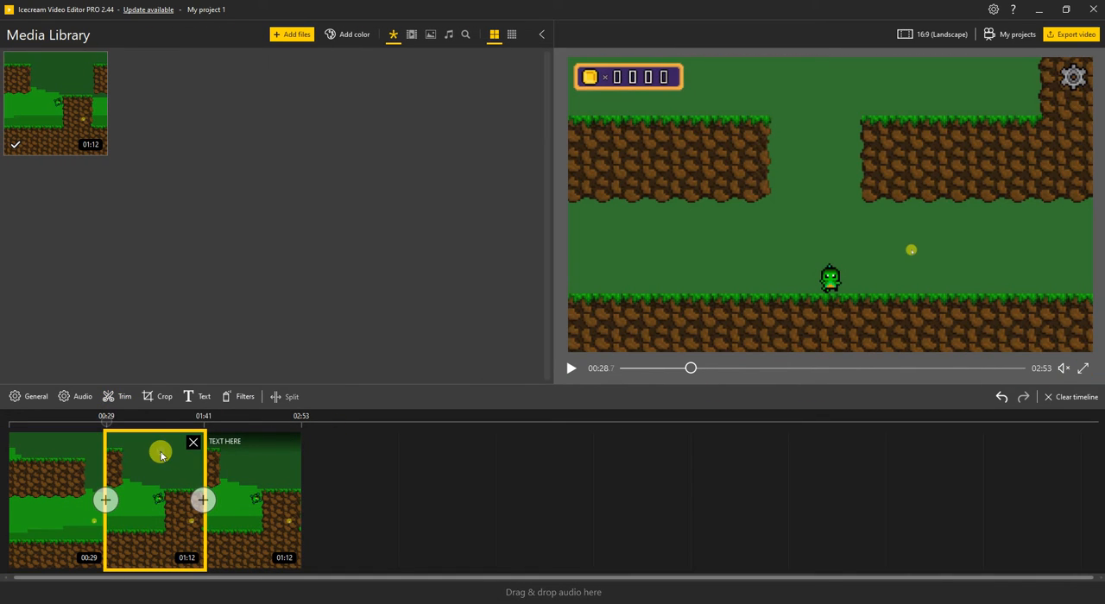
pyautogui.click(115, 398)
pyautogui.moveTo(64, 361); pyautogui.dragTo(433, 359)
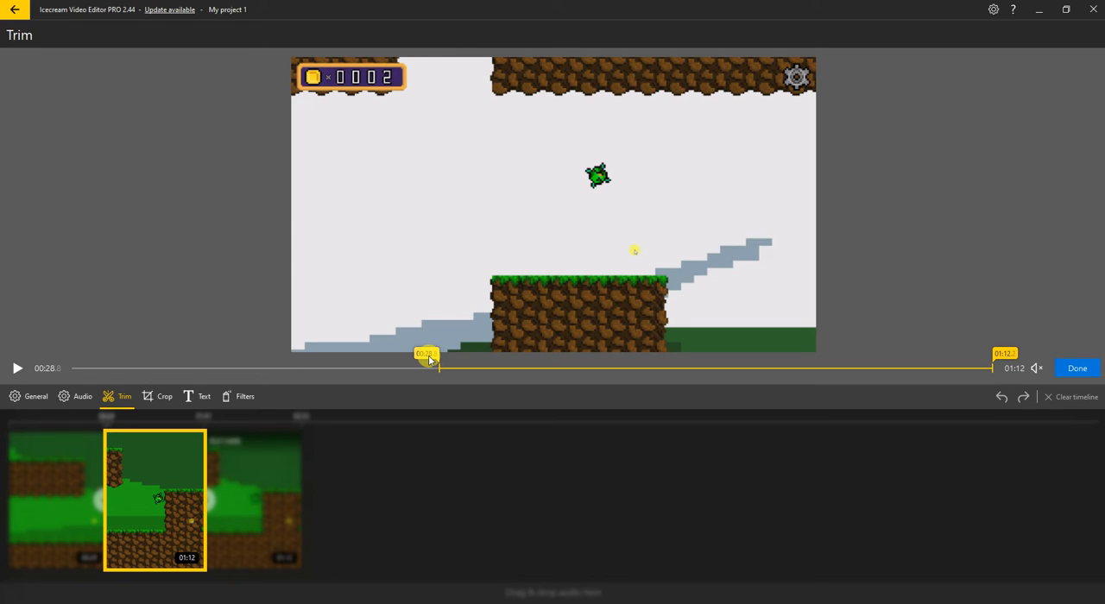
pyautogui.moveTo(429, 359); pyautogui.dragTo(430, 359)
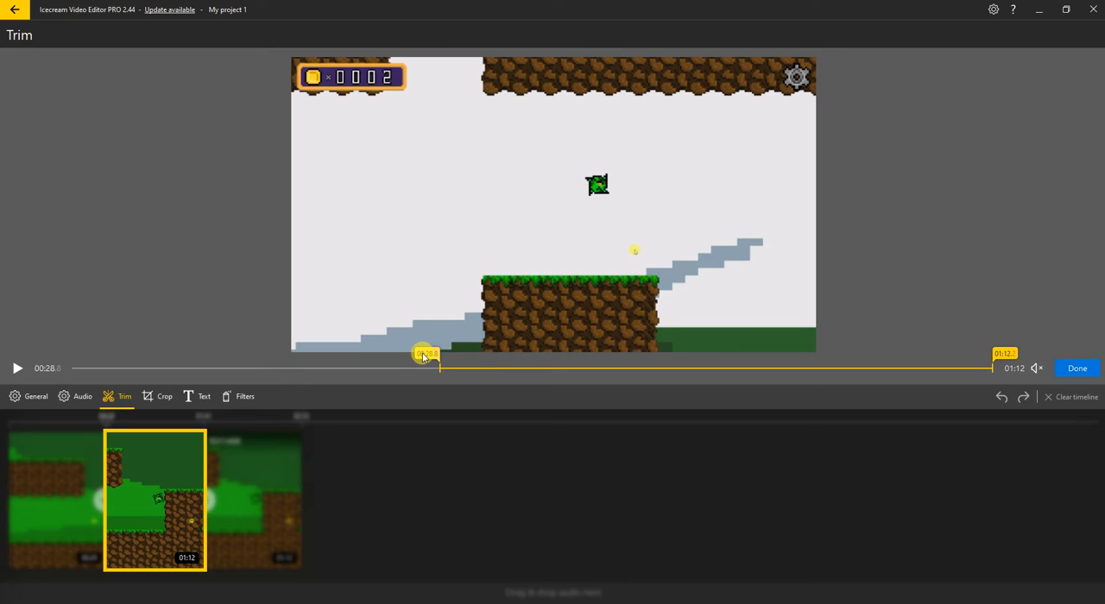
pyautogui.click(1076, 368)
# Preview the second clip's trimmed part, move its start point to 00:29.6, and apply the trim
pyautogui.click(116, 396)
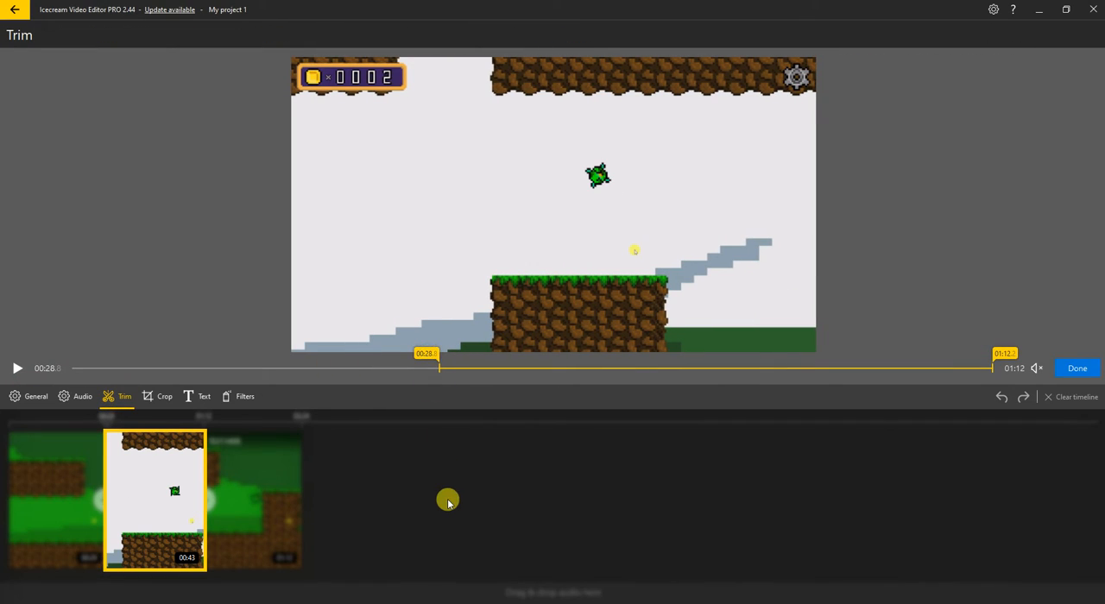
pyautogui.click(11, 369)
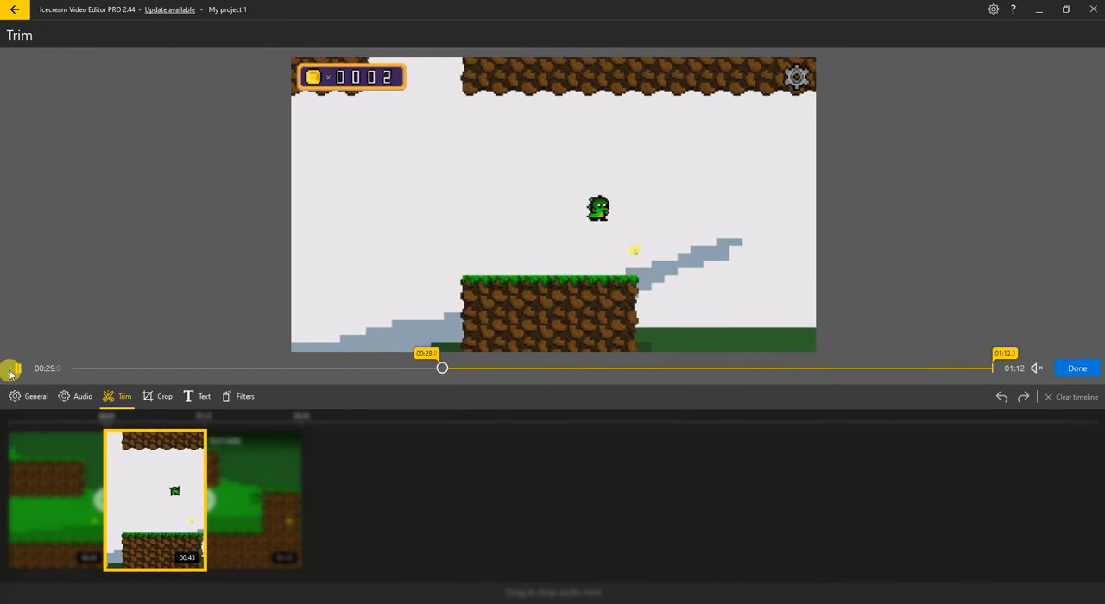
pyautogui.click(423, 356)
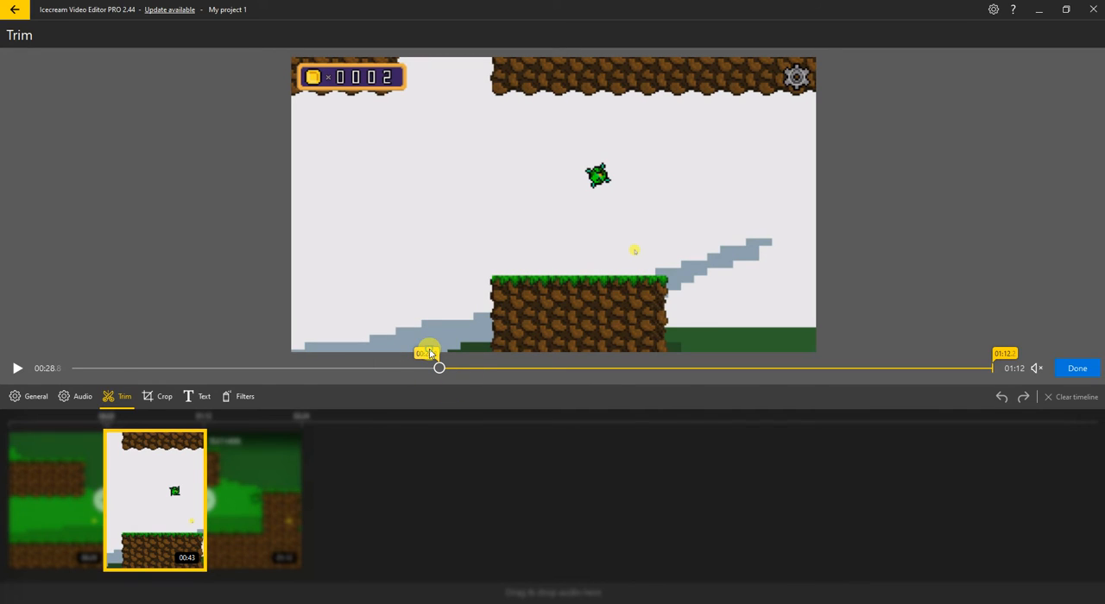
pyautogui.moveTo(439, 354); pyautogui.dragTo(444, 359)
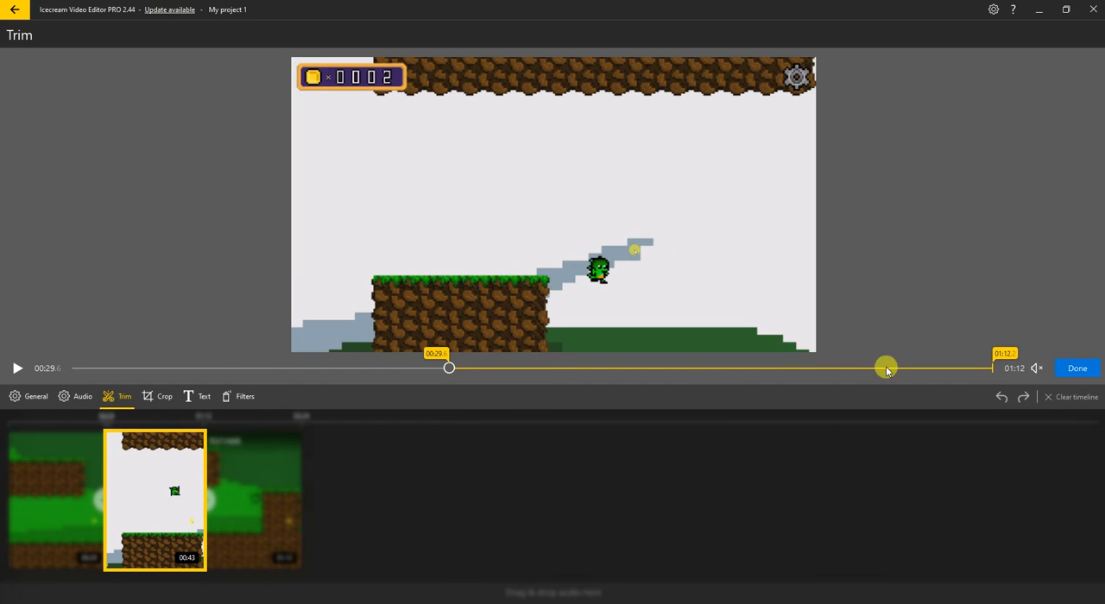
pyautogui.click(1077, 369)
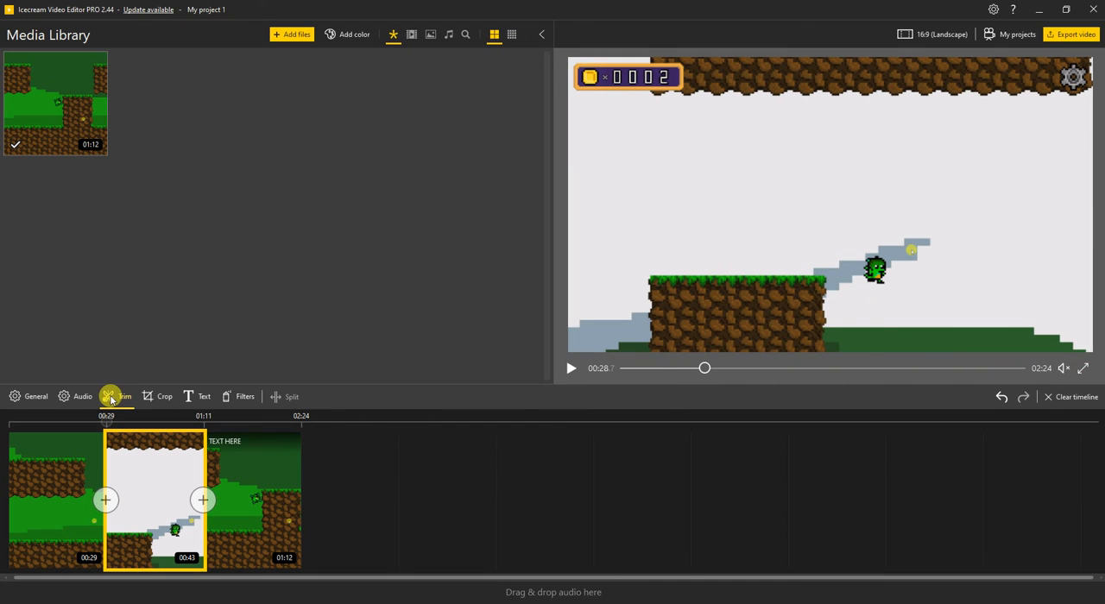
# Preview the second clip in the trim editor and move its trim end point to 01:07.5
pyautogui.click(120, 394)
pyautogui.click(985, 369)
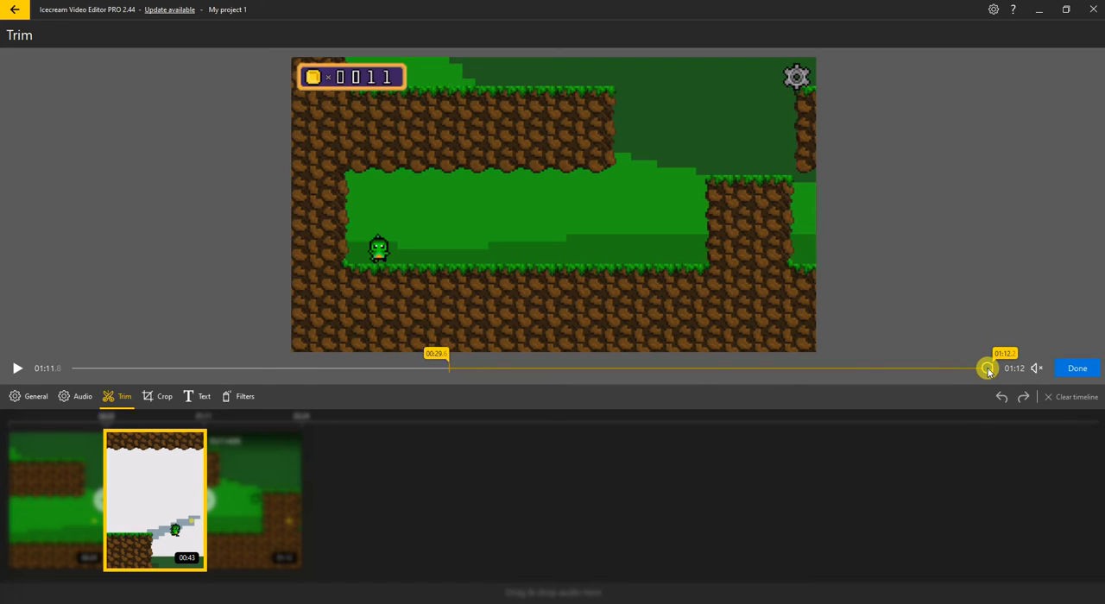
pyautogui.click(15, 369)
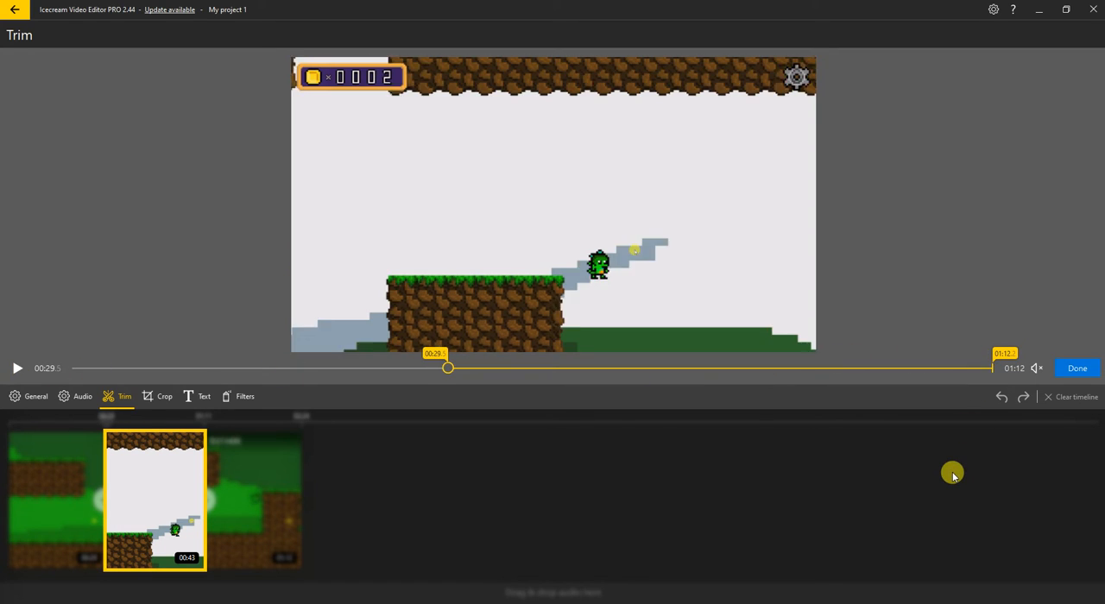
pyautogui.click(1006, 354)
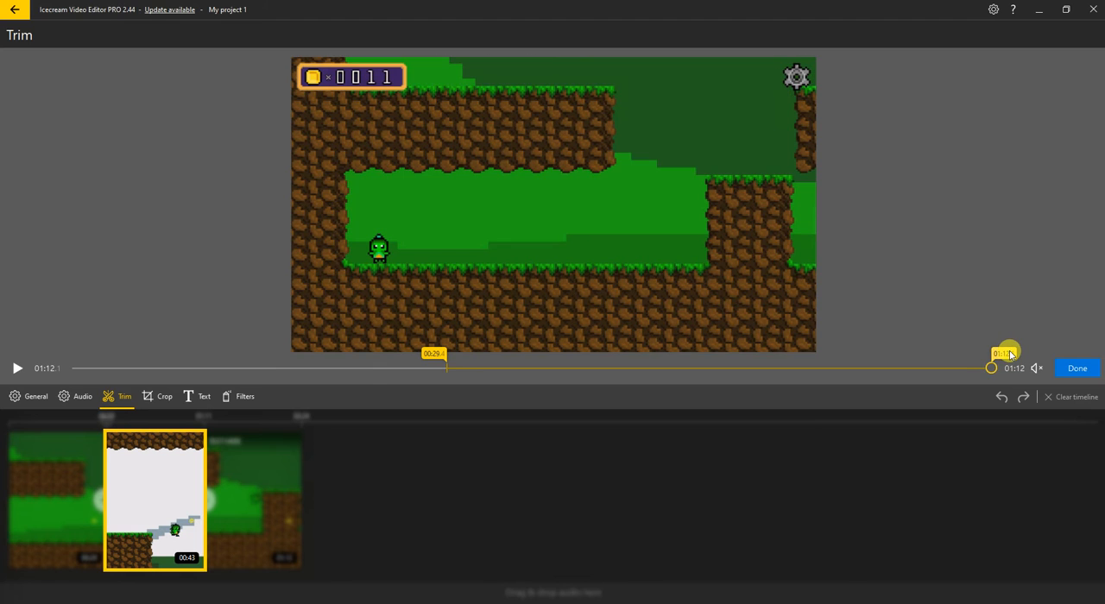
pyautogui.press('Left')
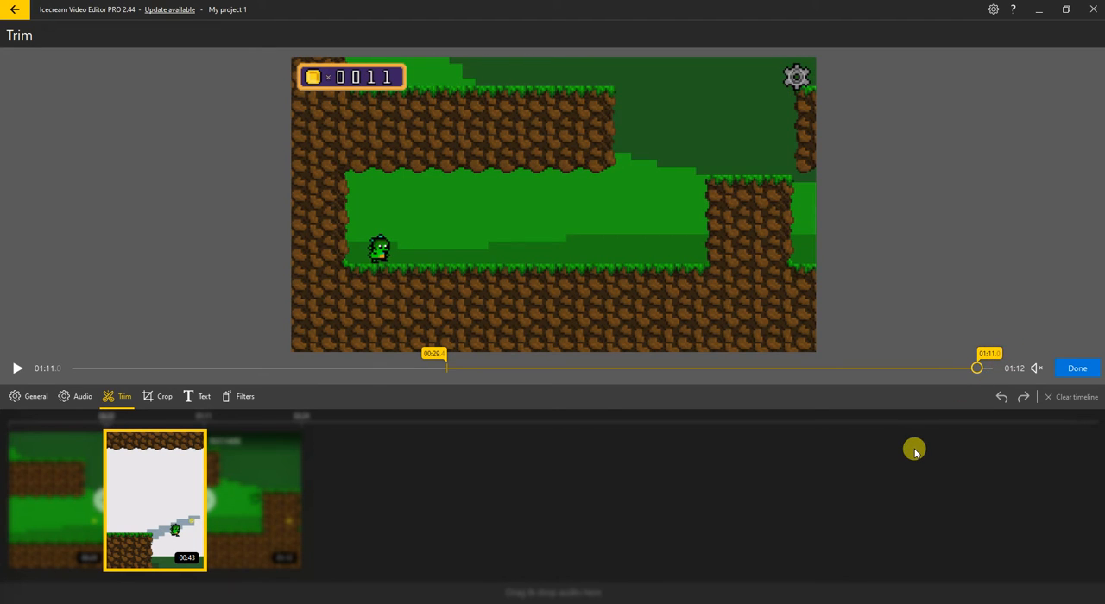
pyautogui.press('Left')
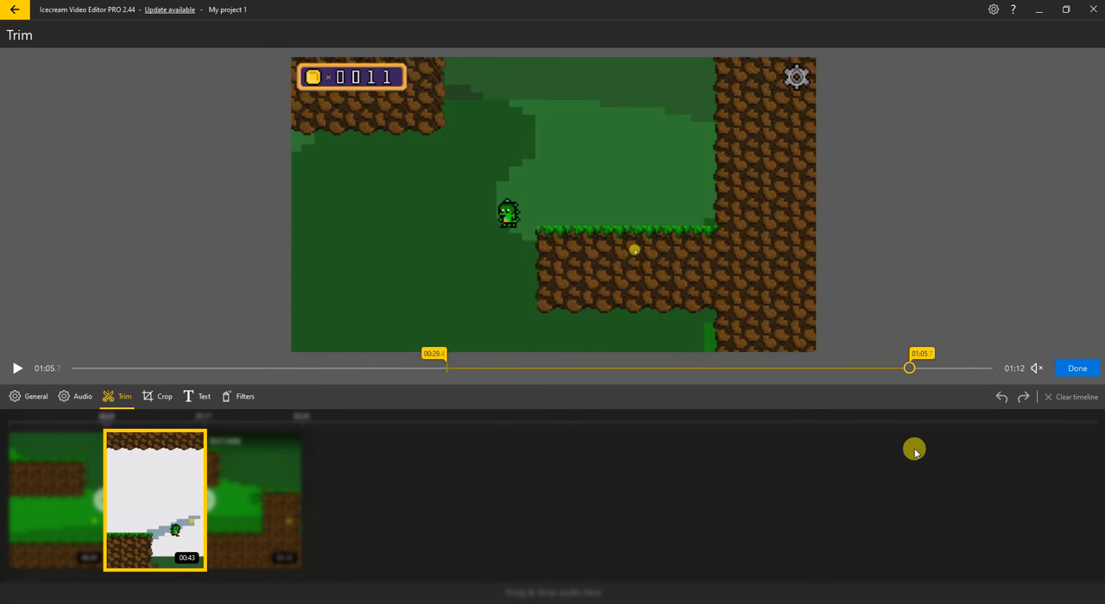
pyautogui.press('Right')
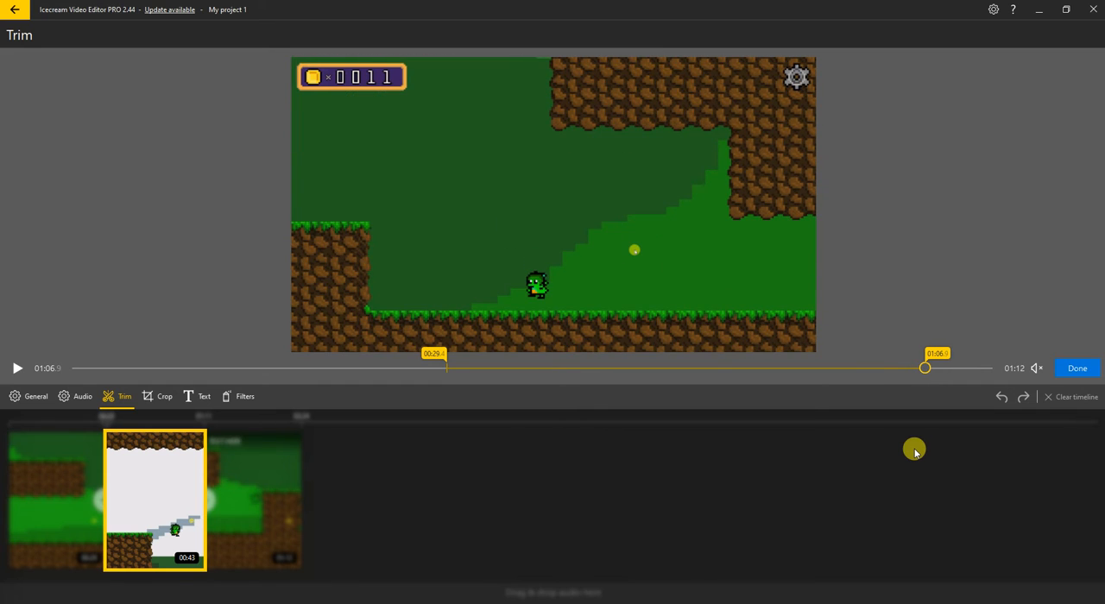
pyautogui.press('Right')
pyautogui.press('Right')
pyautogui.press('Right')
pyautogui.press('Right')
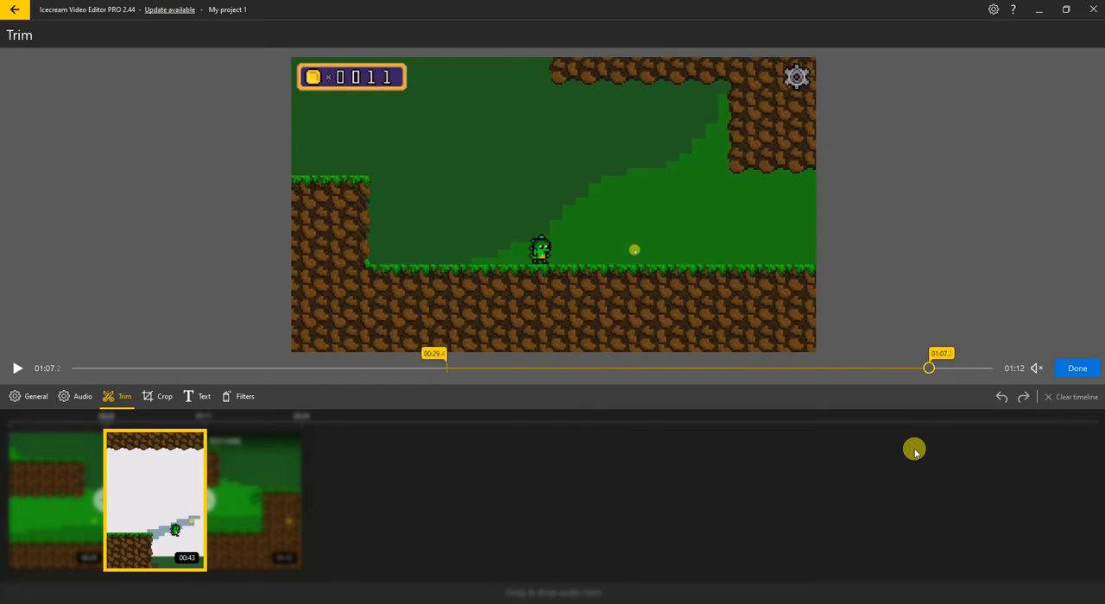
pyautogui.press('Right')
pyautogui.press('Right')
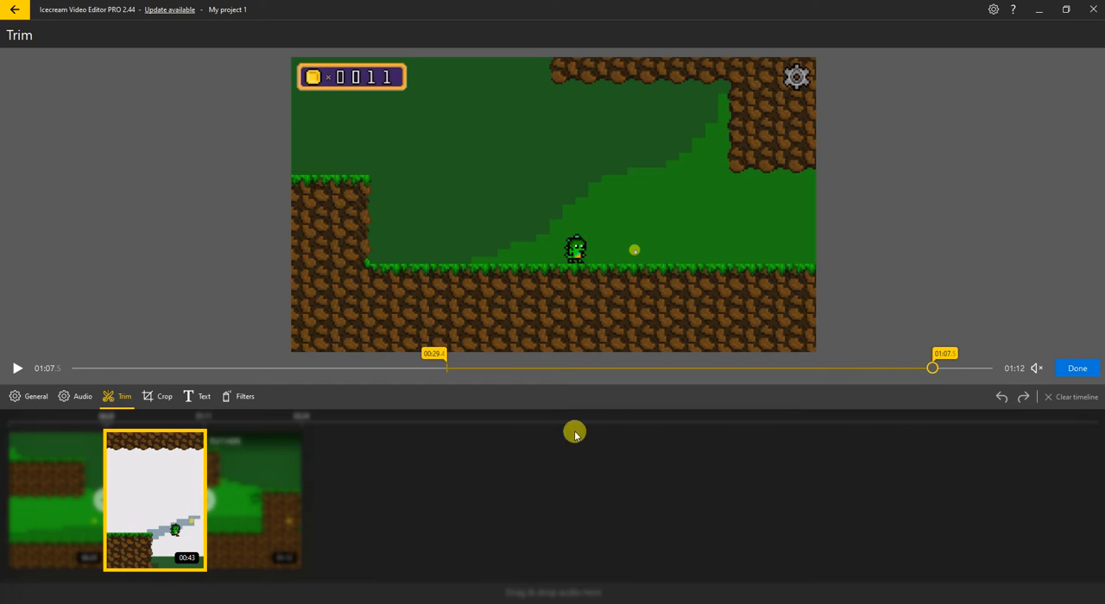
# Adjust the second clip's trim start point in small increments both ways and set it to 00:29.1
pyautogui.click(435, 354)
pyautogui.press('Left')
pyautogui.press('Left')
pyautogui.press('Left')
pyautogui.press('Left')
pyautogui.press('Left')
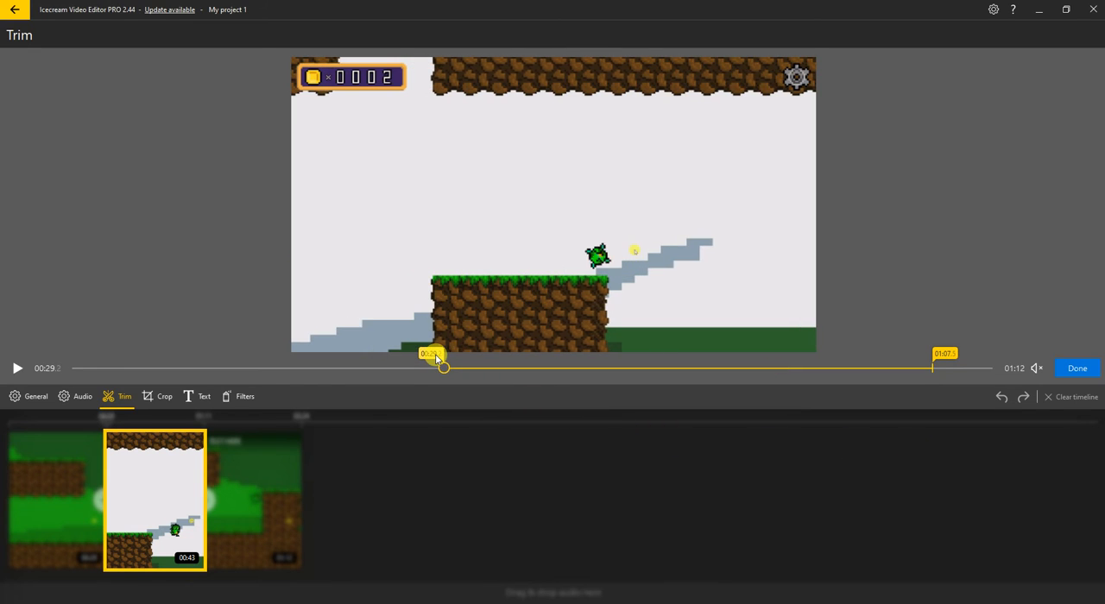
pyautogui.press('Left')
pyautogui.press('Left')
pyautogui.press('Left')
pyautogui.press('Left')
pyautogui.press('Left')
pyautogui.press('Left')
pyautogui.press('Left')
pyautogui.press('Left')
pyautogui.press('Left')
pyautogui.press('Left')
pyautogui.press('Left')
pyautogui.press('Left')
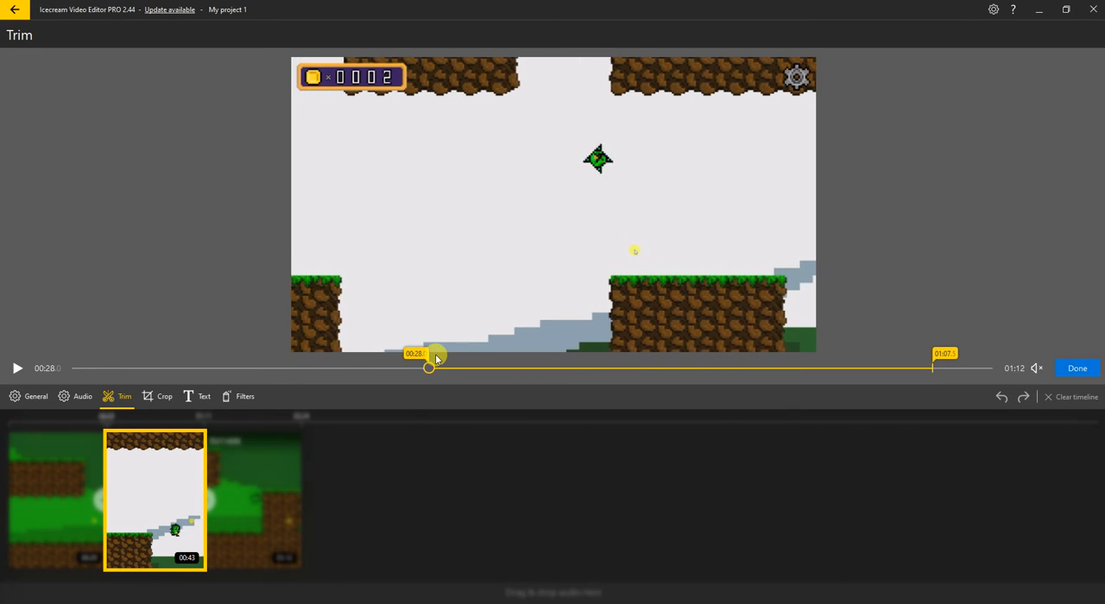
pyautogui.press('Left')
pyautogui.press('Left')
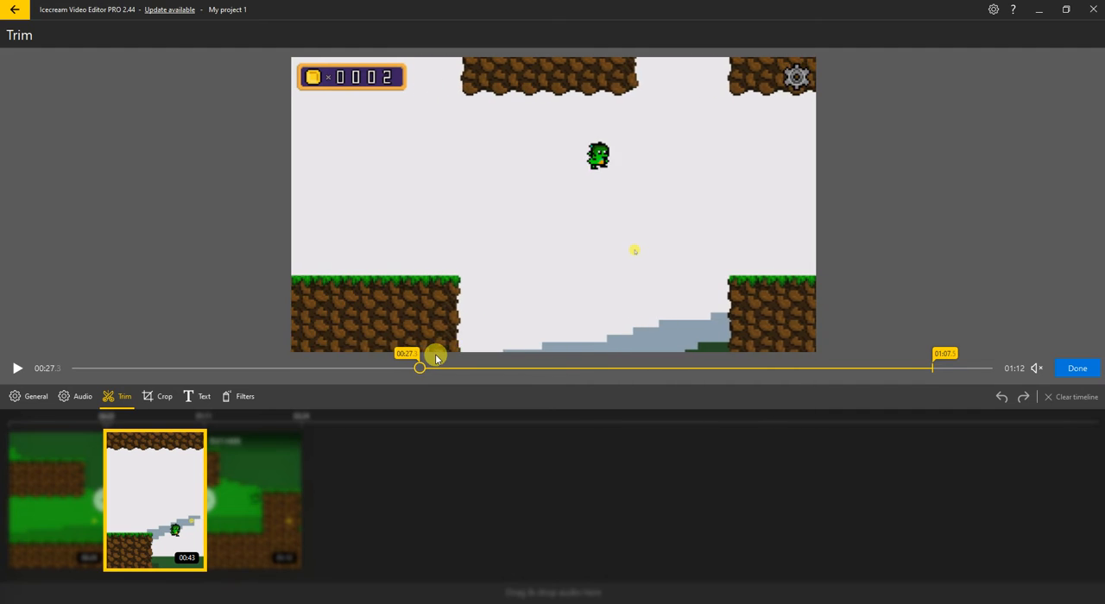
pyautogui.press('Right')
pyautogui.press('Right')
pyautogui.press('Right')
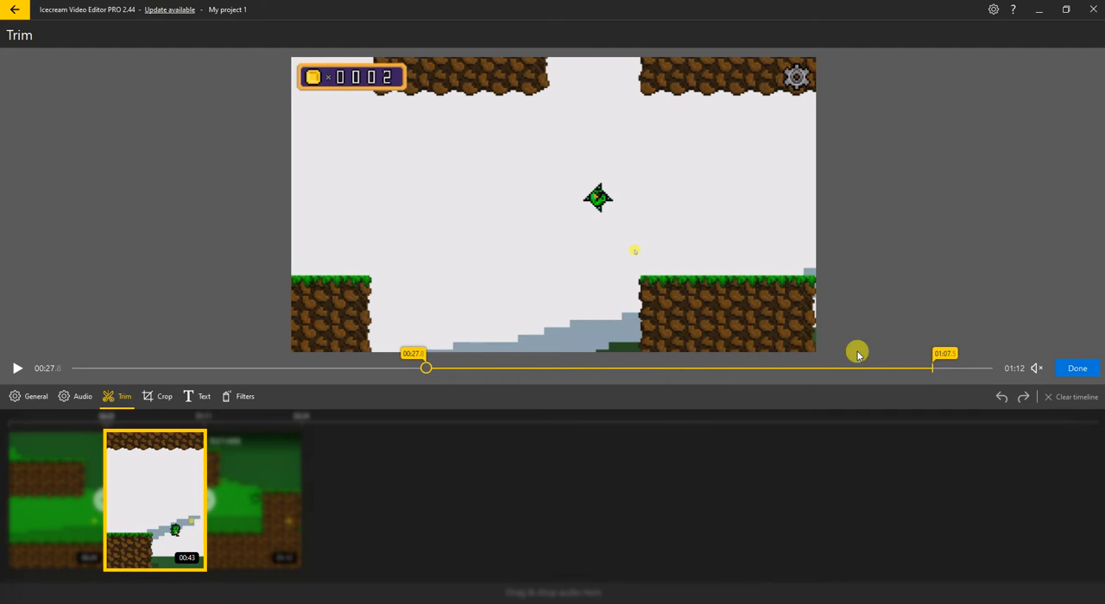
pyautogui.moveTo(414, 355); pyautogui.dragTo(437, 361)
# Move the second clip's trim end point back to 01:04.5 and apply the trim
pyautogui.click(926, 368)
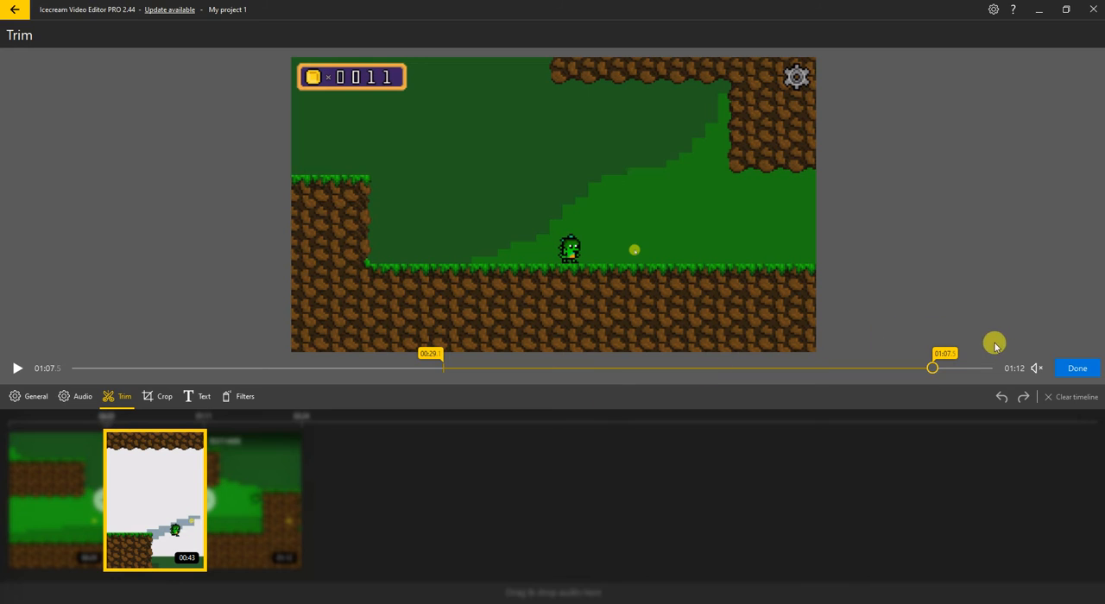
pyautogui.press('Left')
pyautogui.press('Left')
pyautogui.press('Left')
pyautogui.press('Left')
pyautogui.press('Left')
pyautogui.press('Left')
pyautogui.press('Left')
pyautogui.press('Left')
pyautogui.press('Left')
pyautogui.press('Left')
pyautogui.press('Left')
pyautogui.press('Left')
pyautogui.press('Left')
pyautogui.press('Left')
pyautogui.press('Left')
pyautogui.press('Left')
pyautogui.press('Left')
pyautogui.press('Left')
pyautogui.press('Left')
pyautogui.press('Left')
pyautogui.press('Left')
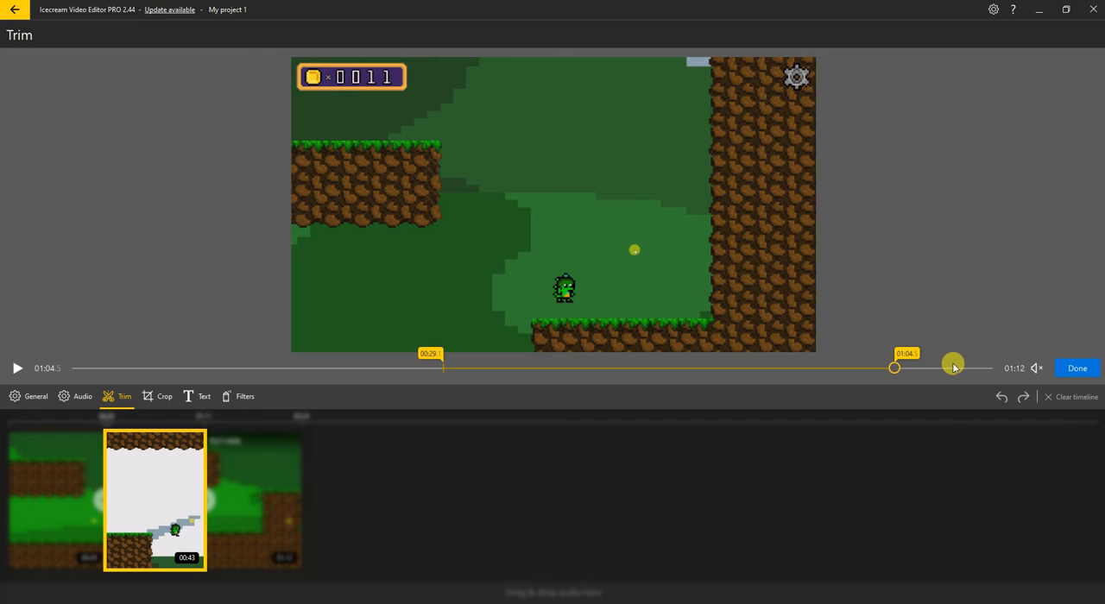
pyautogui.click(1076, 368)
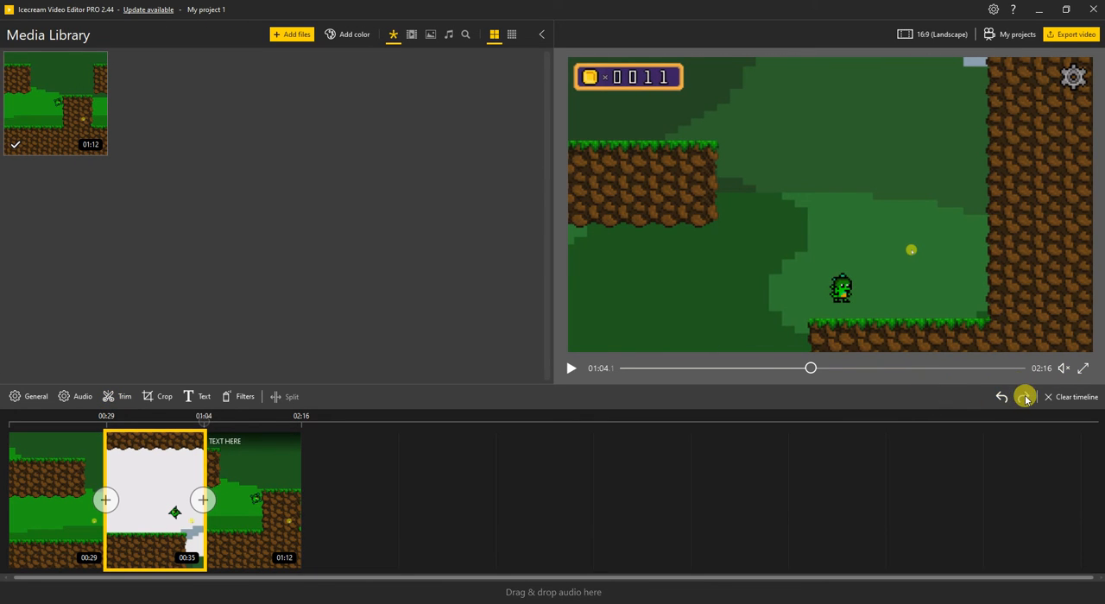
# Undo the edits back through the clip trims and the text speed change, and redo the x2 text speed on the last clip
pyautogui.click(1006, 398)
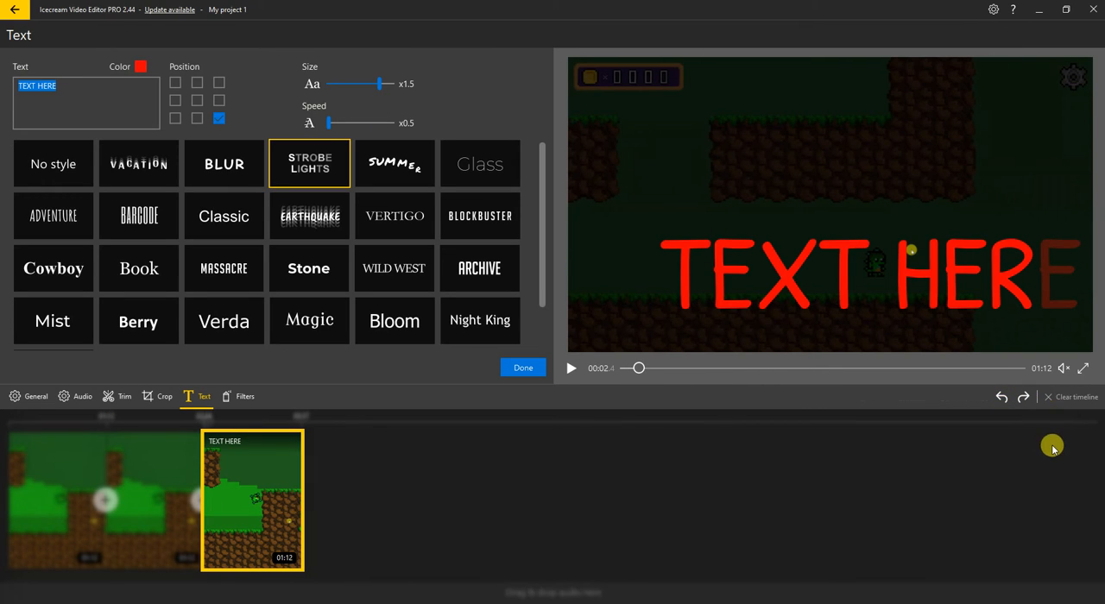
pyautogui.click(1024, 397)
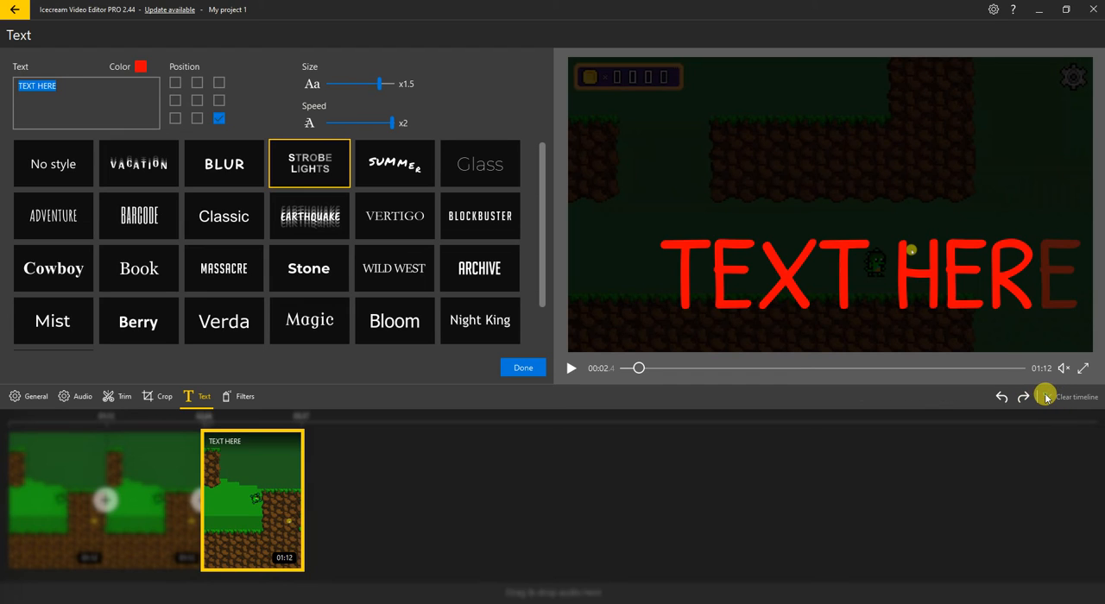
pyautogui.click(523, 368)
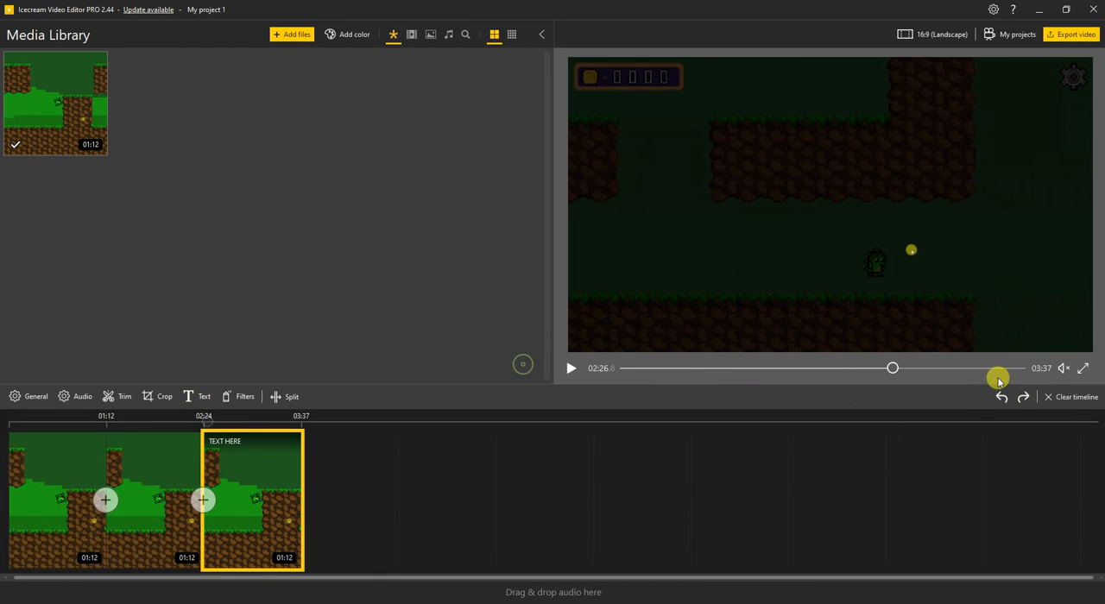
# Clear the timeline, place the gameplay clip on it again, and view the filters available for it
pyautogui.click(1067, 397)
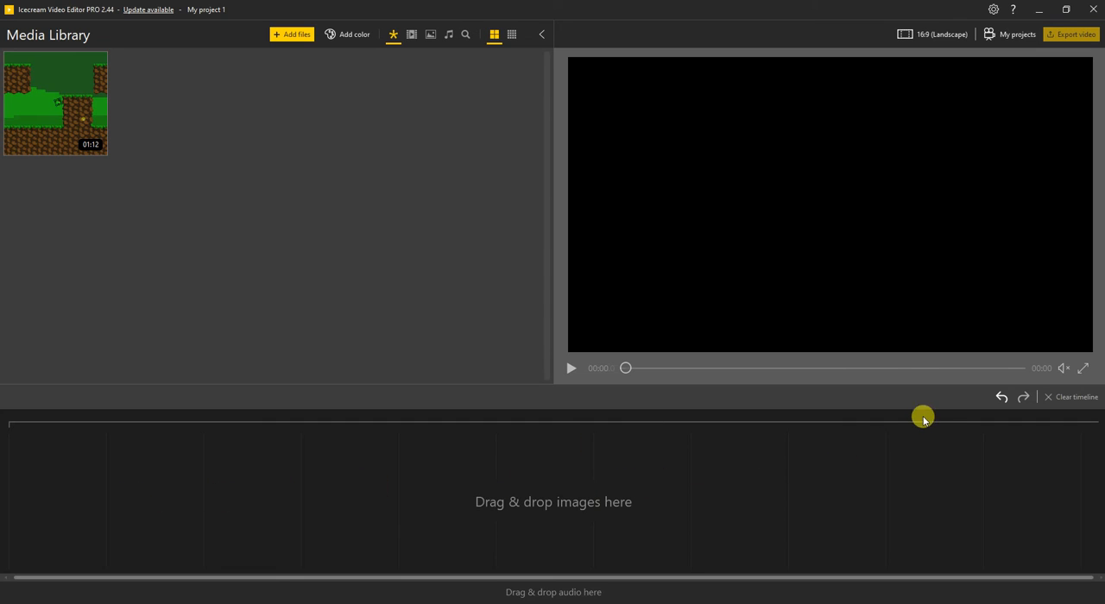
pyautogui.moveTo(54, 111); pyautogui.dragTo(121, 484)
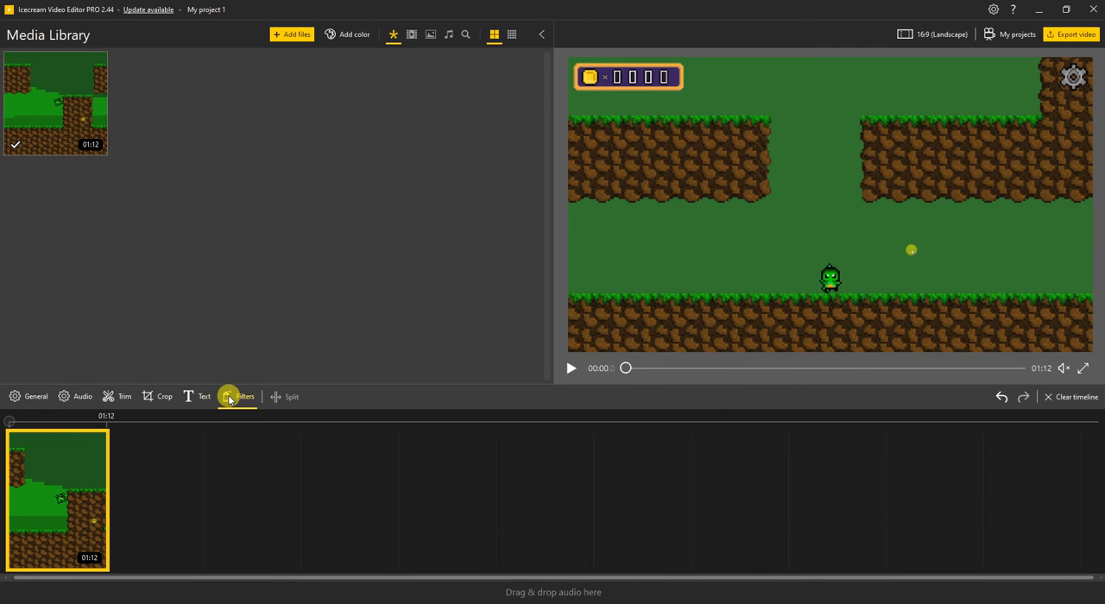
pyautogui.click(229, 398)
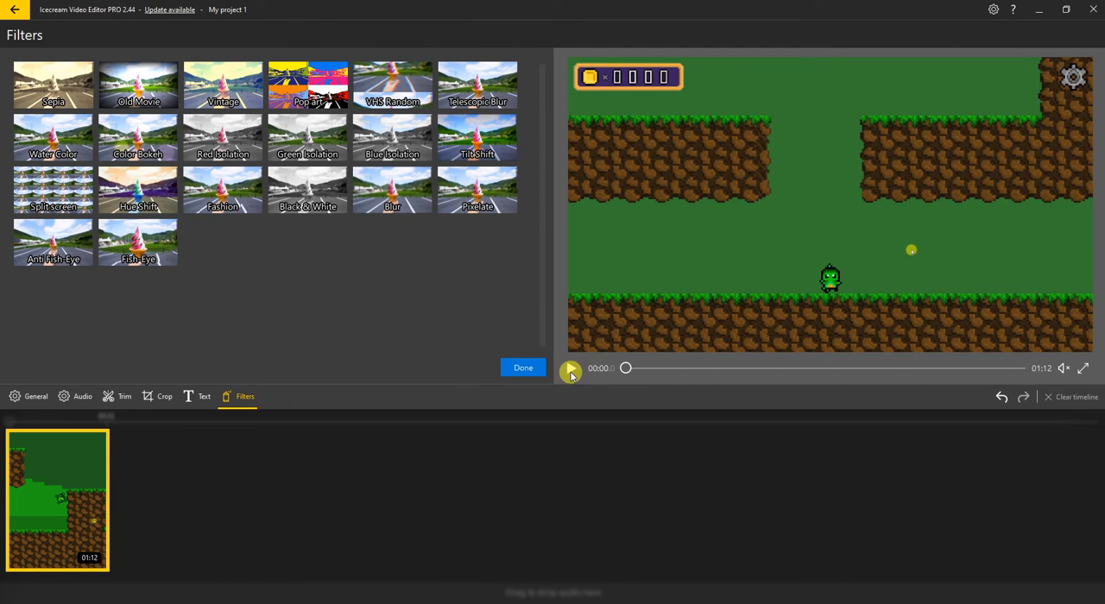
pyautogui.click(523, 369)
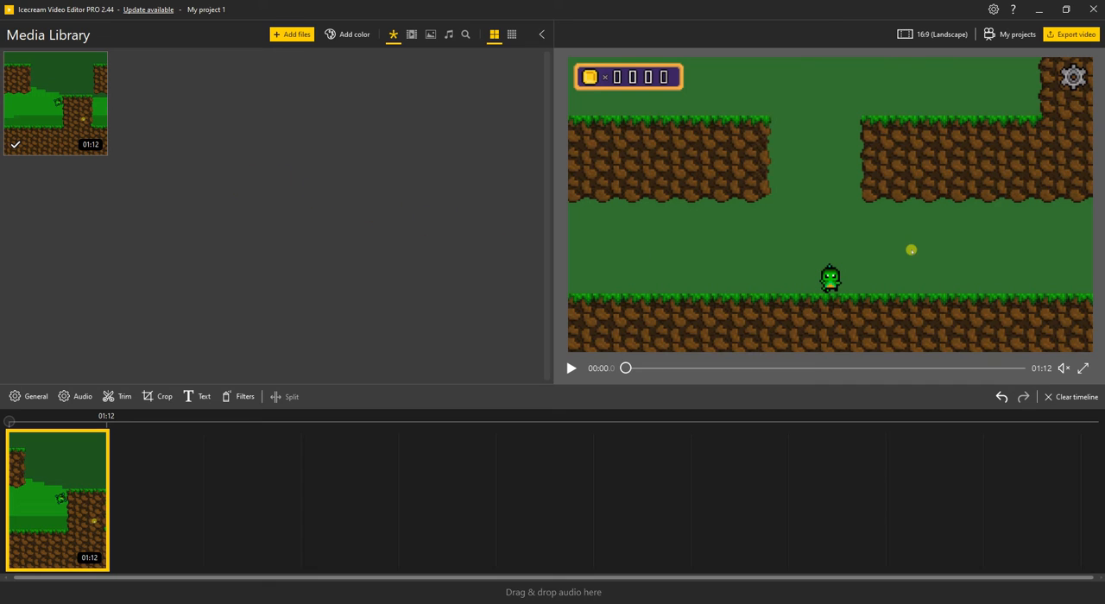
# Empty the timeline once more and add a single copy of the gameplay clip from the media library
pyautogui.click(1051, 397)
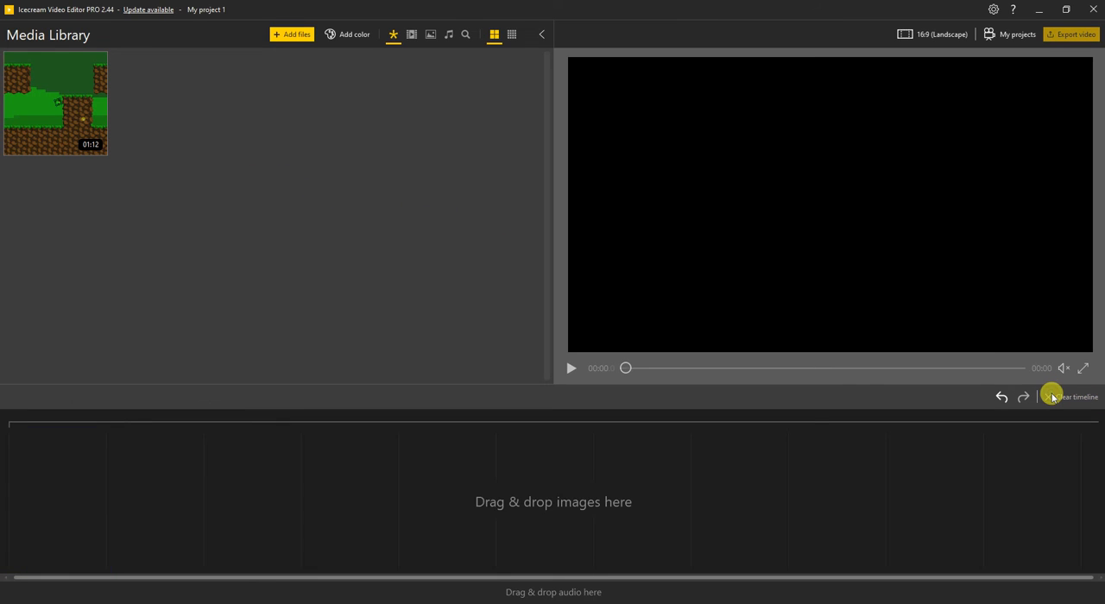
pyautogui.moveTo(85, 121); pyautogui.dragTo(254, 424)
pyautogui.moveTo(1061, 368)
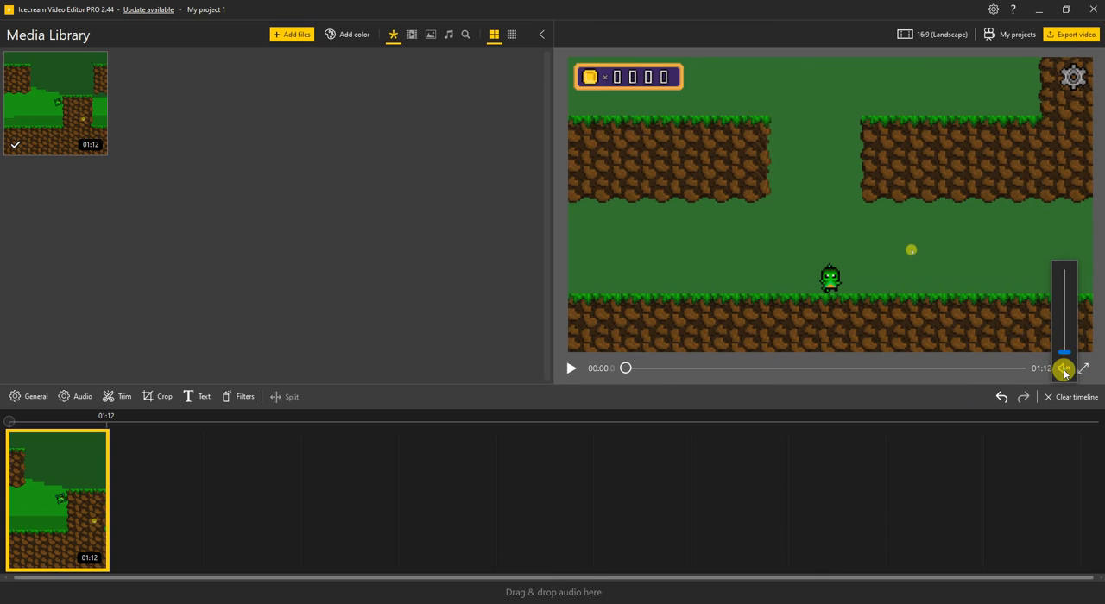
# Raise the preview playback volume to its maximum
pyautogui.moveTo(1065, 334); pyautogui.dragTo(1065, 262)
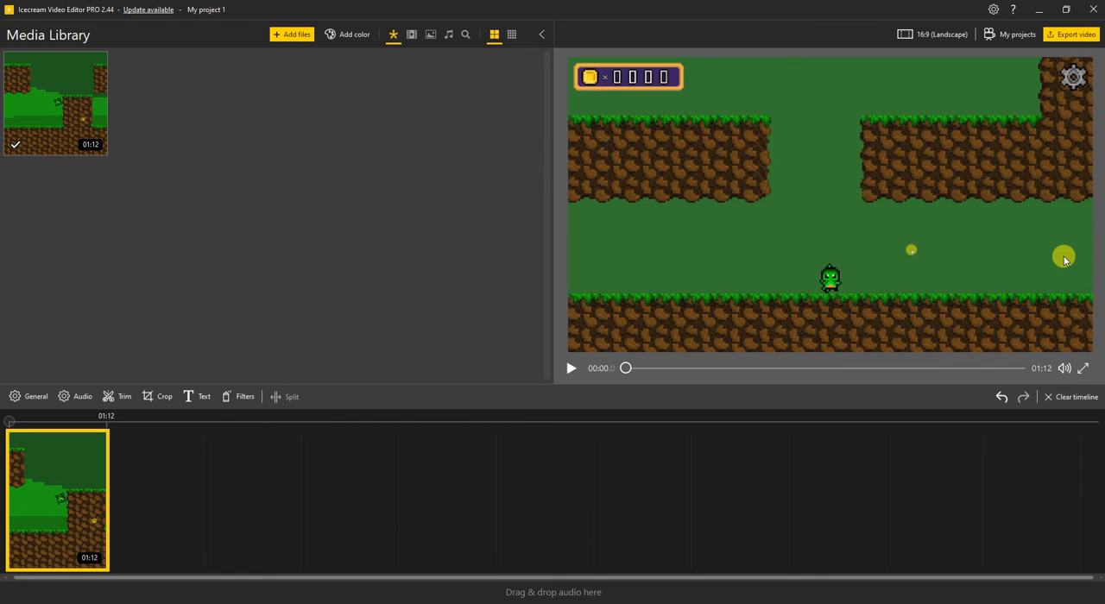
pyautogui.moveTo(1064, 368)
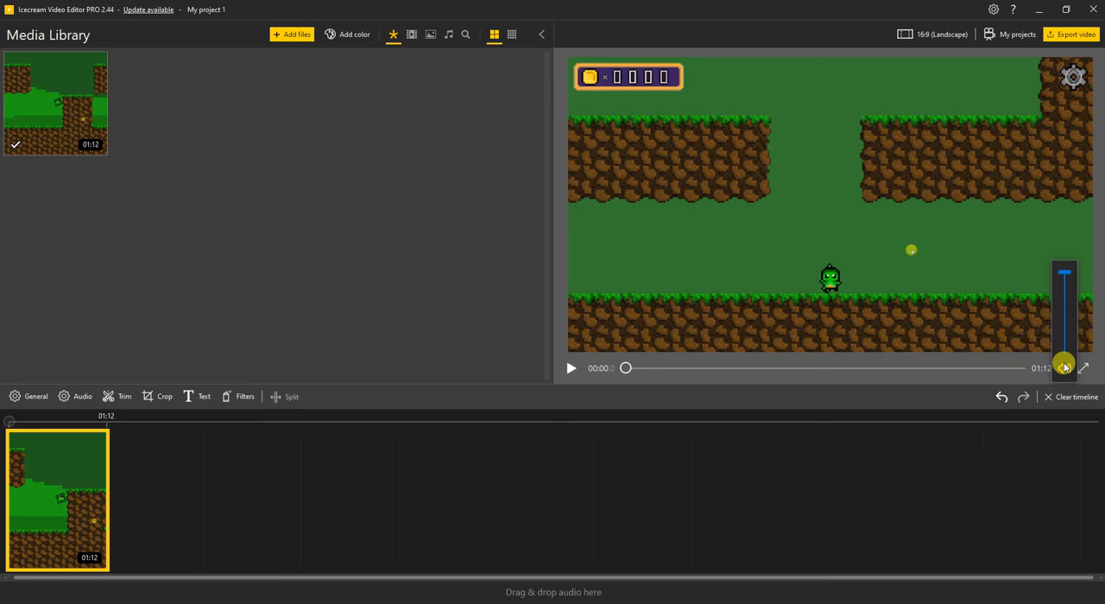
# Switch the project to 3:4 (Portrait) and apply the Crop size mode to the clip with the project aspect ratio kept
pyautogui.click(898, 33)
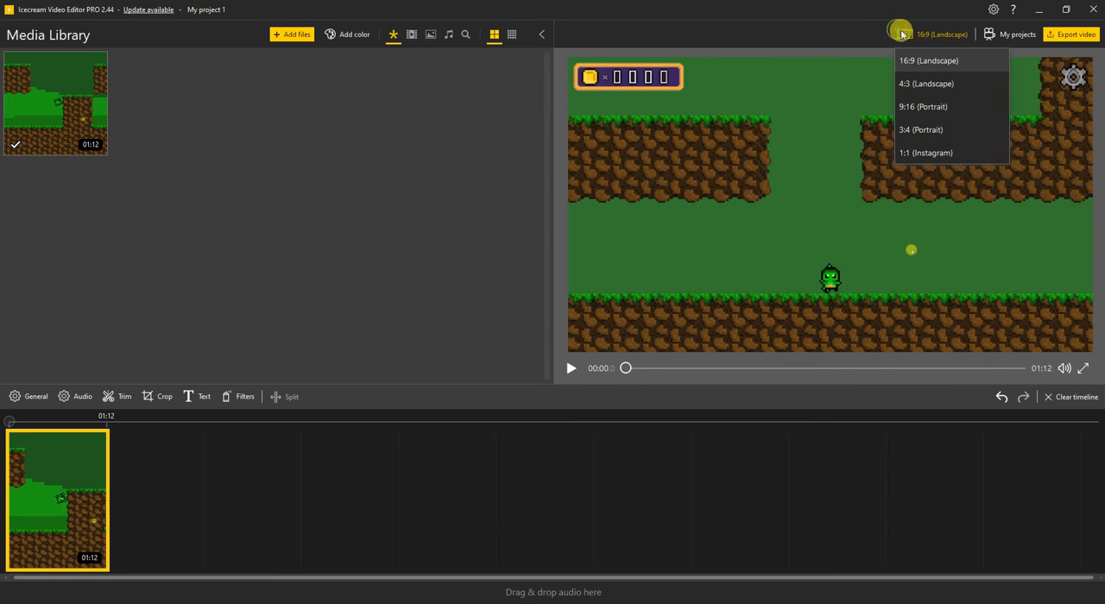
pyautogui.click(915, 138)
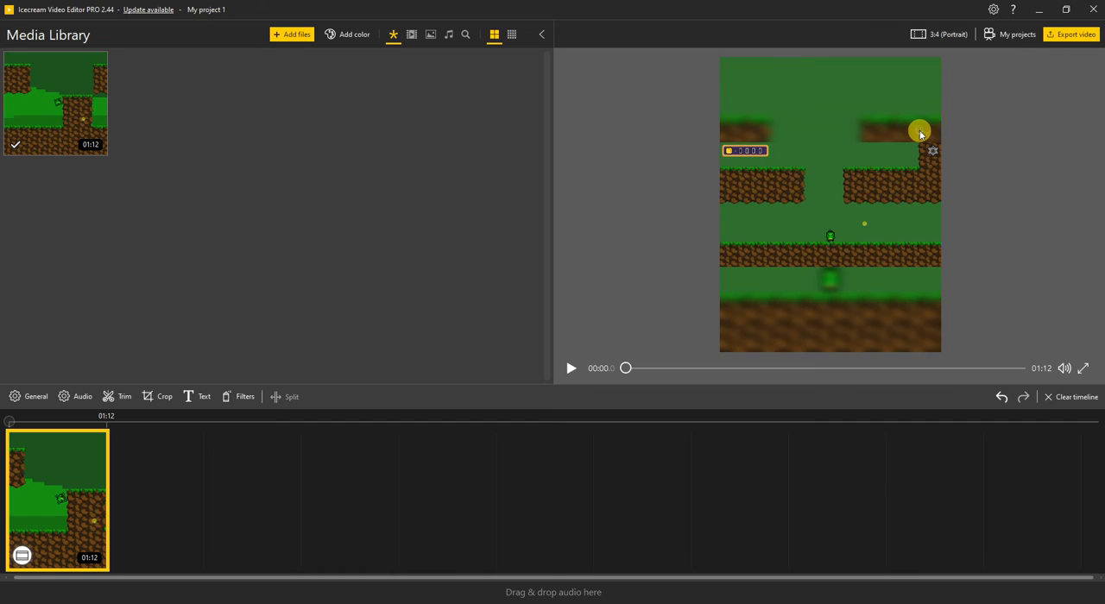
pyautogui.click(154, 396)
pyautogui.click(21, 100)
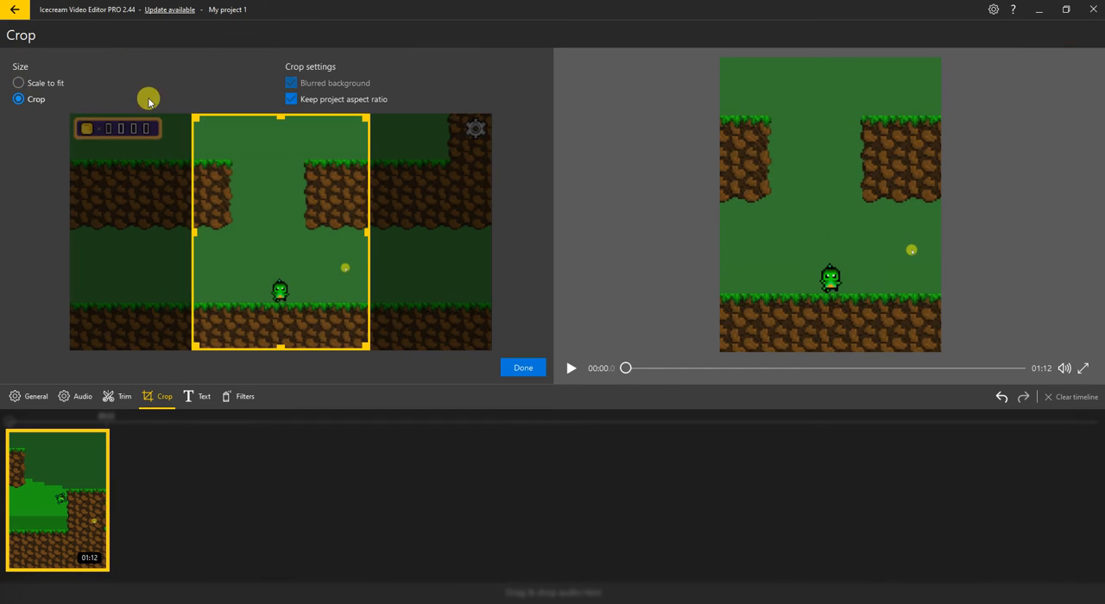
pyautogui.click(291, 101)
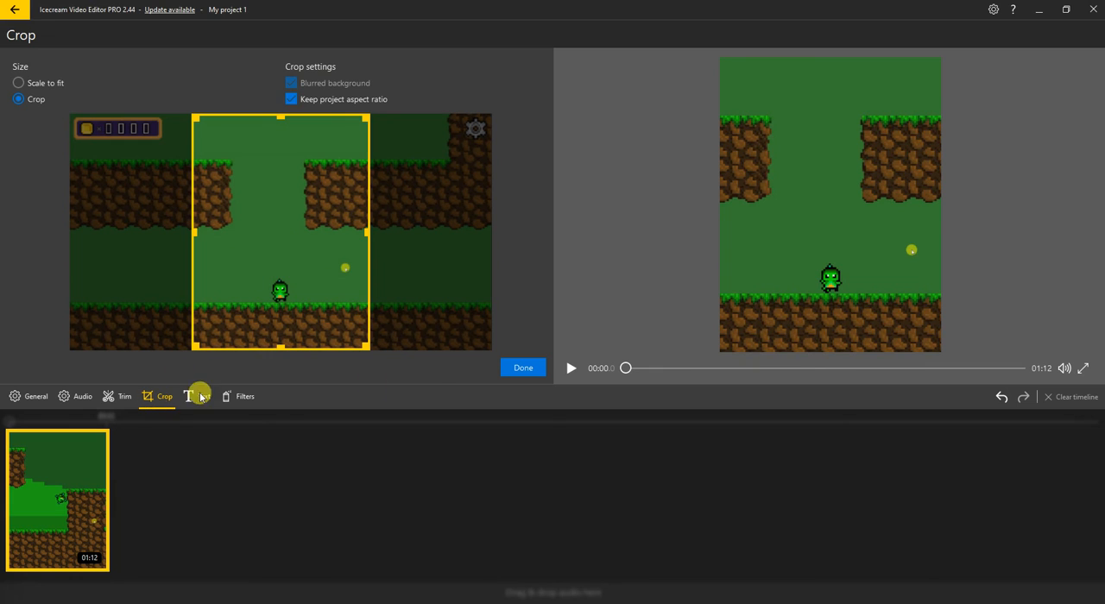
pyautogui.click(522, 366)
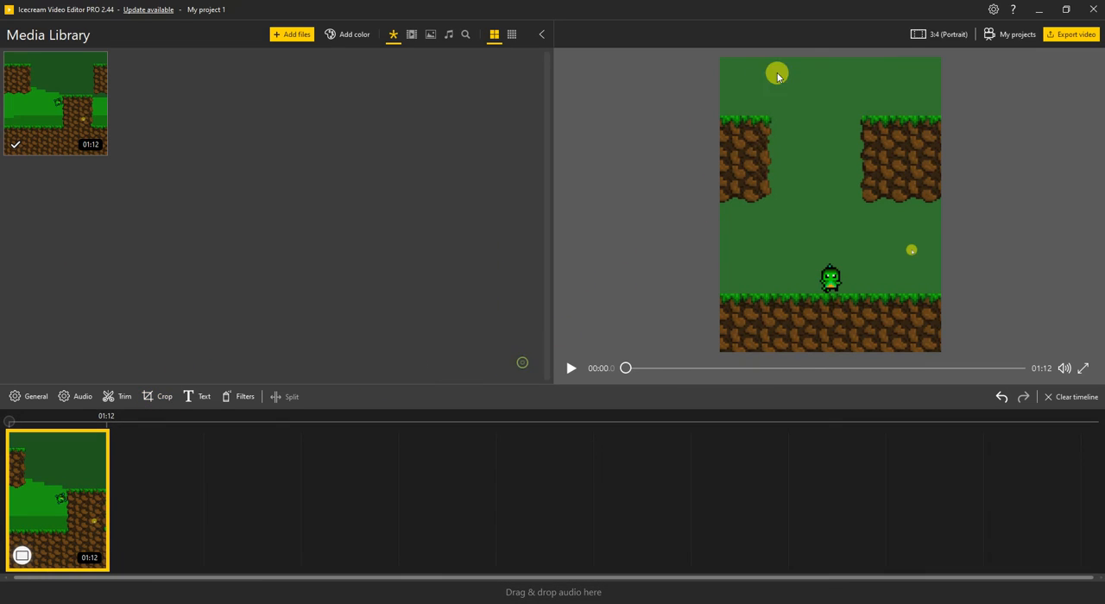
# Set the project back to 16:9 (Landscape) and apply a full-frame crop to the clip with the project aspect ratio kept
pyautogui.click(917, 34)
pyautogui.click(929, 60)
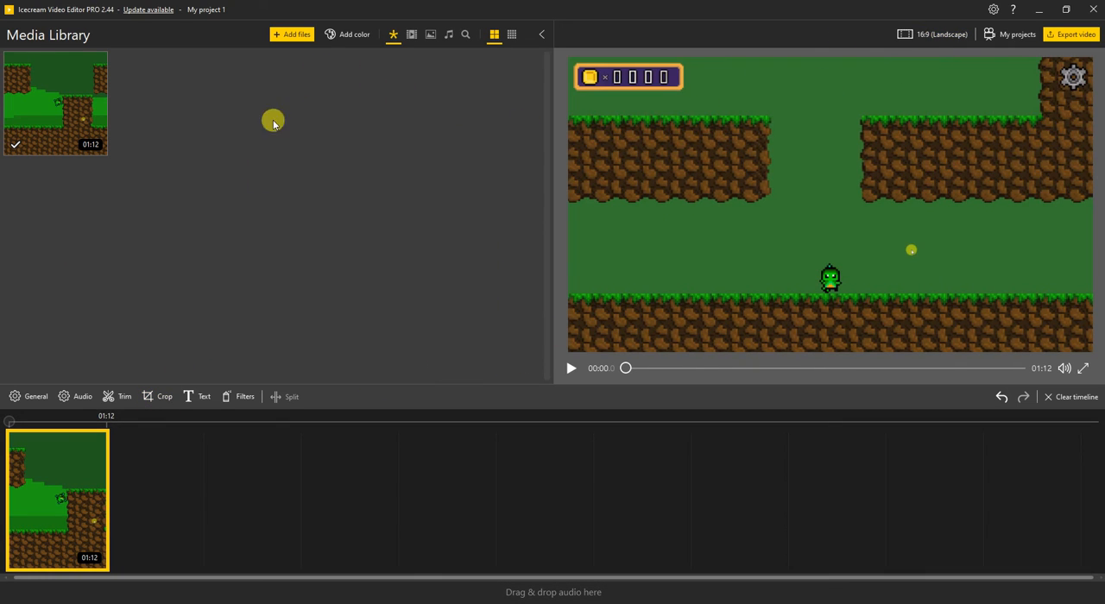
pyautogui.click(161, 396)
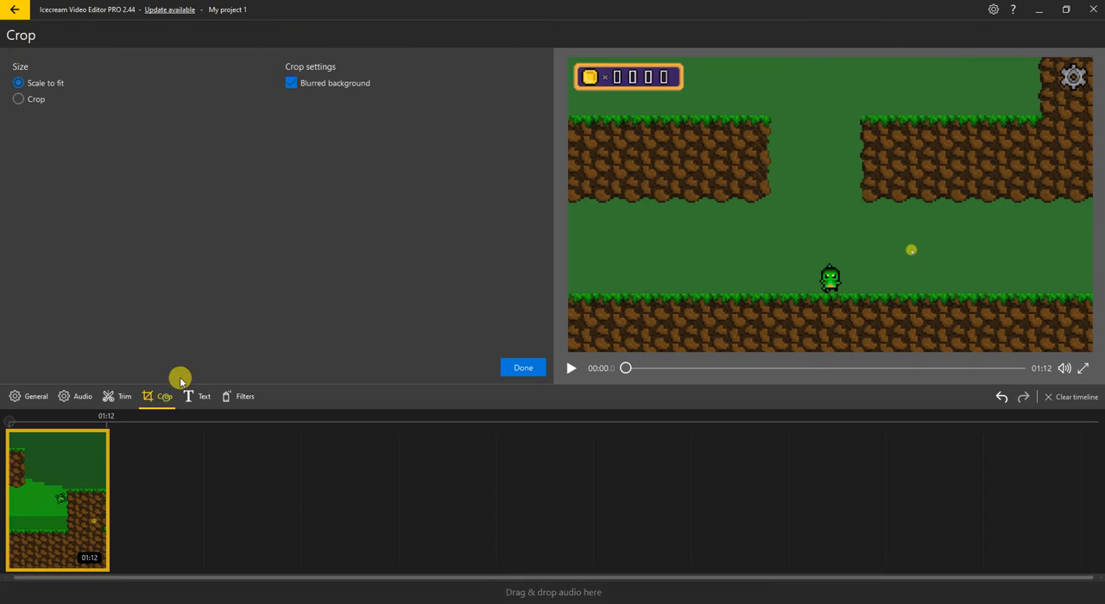
pyautogui.click(18, 99)
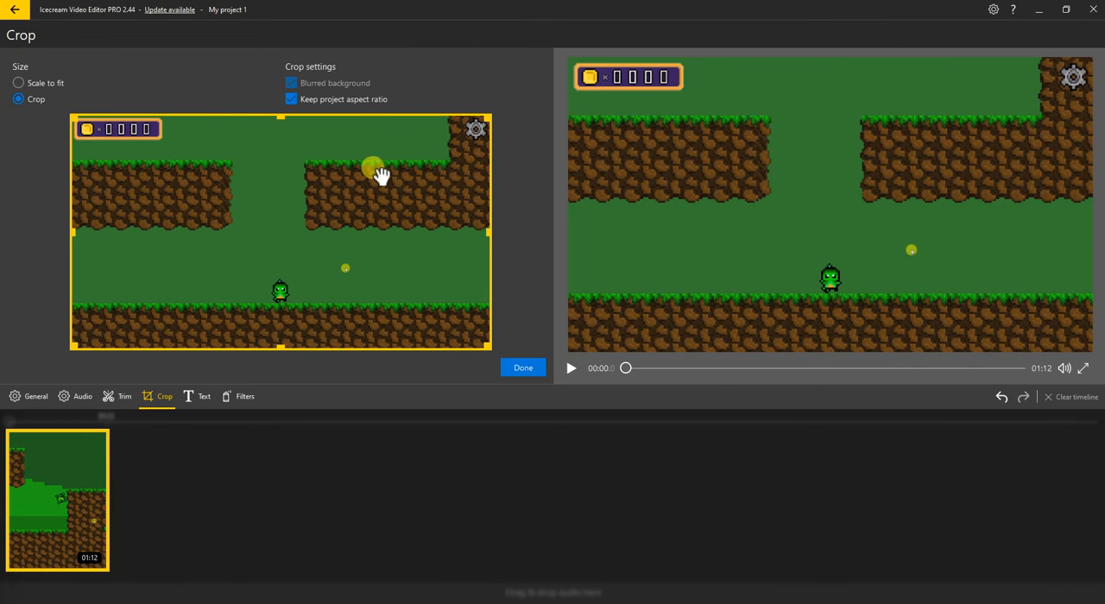
pyautogui.moveTo(491, 233); pyautogui.dragTo(525, 232)
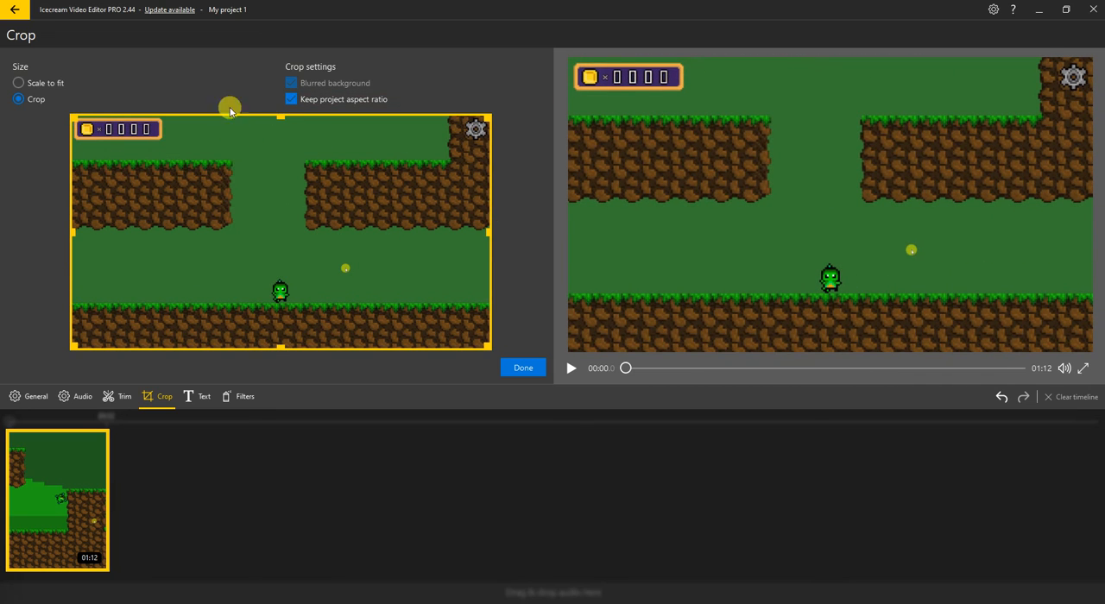
pyautogui.click(523, 367)
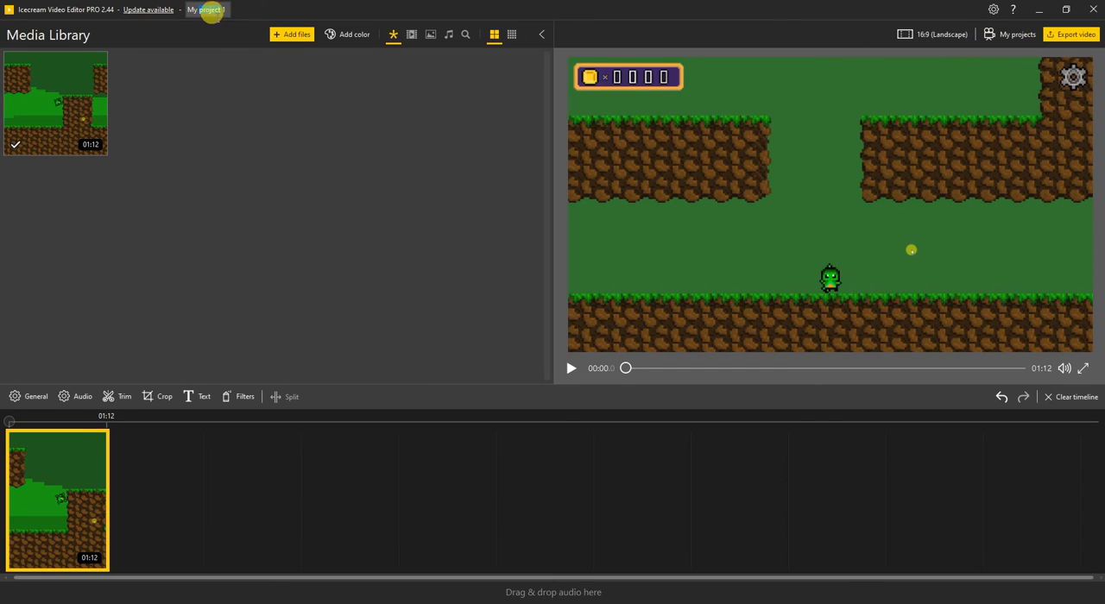
# Rename the project to IcecreamTut and reopen it from the saved projects list
pyautogui.doubleClick(212, 11)
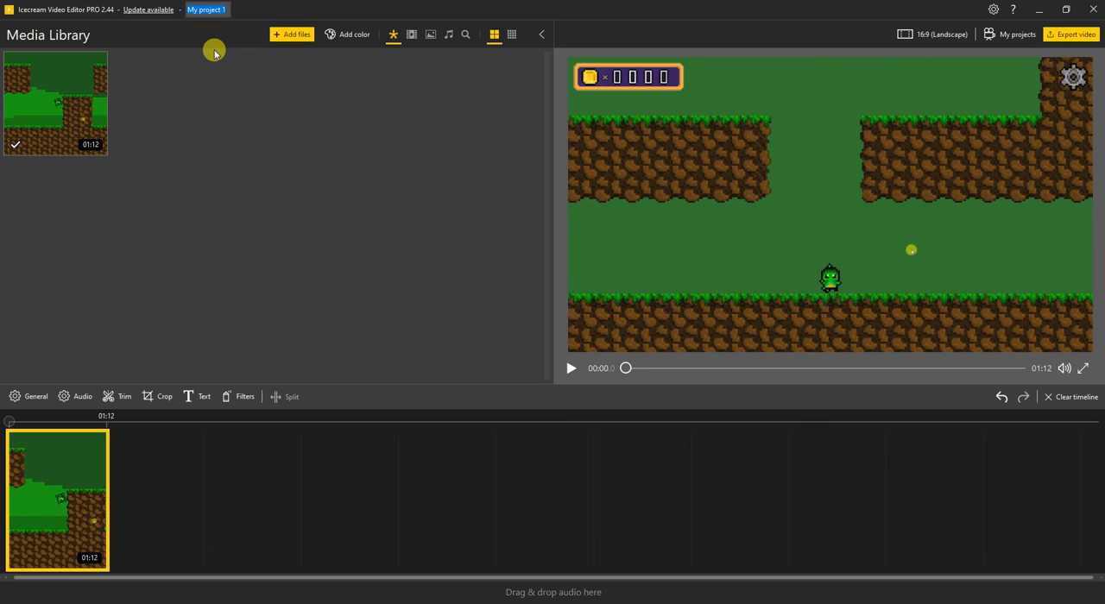
pyautogui.press('BackSpace')
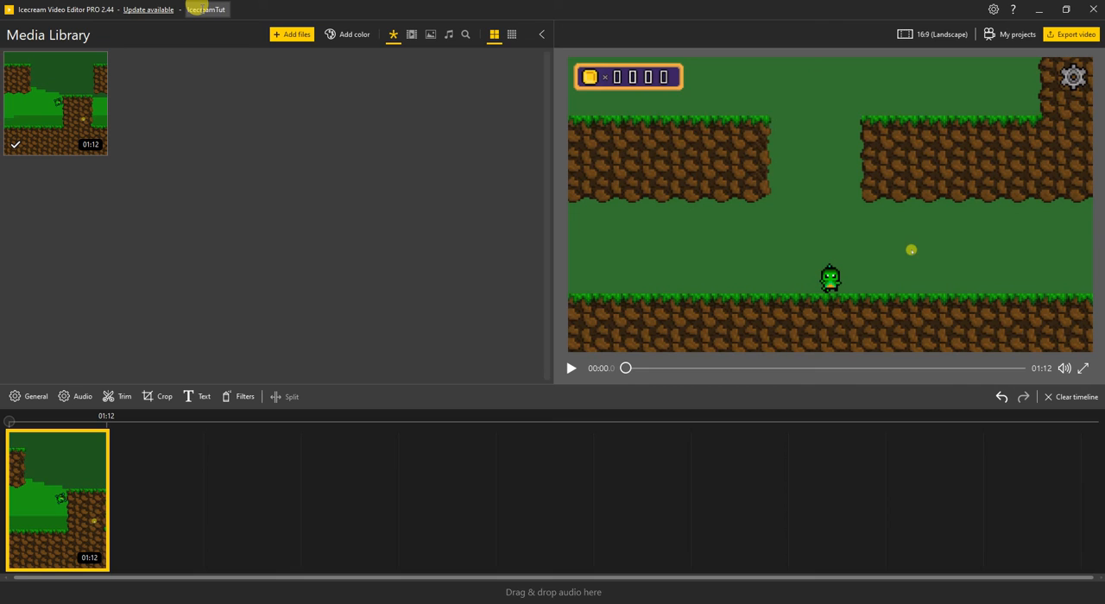
pyautogui.click(1006, 33)
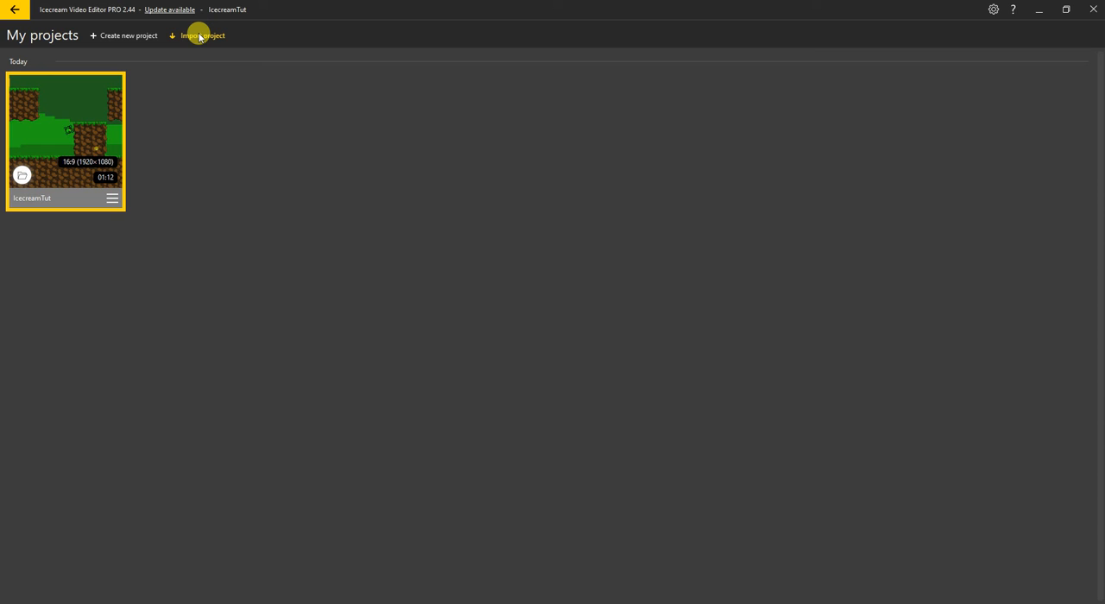
pyautogui.click(82, 116)
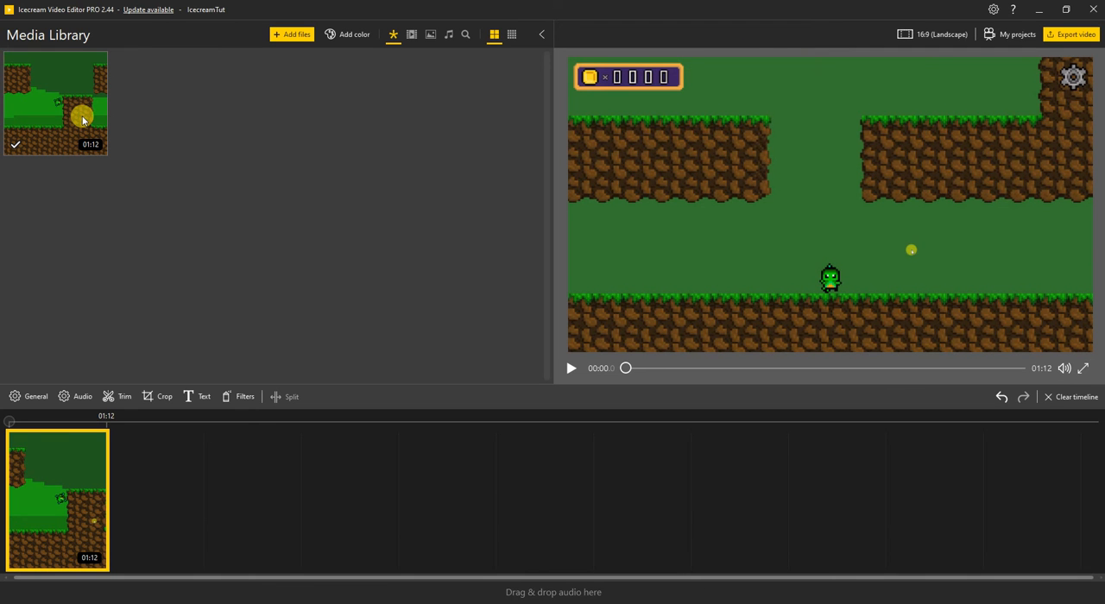
# Open the video export settings and examine the file name, format, resolution, quality and export duration options
pyautogui.click(1078, 41)
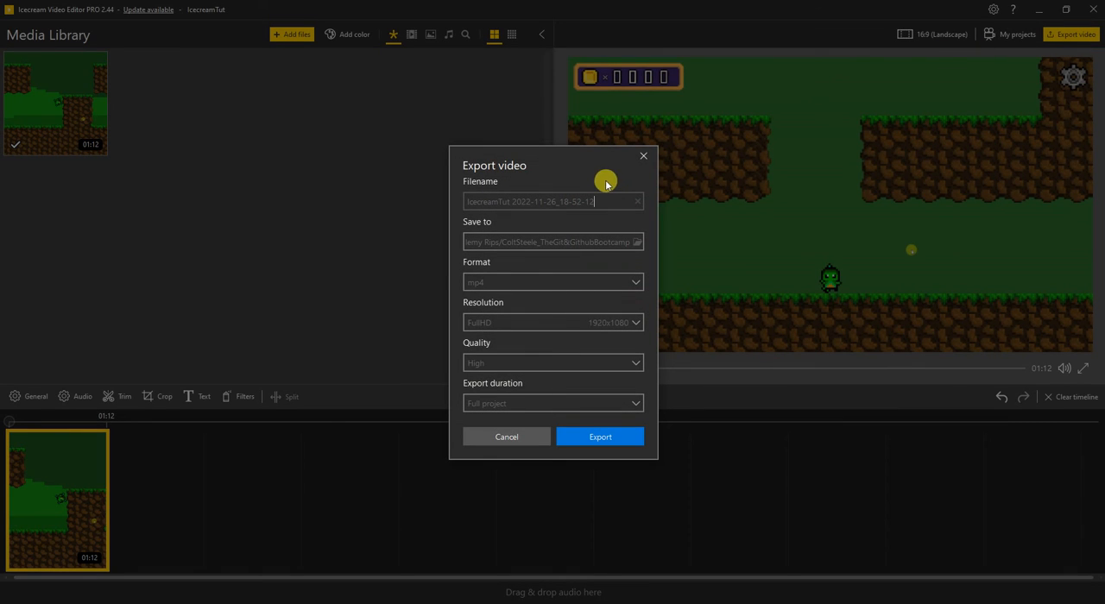
pyautogui.moveTo(598, 195); pyautogui.dragTo(448, 196)
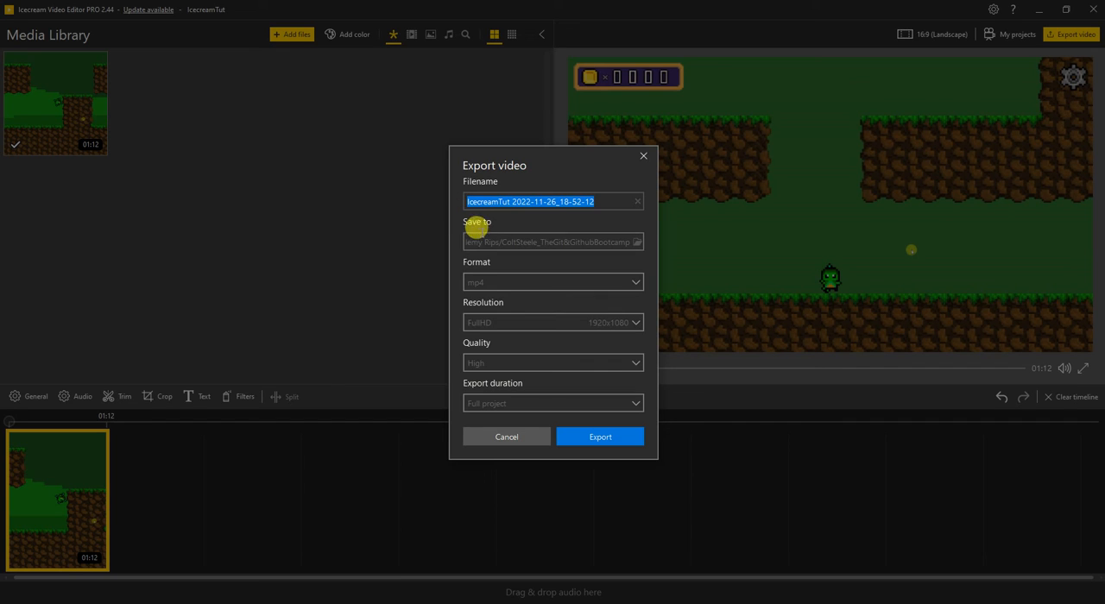
pyautogui.click(503, 287)
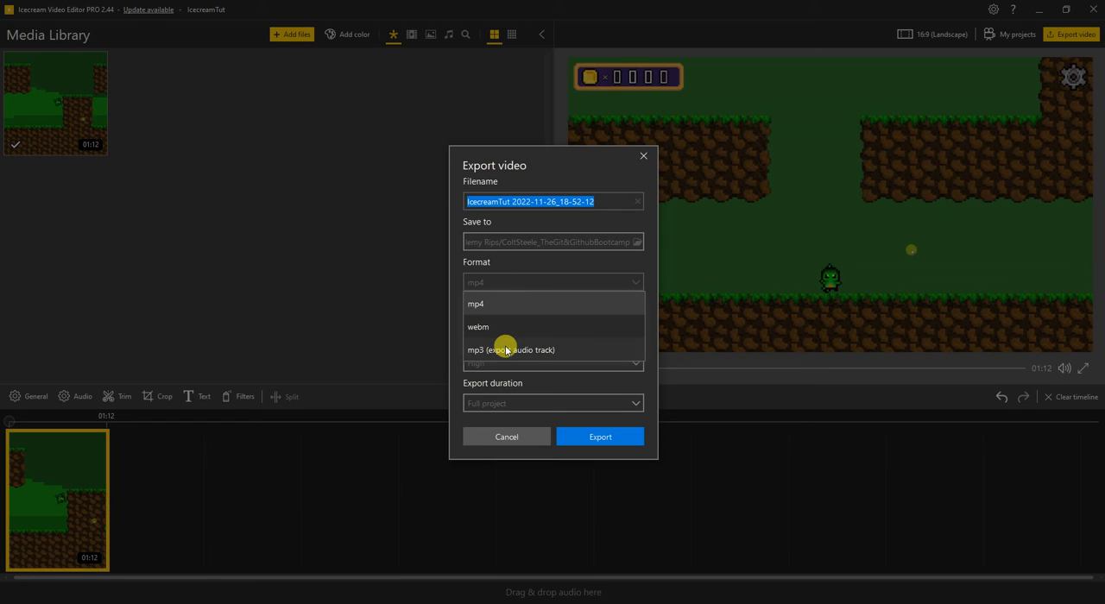
pyautogui.click(526, 280)
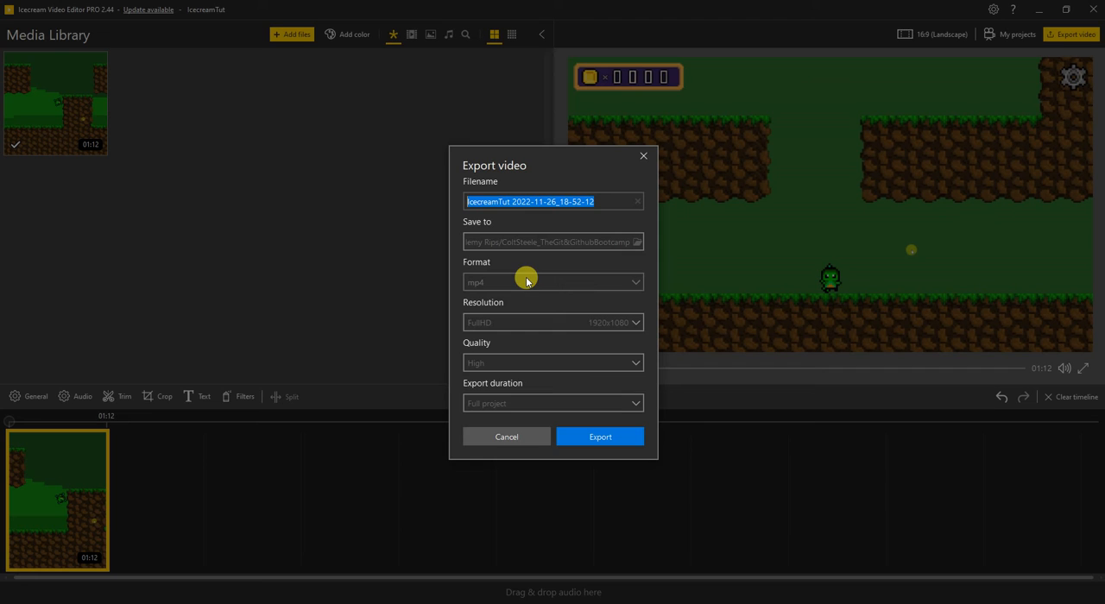
pyautogui.click(525, 281)
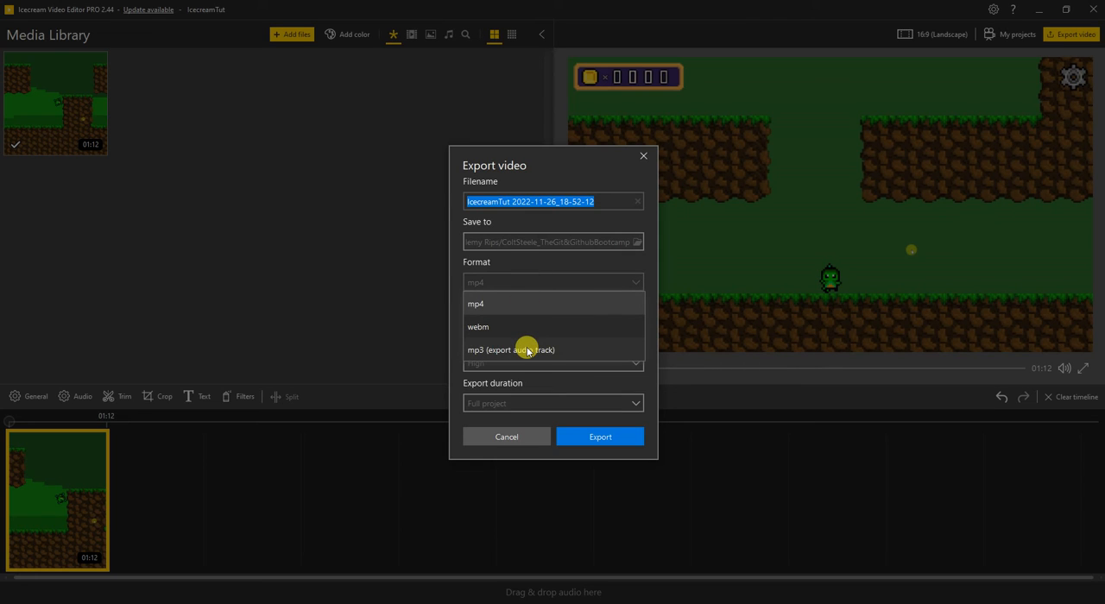
pyautogui.click(534, 274)
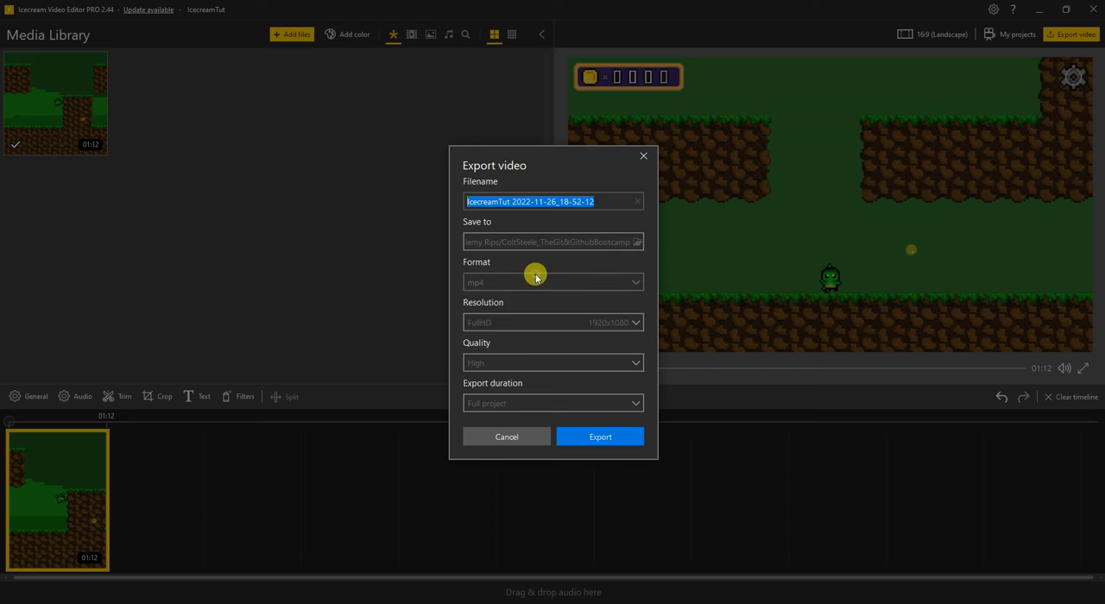
pyautogui.click(534, 325)
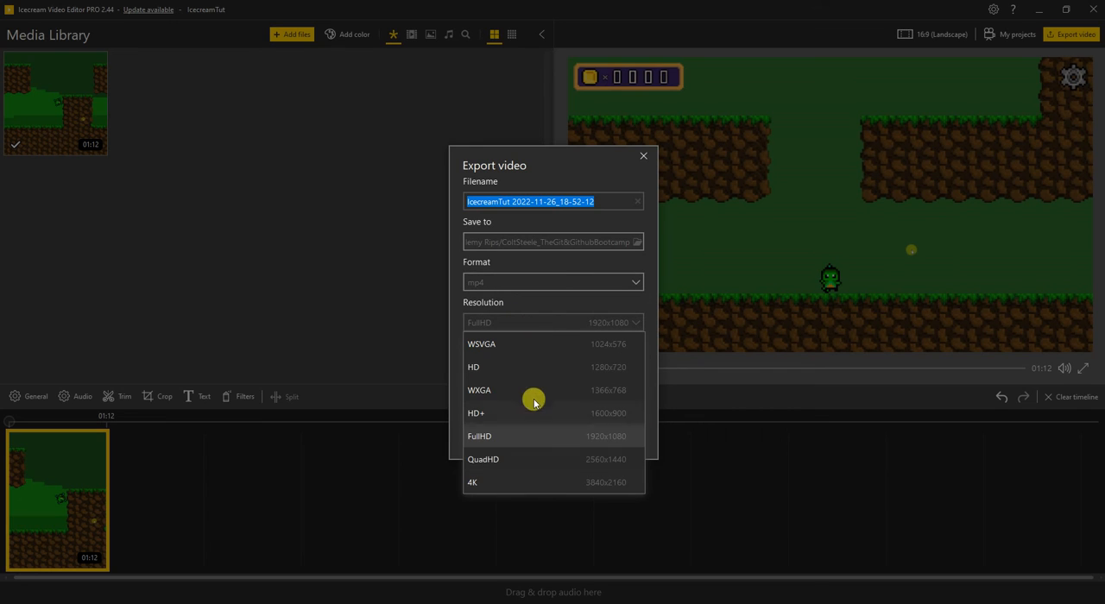
pyautogui.click(535, 319)
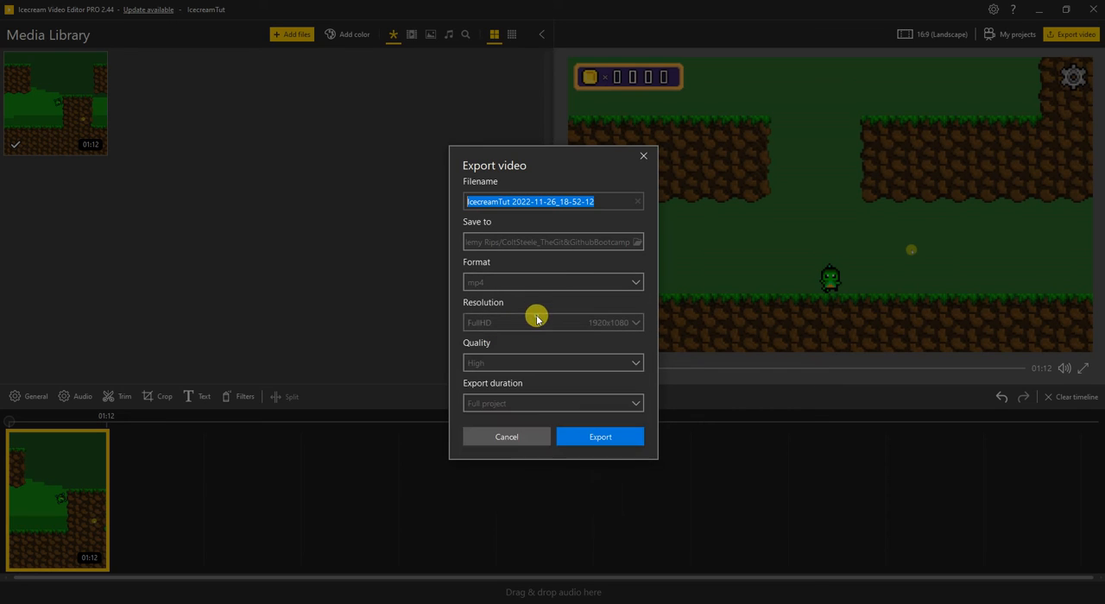
pyautogui.click(507, 363)
pyautogui.click(506, 367)
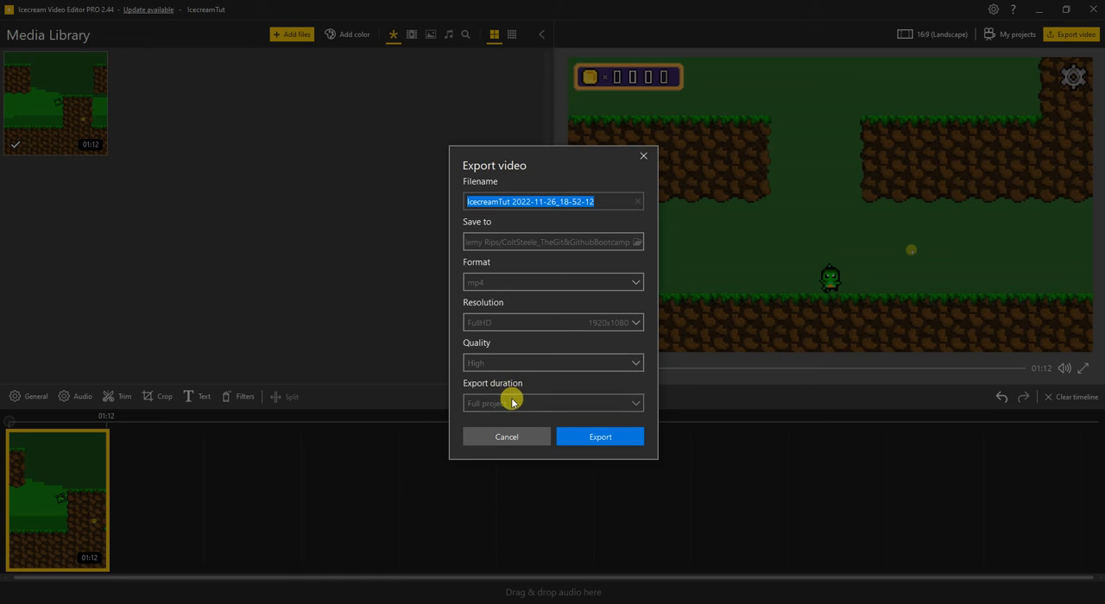
pyautogui.click(511, 405)
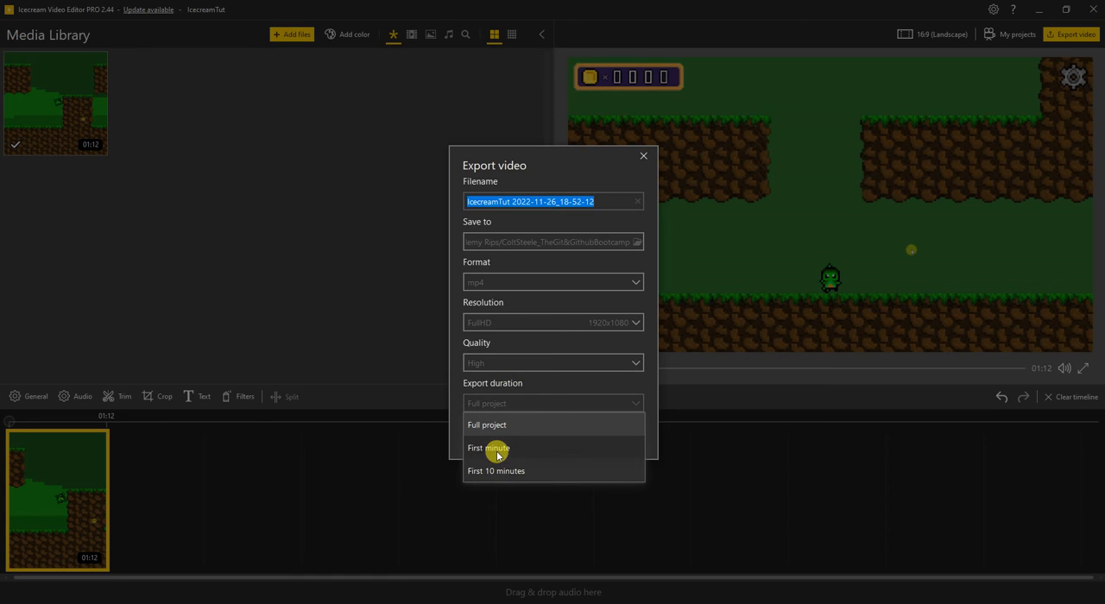
pyautogui.click(552, 410)
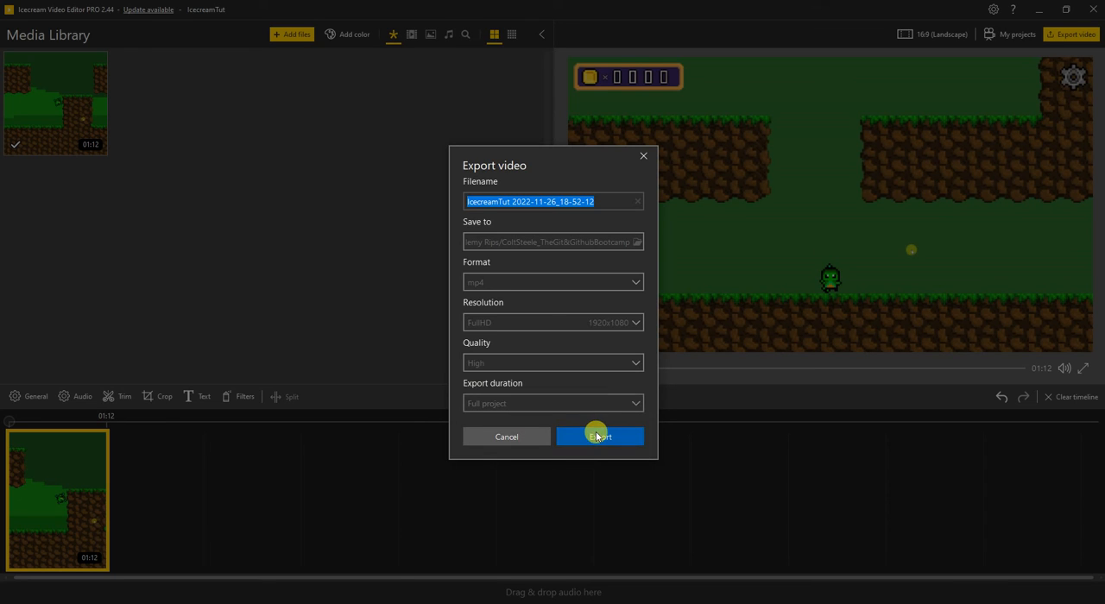
# Start exporting the full project as a high-quality FullHD mp4, and pause and cancel the encoding
pyautogui.click(597, 437)
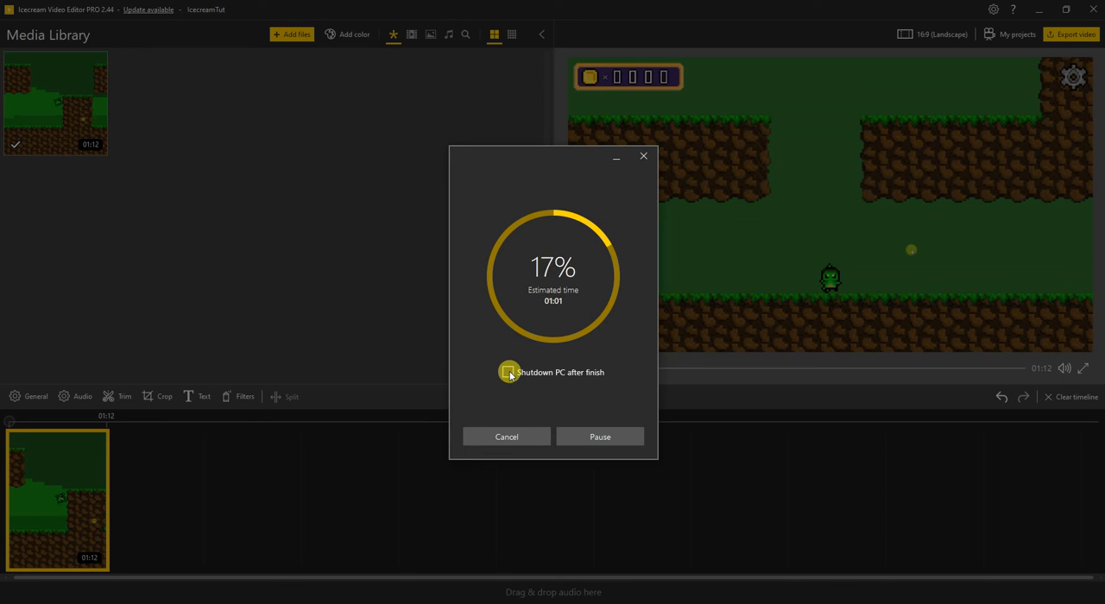
pyautogui.click(601, 435)
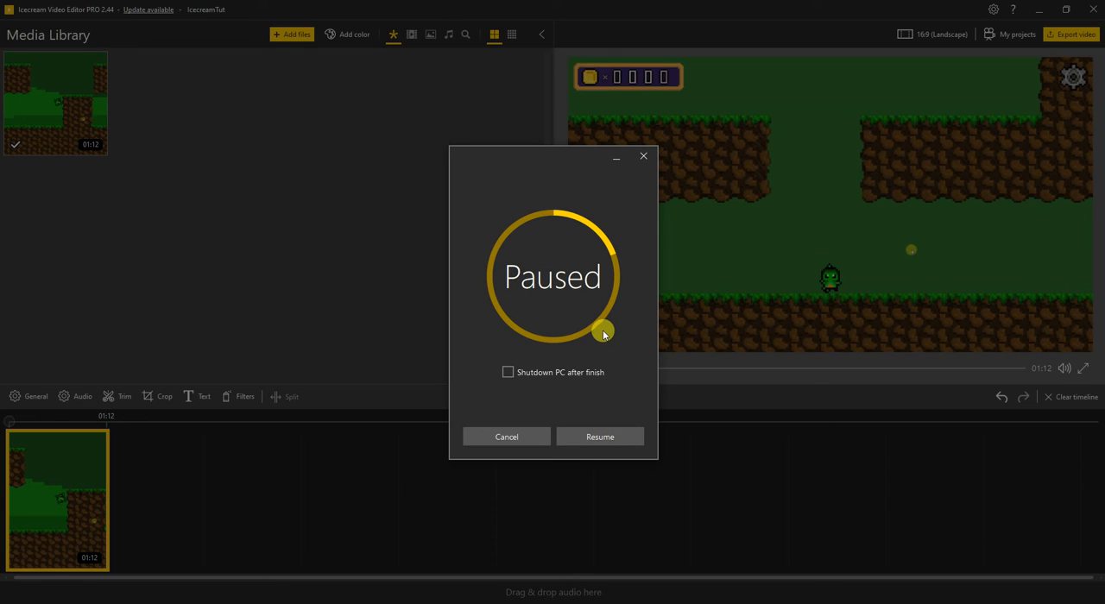
pyautogui.click(507, 437)
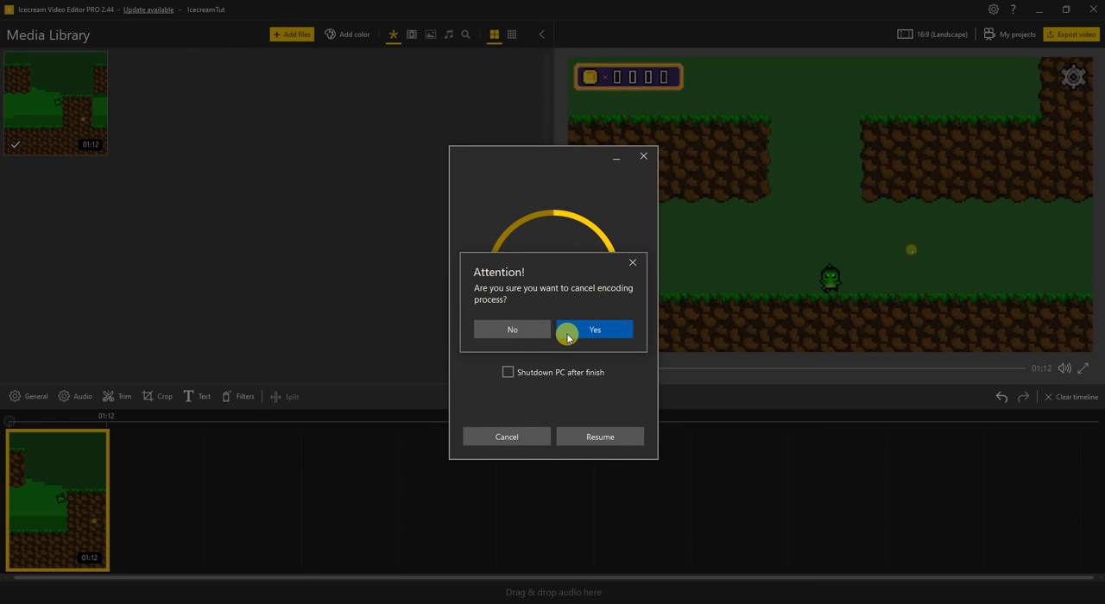
pyautogui.click(574, 332)
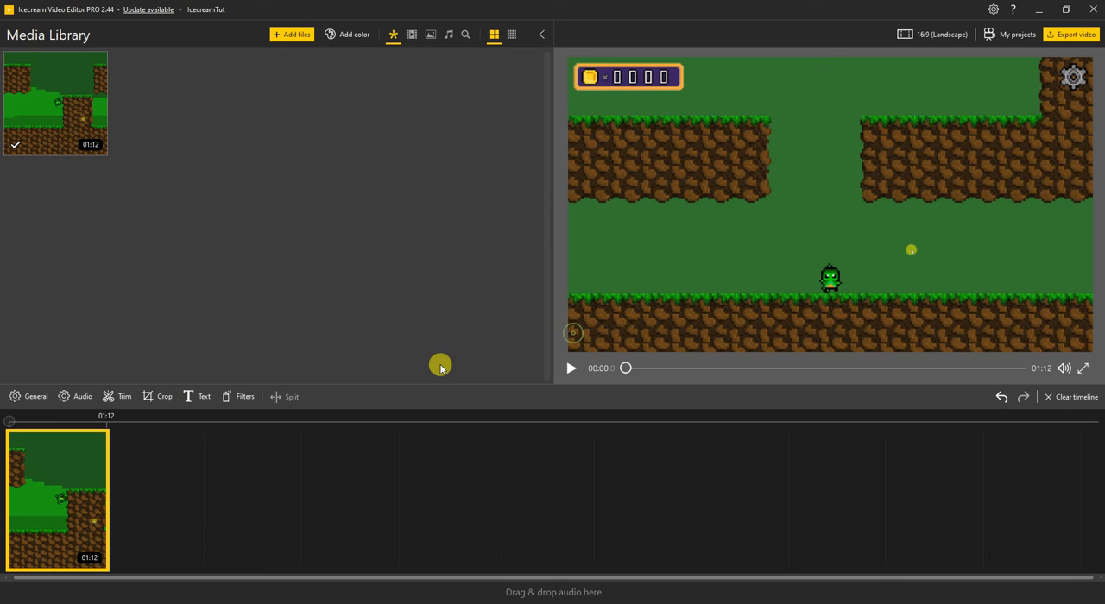
# Look through the clip's text, filter, crop, trim, audio and general settings once more
pyautogui.click(190, 396)
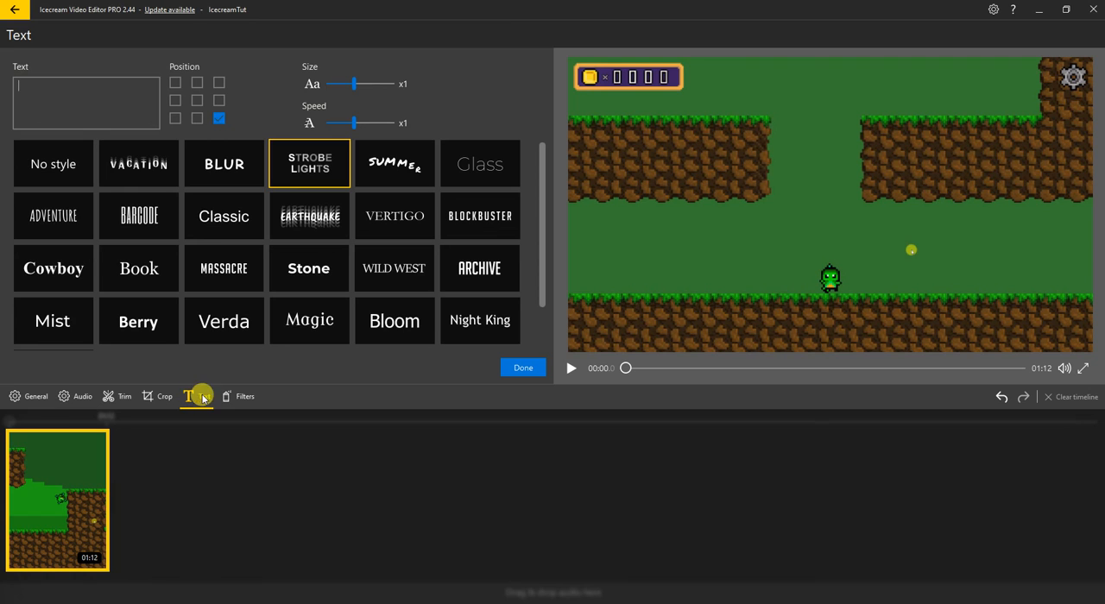
pyautogui.click(227, 396)
pyautogui.click(195, 399)
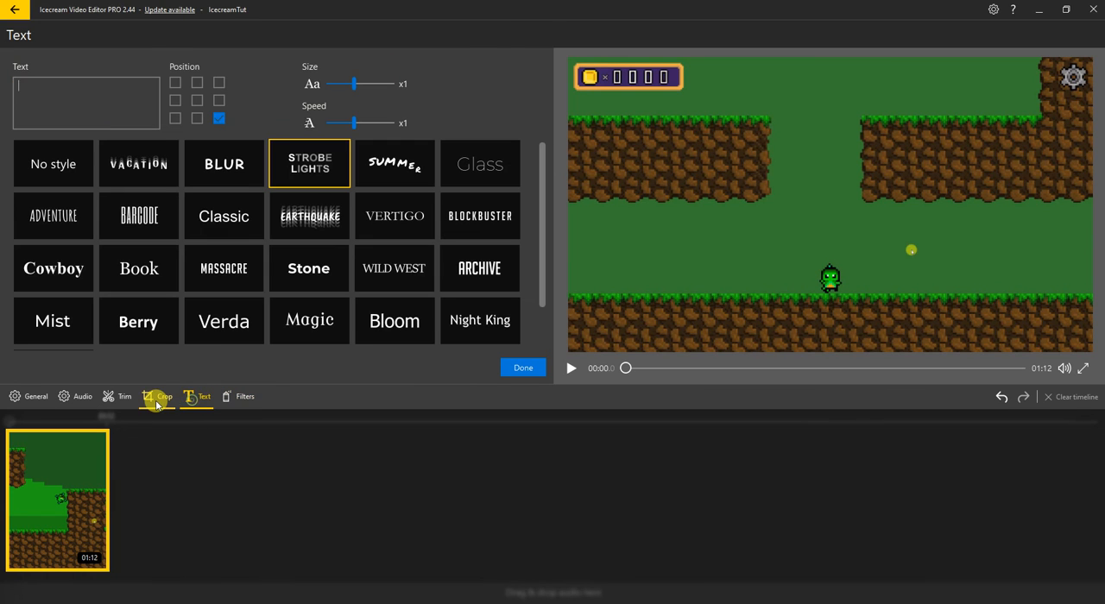
pyautogui.click(157, 398)
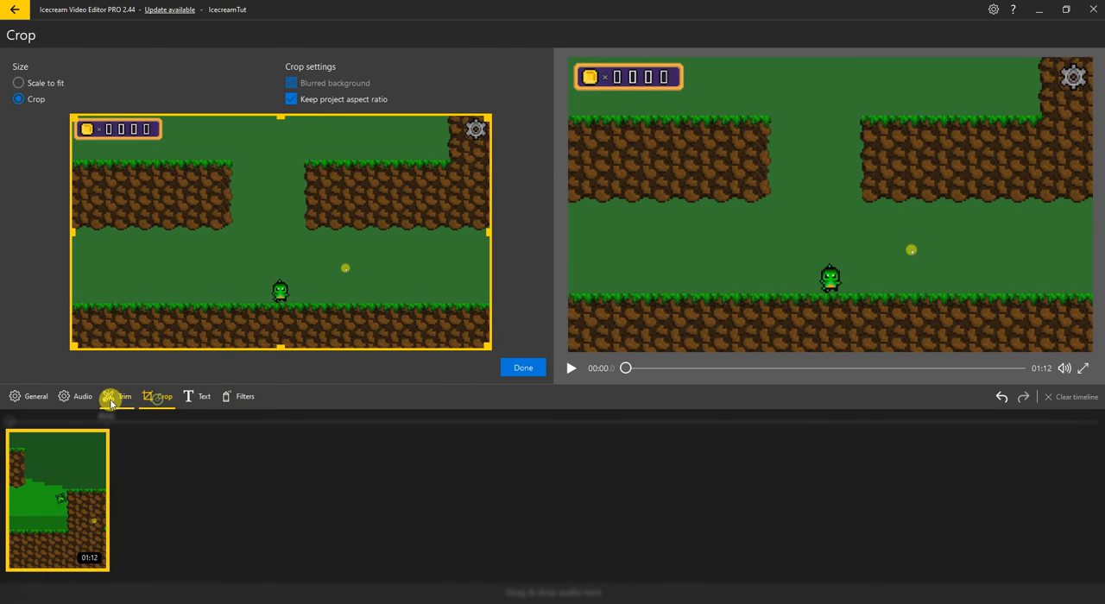
pyautogui.click(114, 396)
pyautogui.click(80, 404)
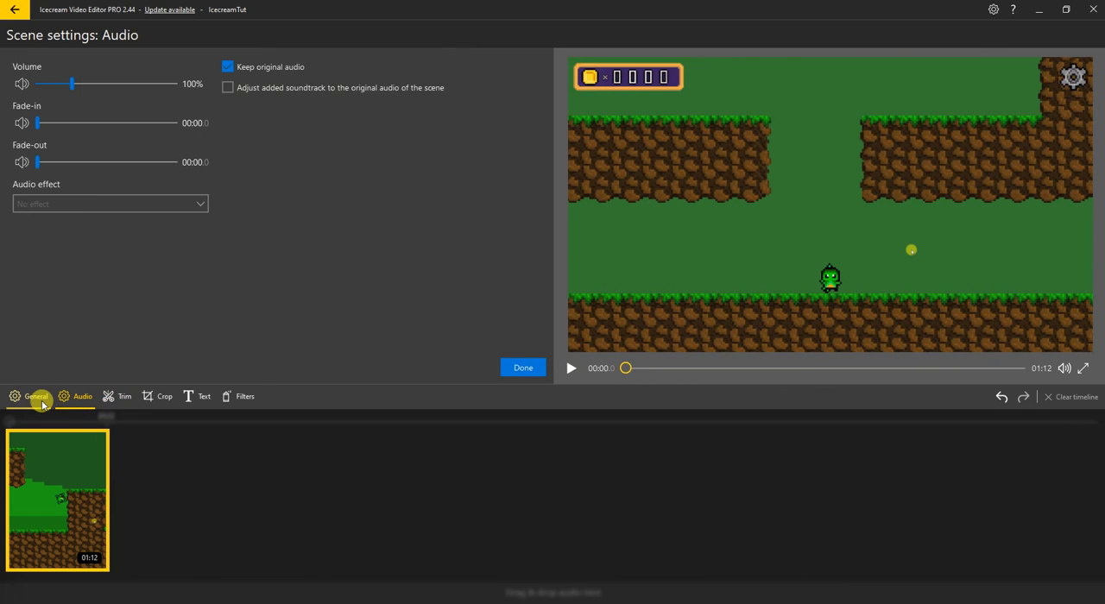
pyautogui.click(39, 399)
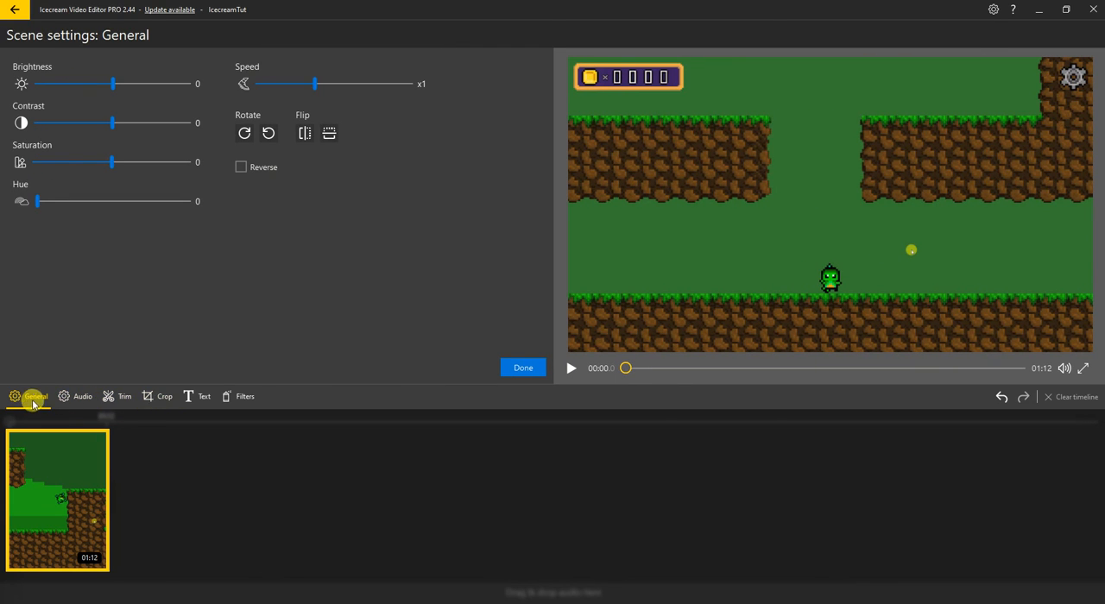
# Look through the gameplay clip's crop settings, text styles and filters, and return to the media library
pyautogui.click(159, 398)
pyautogui.click(199, 399)
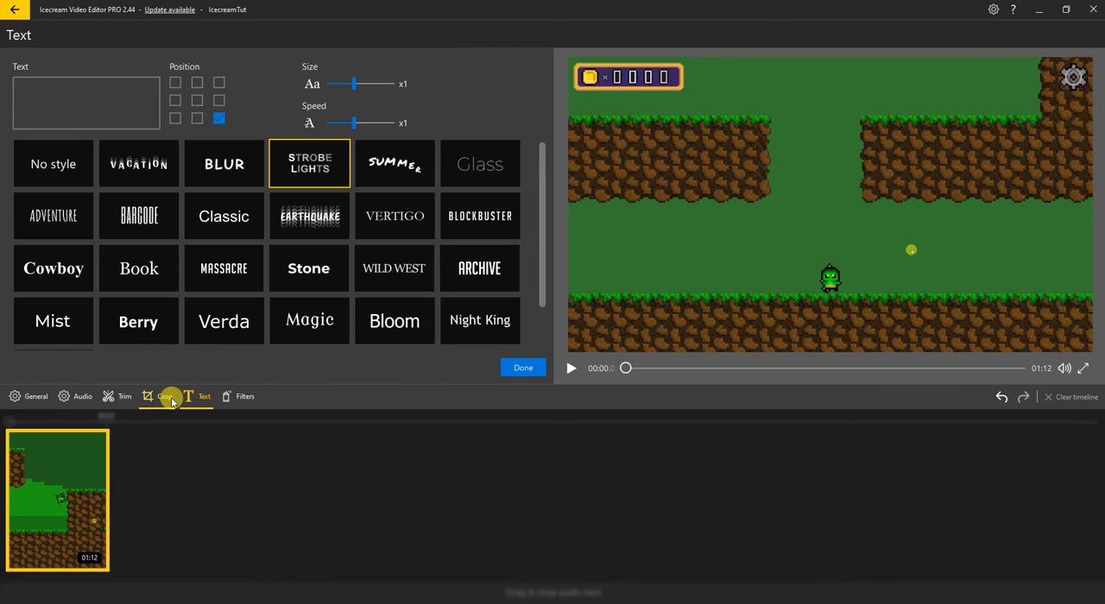
pyautogui.scroll(-2, 230, 311)
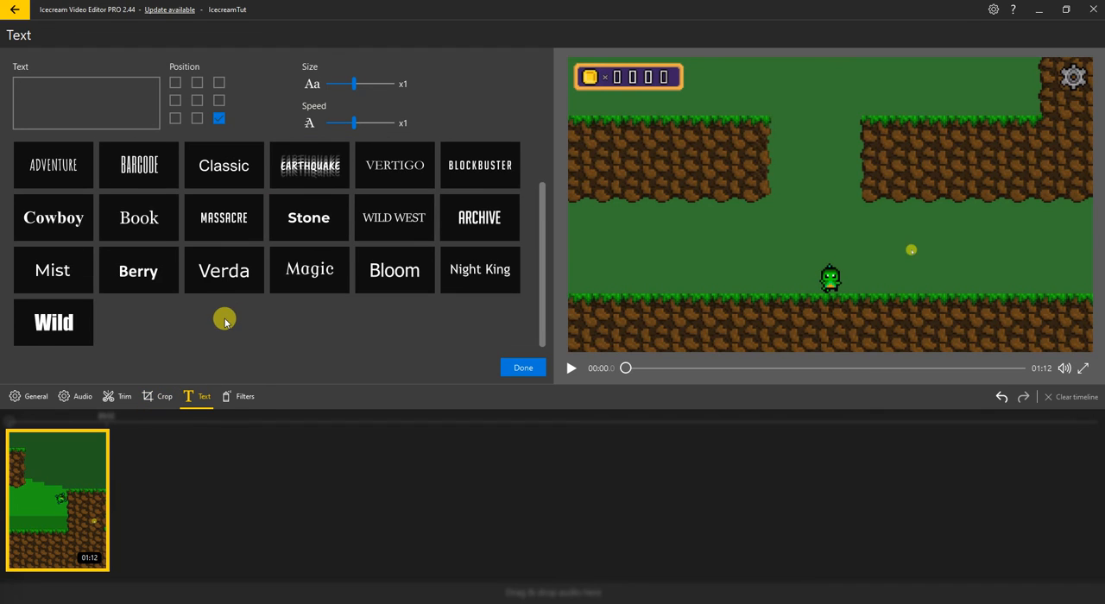
pyautogui.scroll(2, 227, 328)
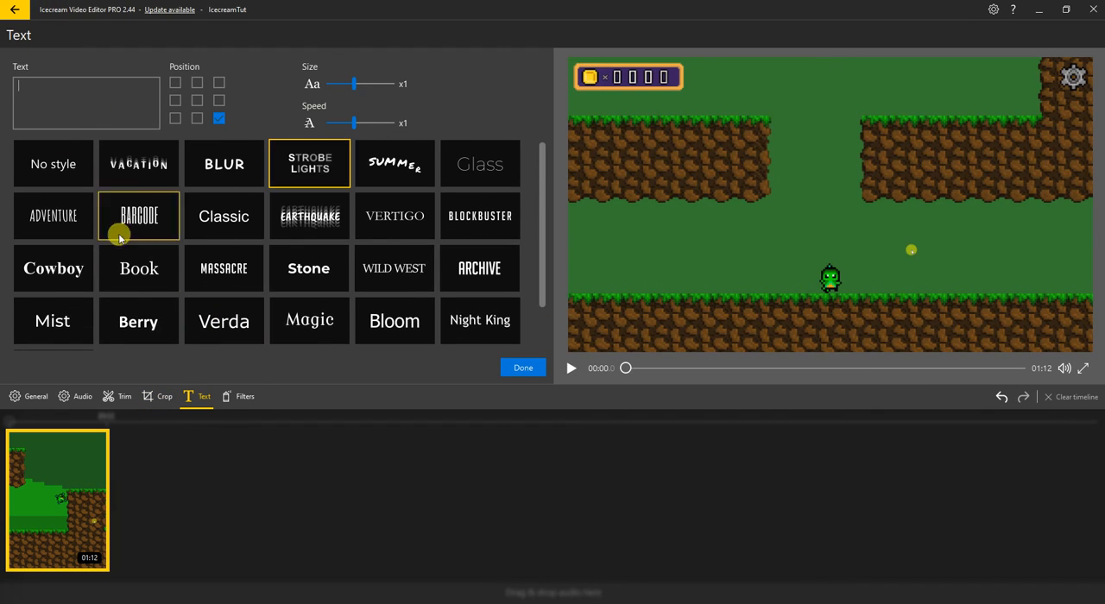
pyautogui.click(241, 396)
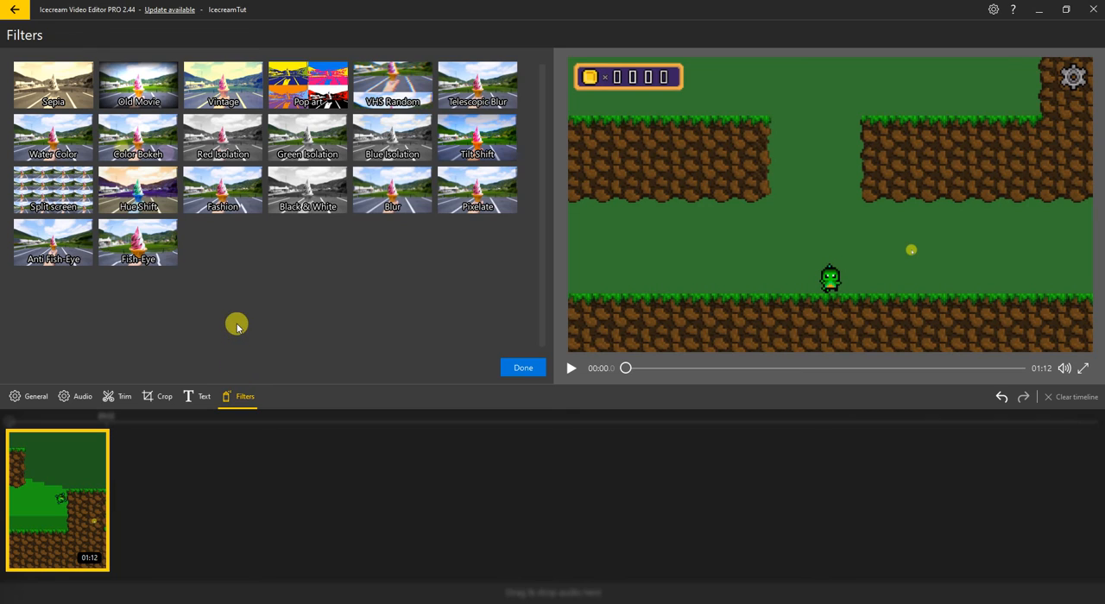
pyautogui.click(165, 397)
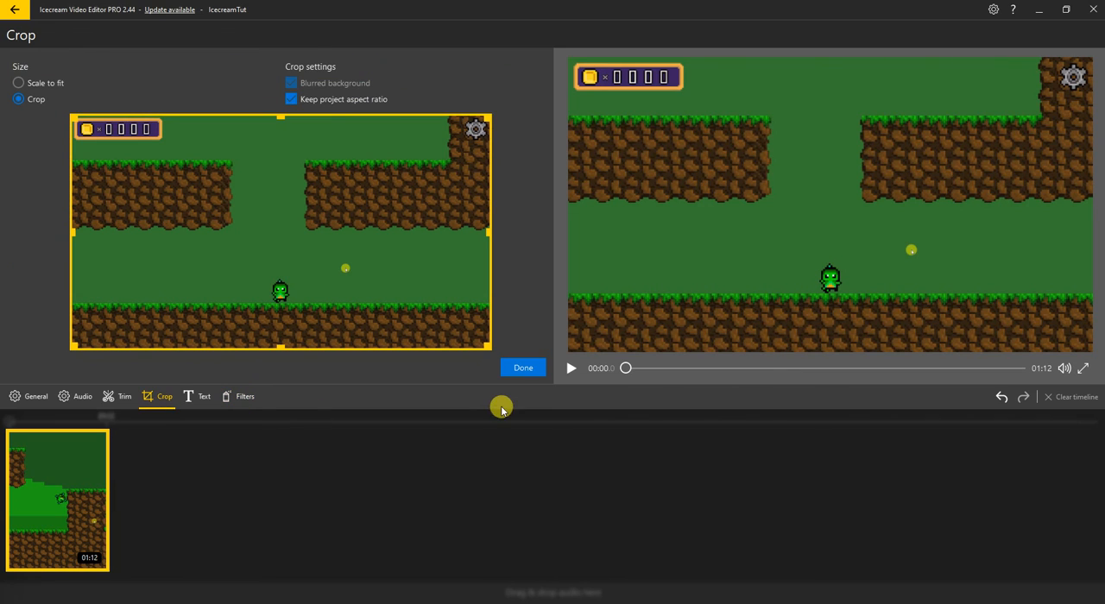
pyautogui.click(521, 368)
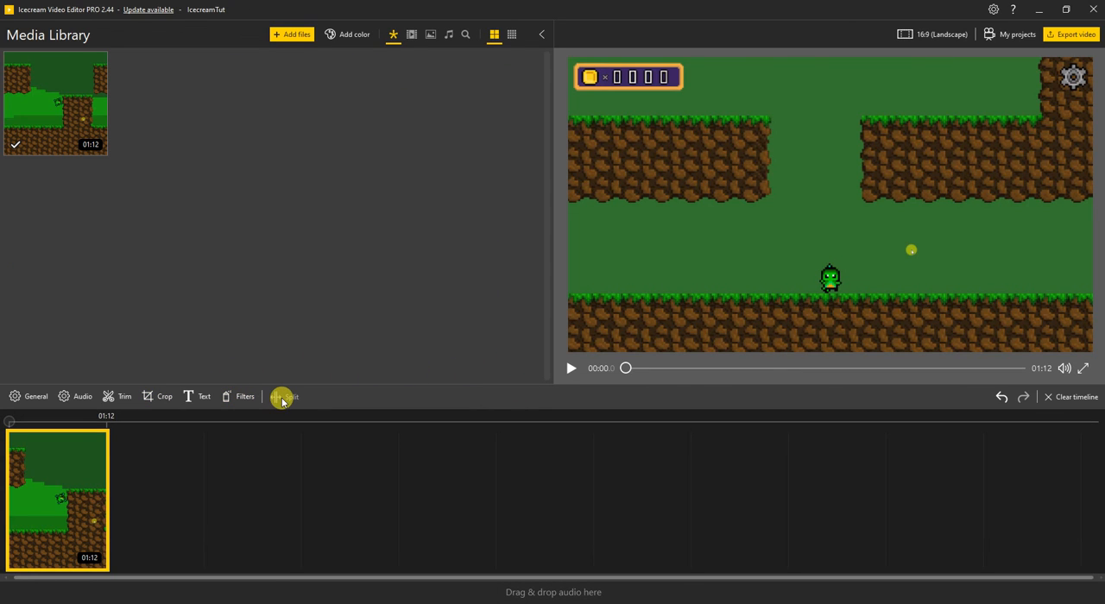
# Add a pink-to-orange gradient color to the media library and place it before the gameplay clip on the timeline
pyautogui.click(342, 35)
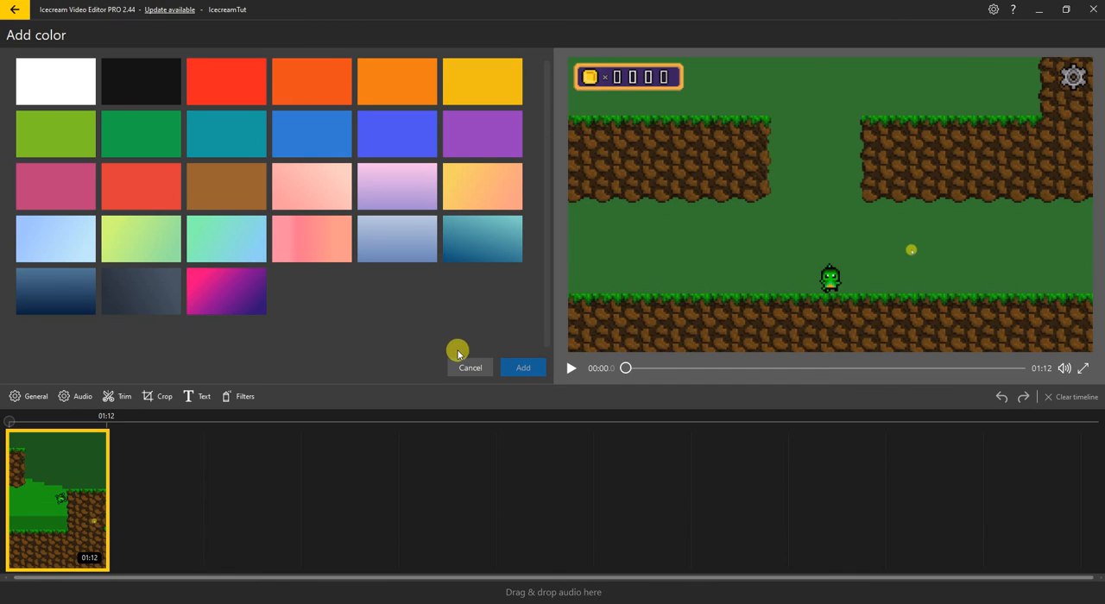
pyautogui.click(327, 238)
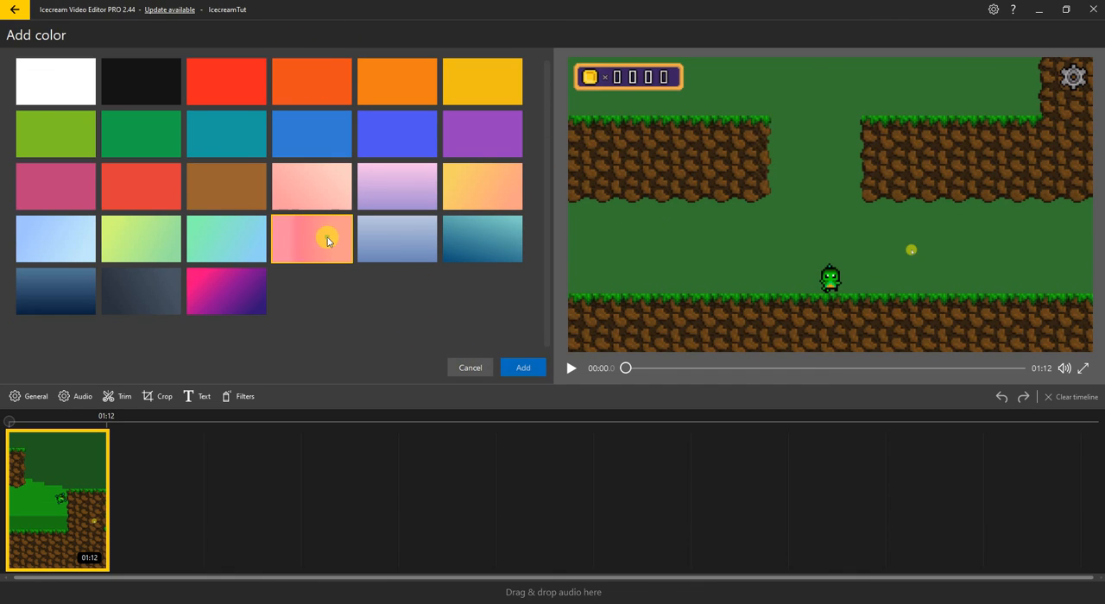
pyautogui.click(533, 370)
pyautogui.moveTo(196, 128); pyautogui.dragTo(65, 469)
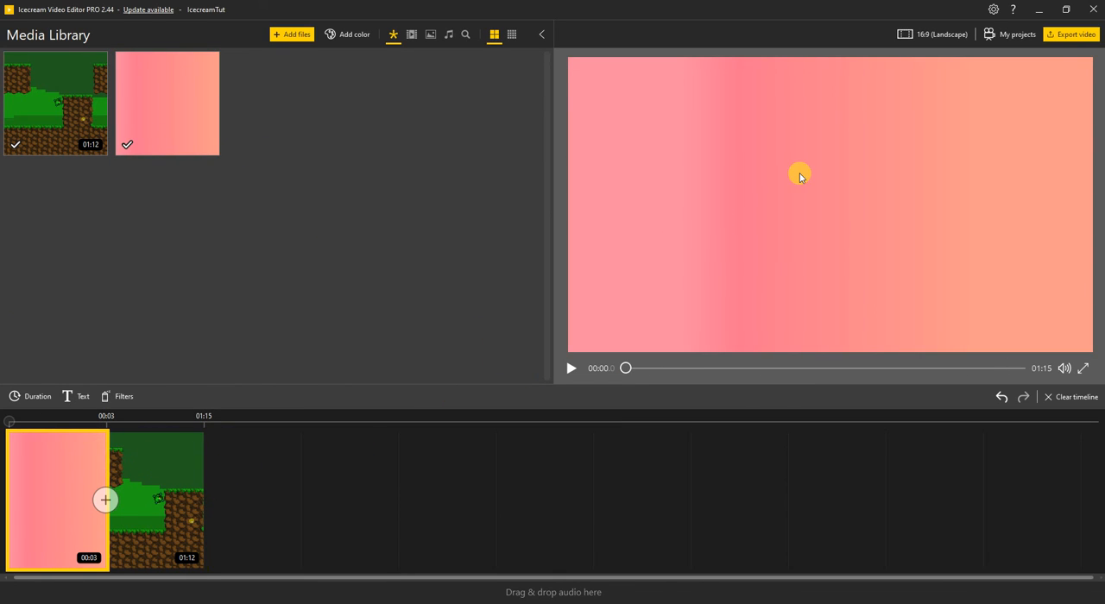
# Apply the Fish-Eye filter to the gradient clip and open its text settings
pyautogui.click(112, 397)
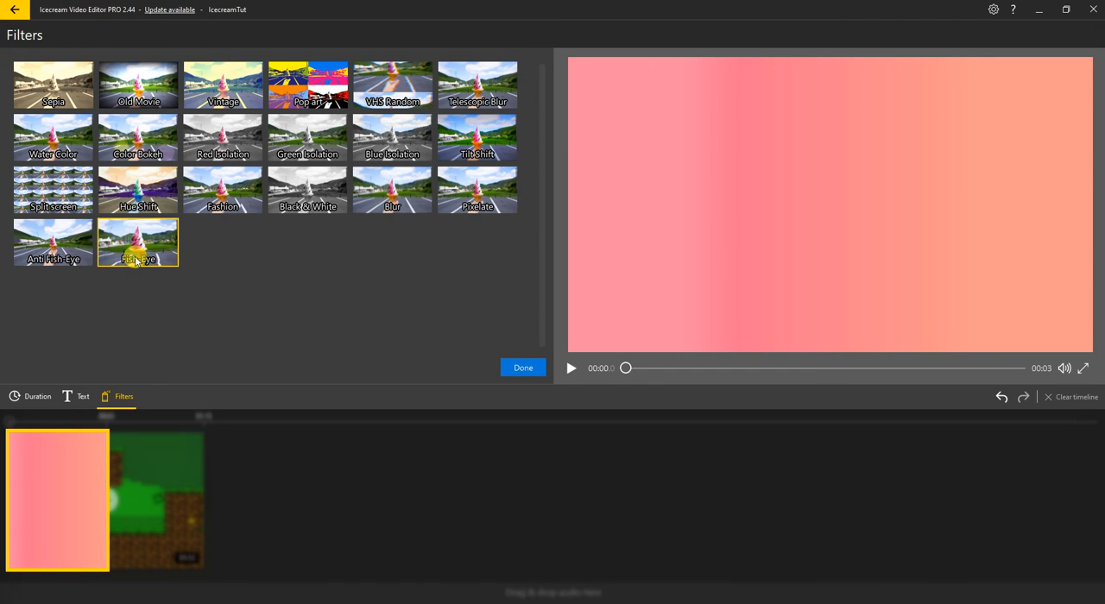
pyautogui.click(67, 396)
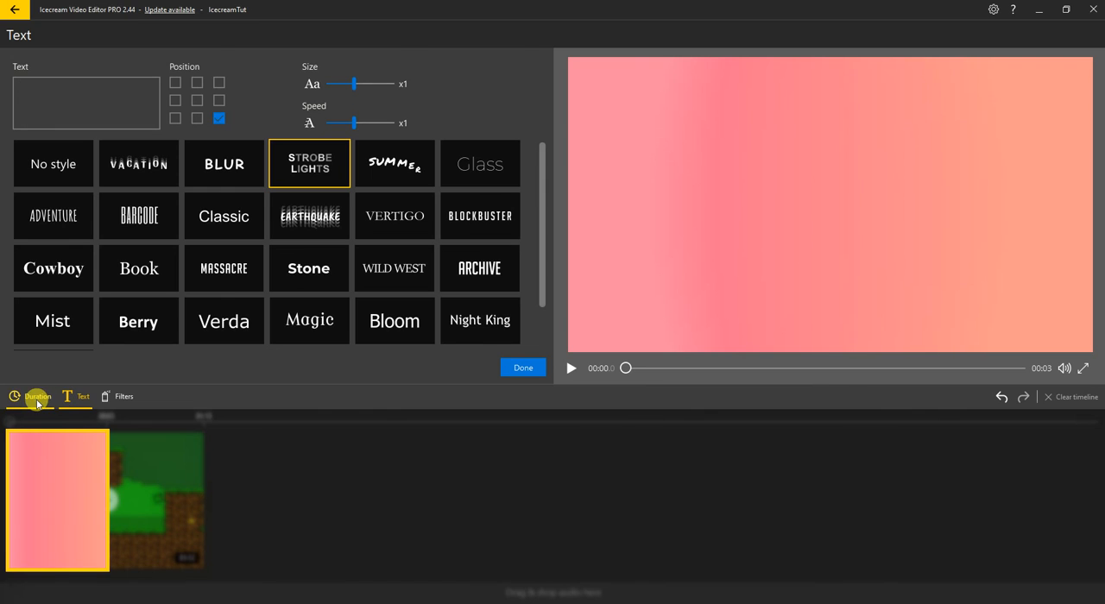
# Examine the duration options available for the gradient clip
pyautogui.click(38, 403)
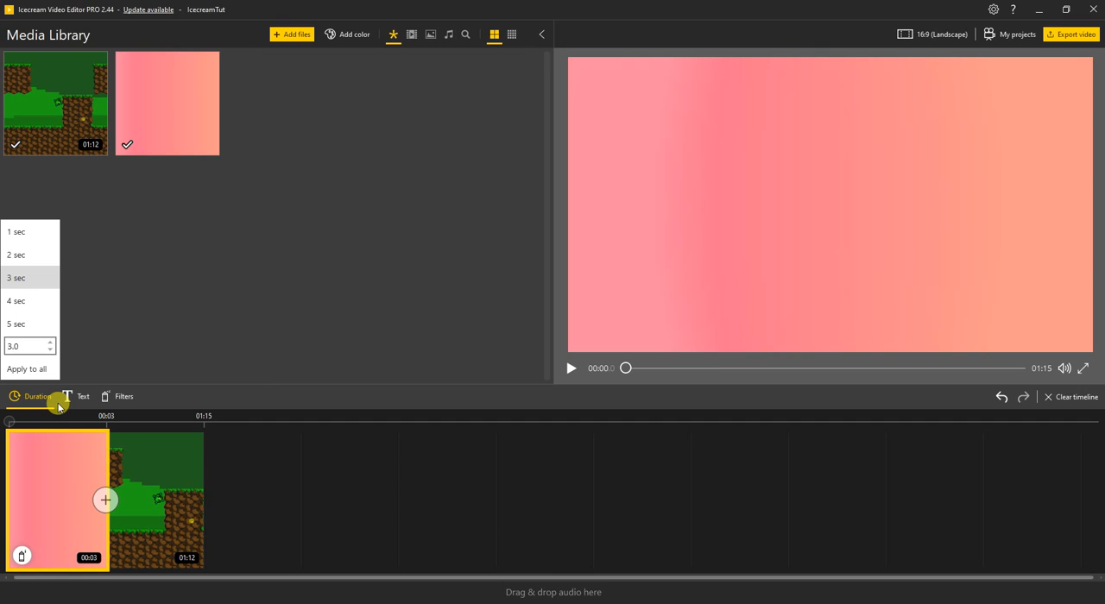
pyautogui.click(190, 333)
pyautogui.click(36, 397)
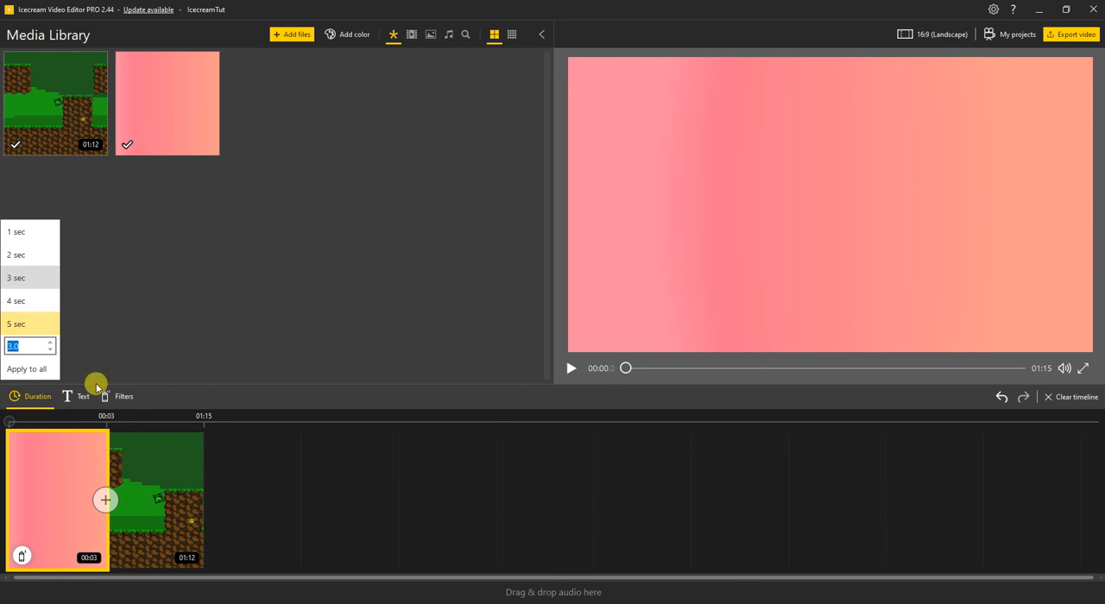
pyautogui.click(141, 461)
pyautogui.click(66, 466)
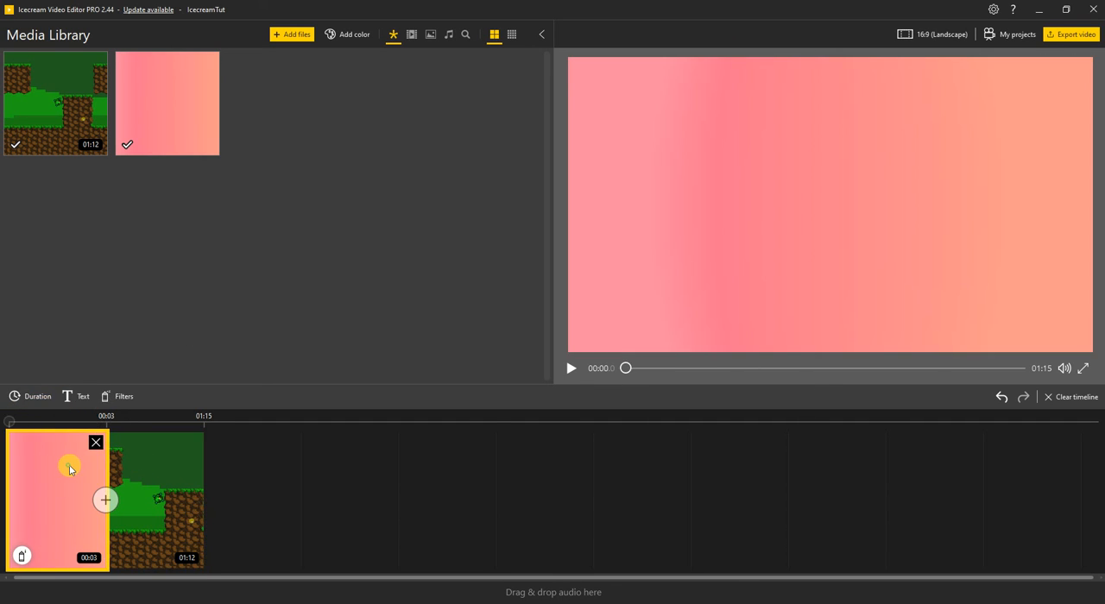
pyautogui.click(28, 396)
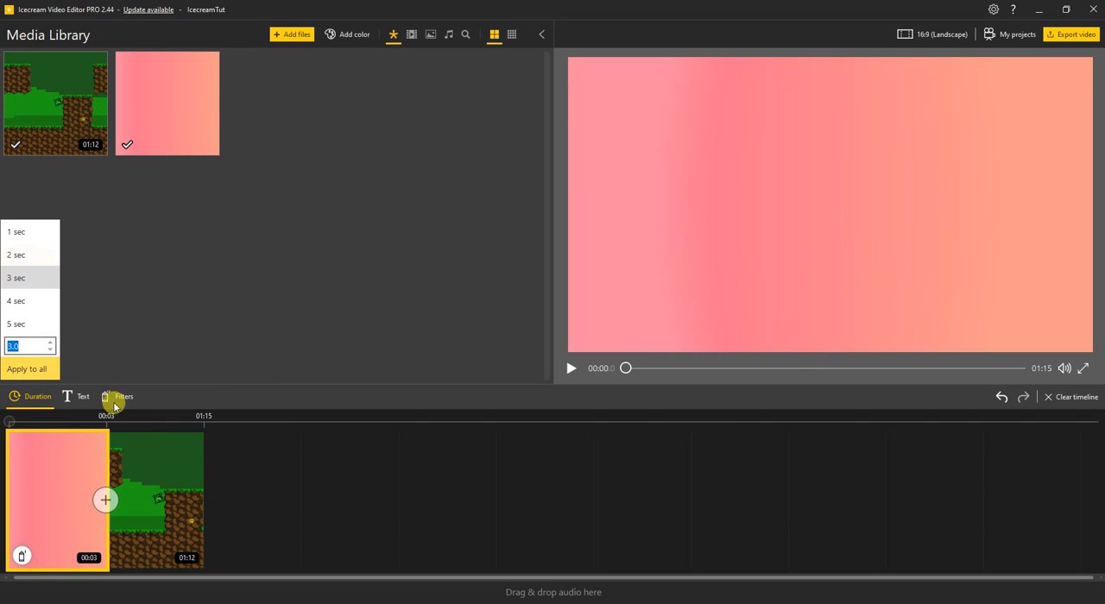
# Select the gameplay clip, limit the media library to images, and show all media types again
pyautogui.click(138, 447)
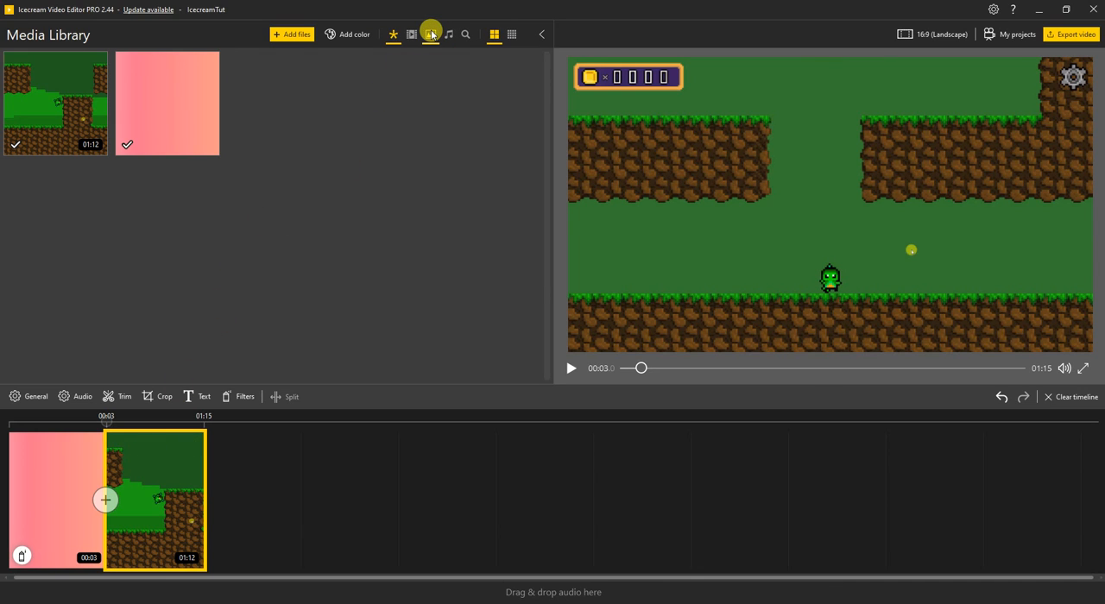
pyautogui.click(431, 35)
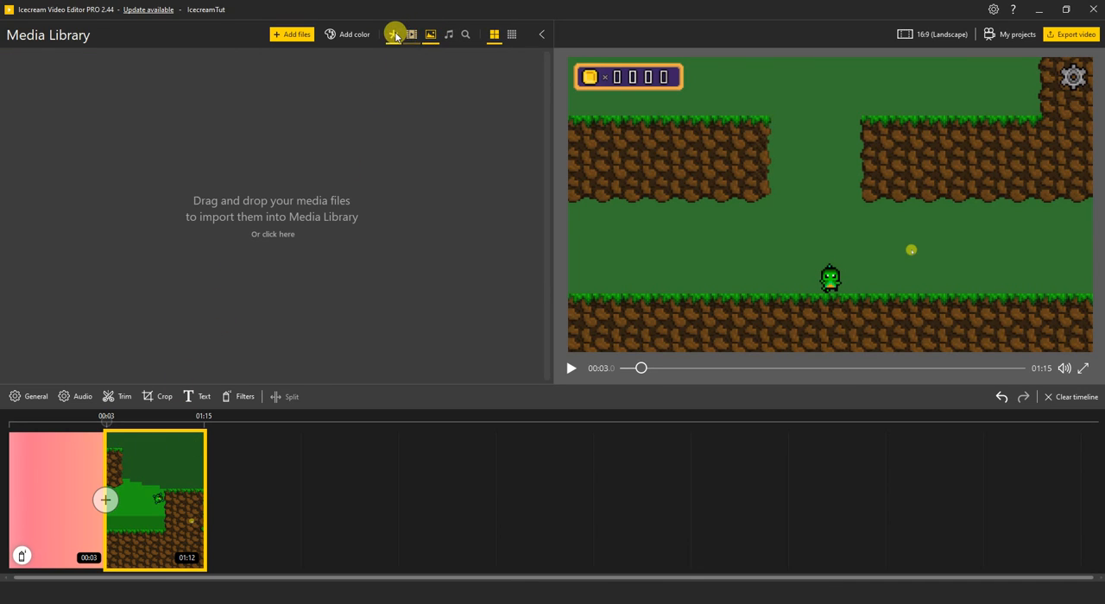
pyautogui.click(395, 34)
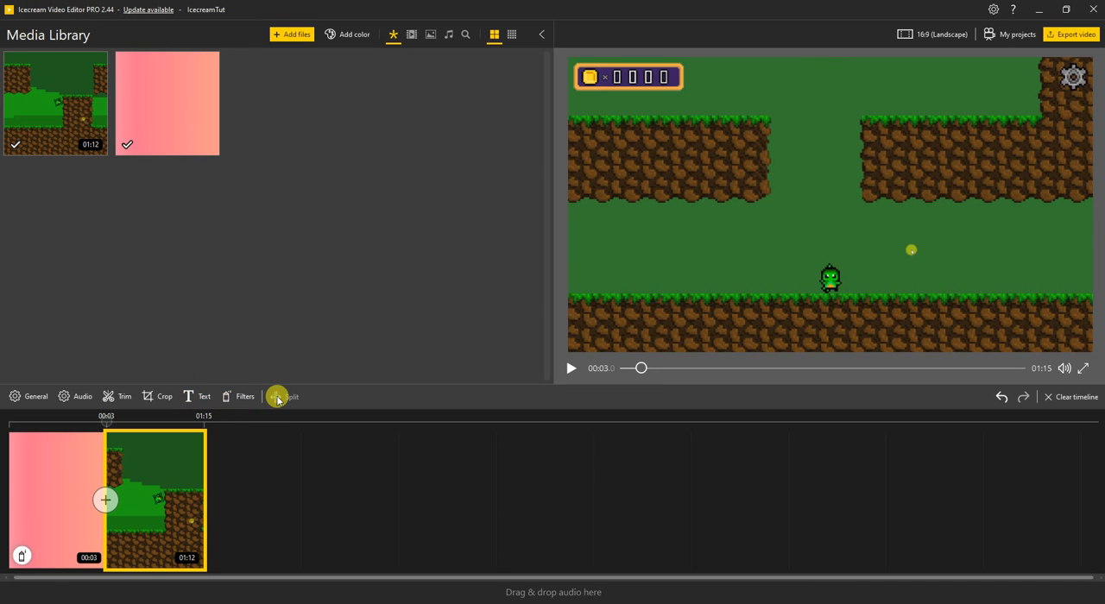
# Review the gameplay clip's text, filter, crop, audio, trim and general settings, including the full text style list, and close them
pyautogui.click(196, 398)
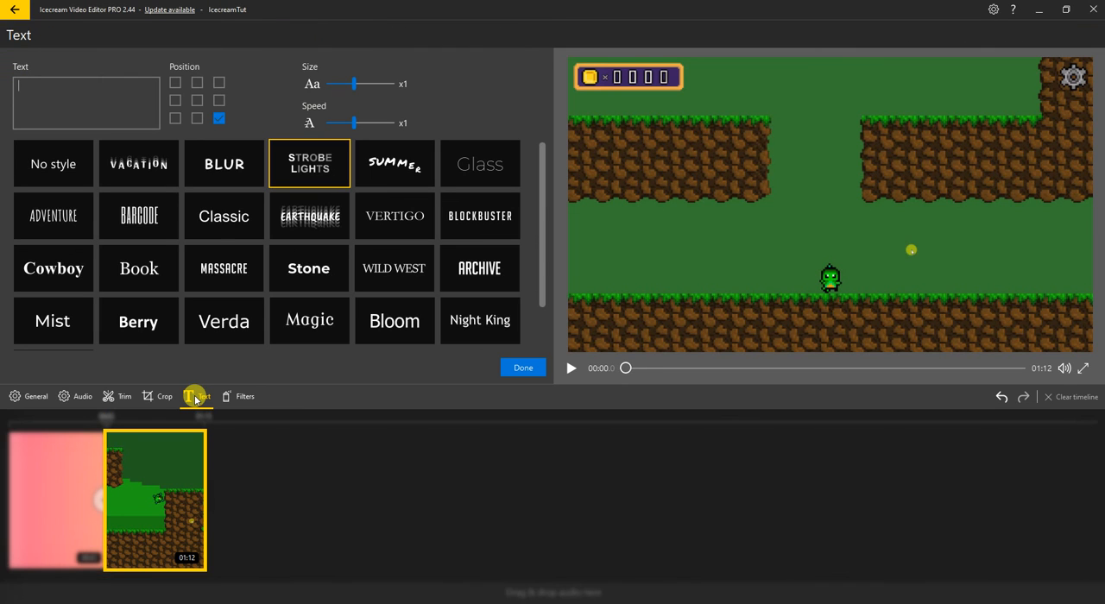
pyautogui.click(244, 396)
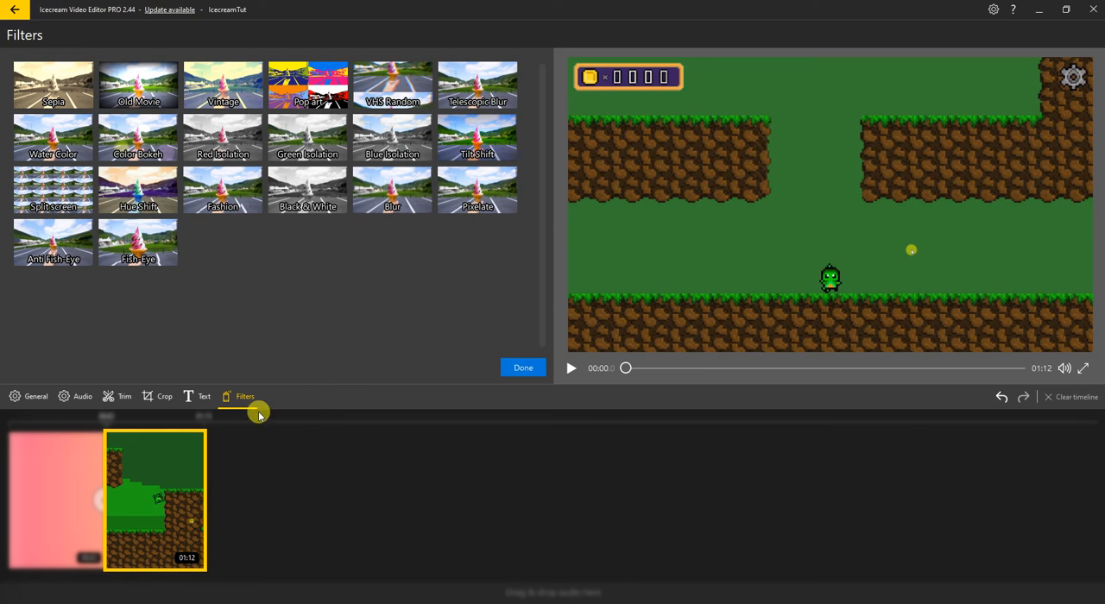
pyautogui.click(163, 399)
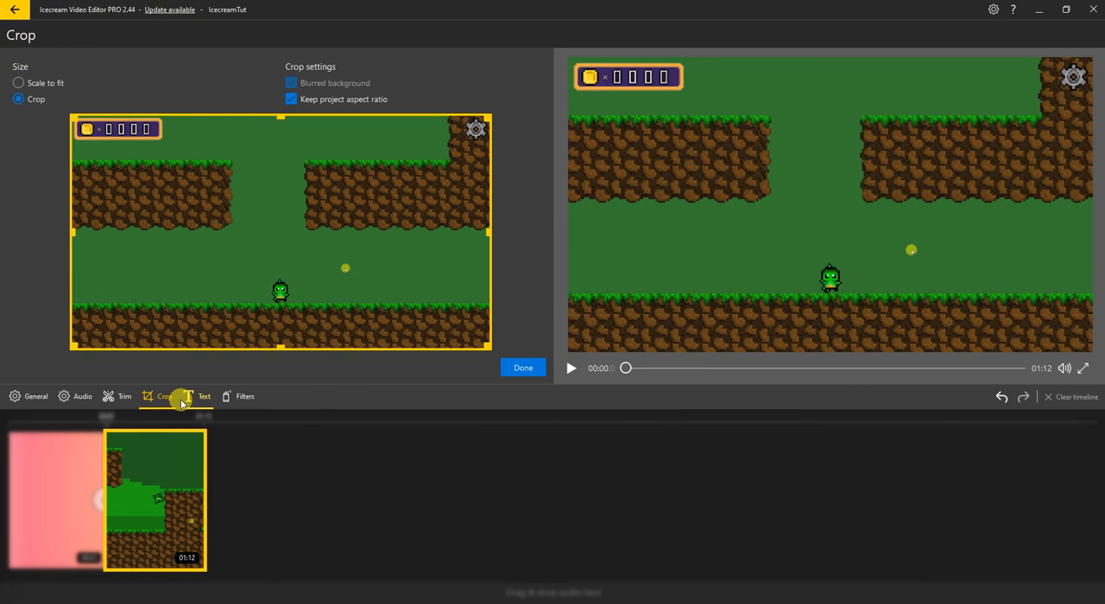
pyautogui.click(87, 399)
pyautogui.click(118, 399)
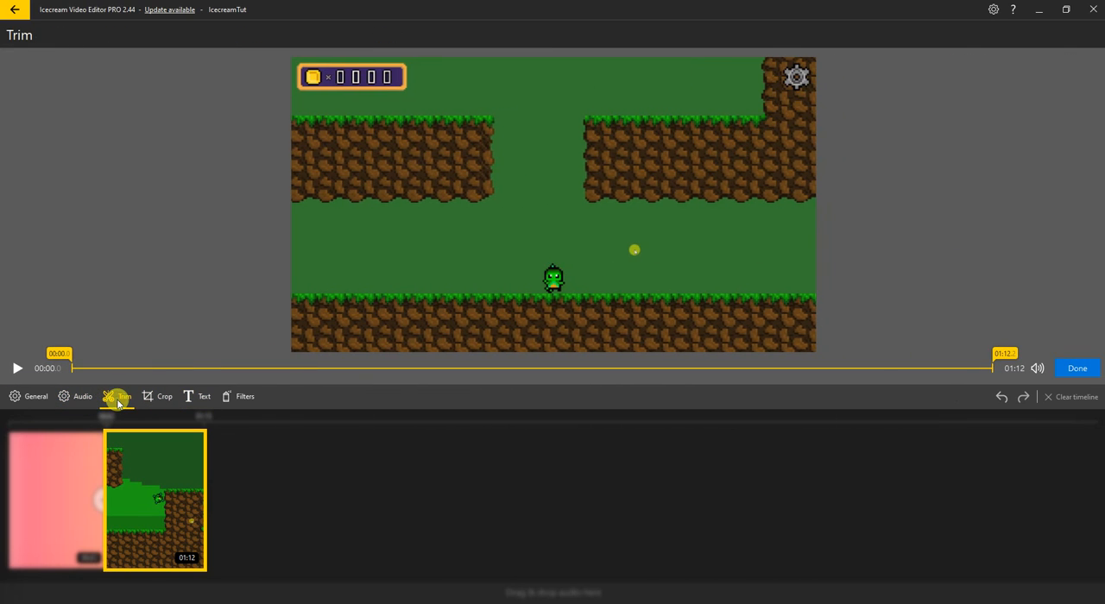
pyautogui.click(37, 402)
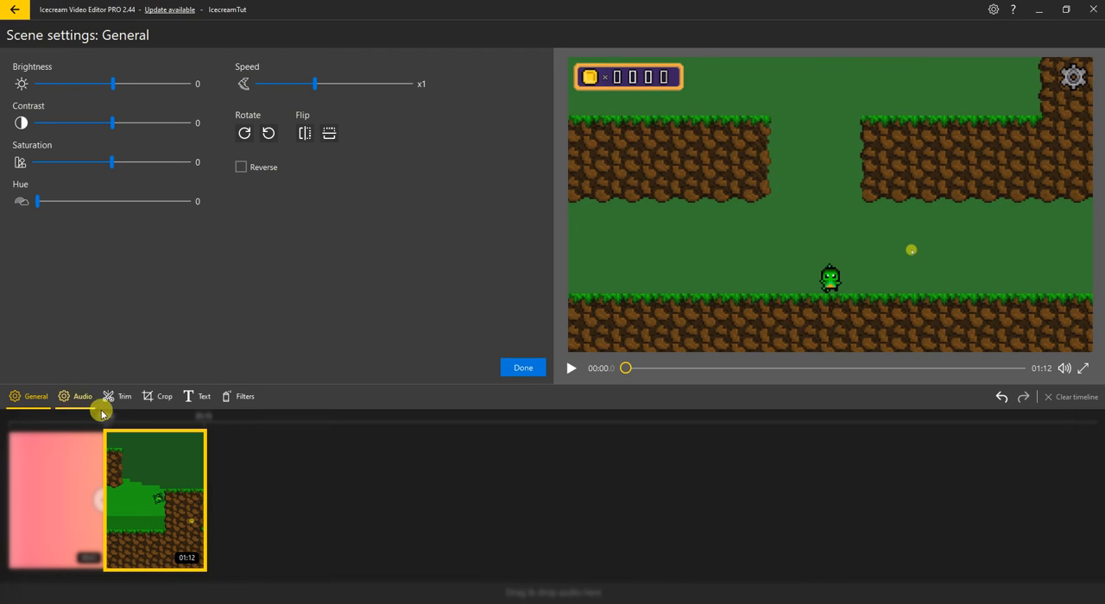
pyautogui.click(201, 401)
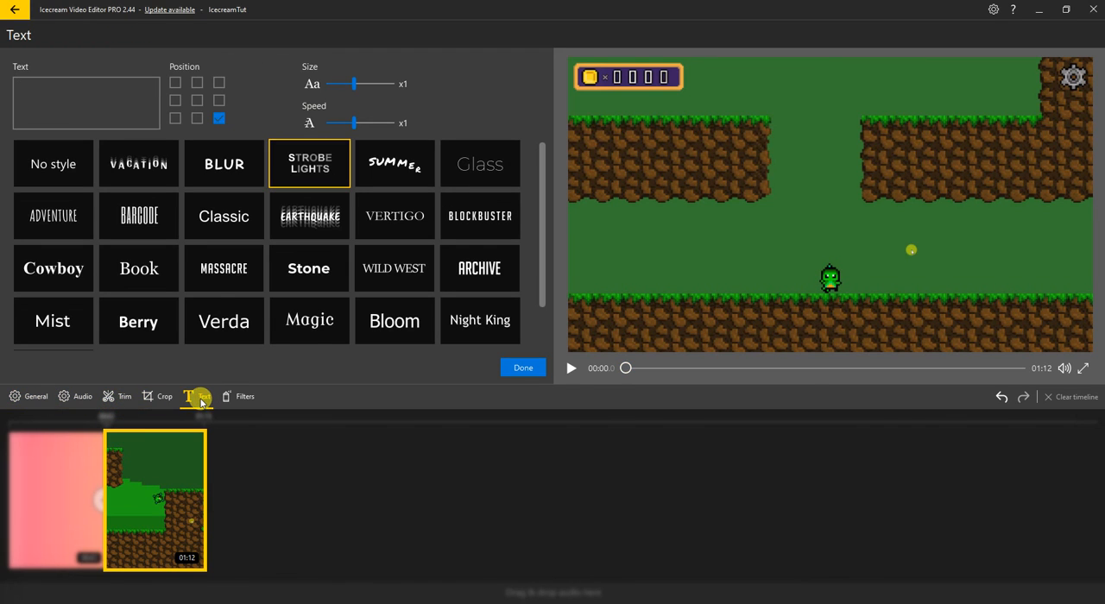
pyautogui.scroll(-1, 216, 295)
pyautogui.scroll(1, 217, 296)
pyautogui.click(524, 371)
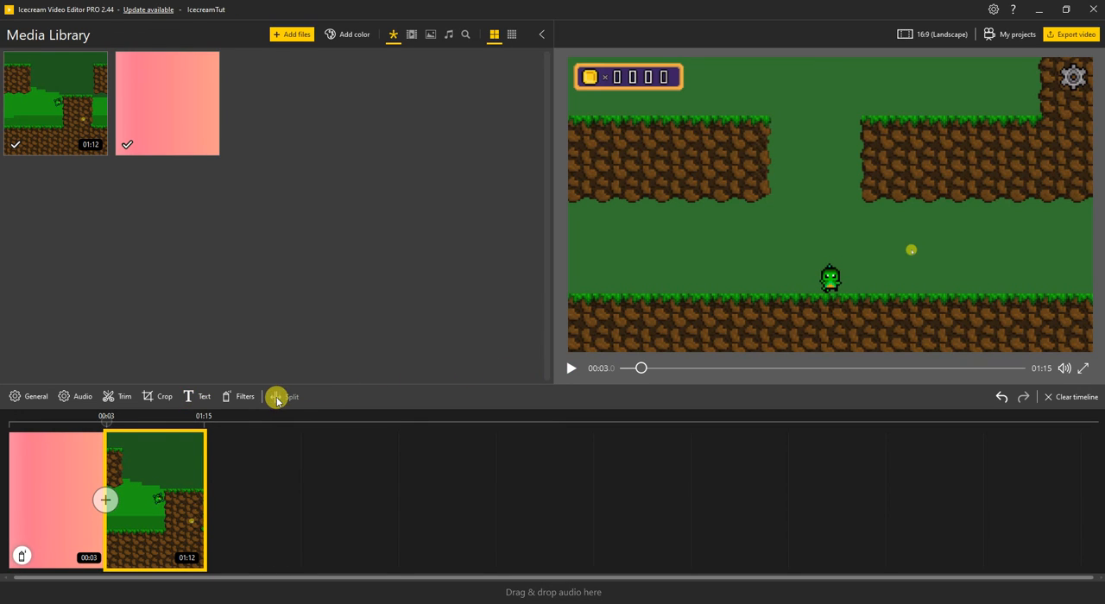
# Add a second copy of the gameplay clip to the end of the timeline and trim its start to 00:22.7
pyautogui.moveTo(147, 461)
pyautogui.moveTo(67, 94); pyautogui.dragTo(267, 446)
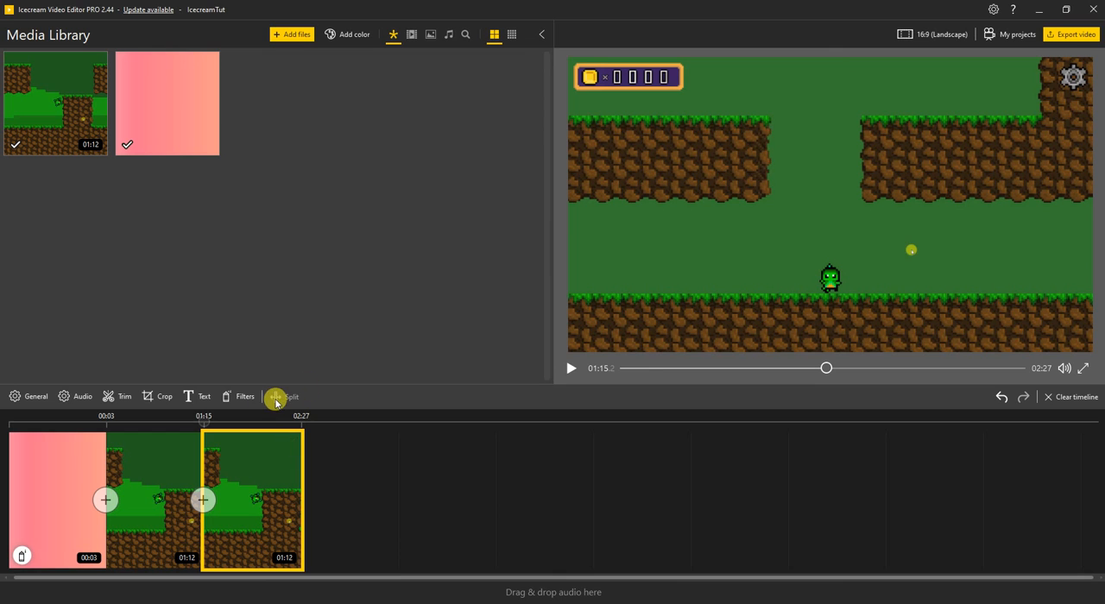
pyautogui.click(158, 397)
pyautogui.click(122, 399)
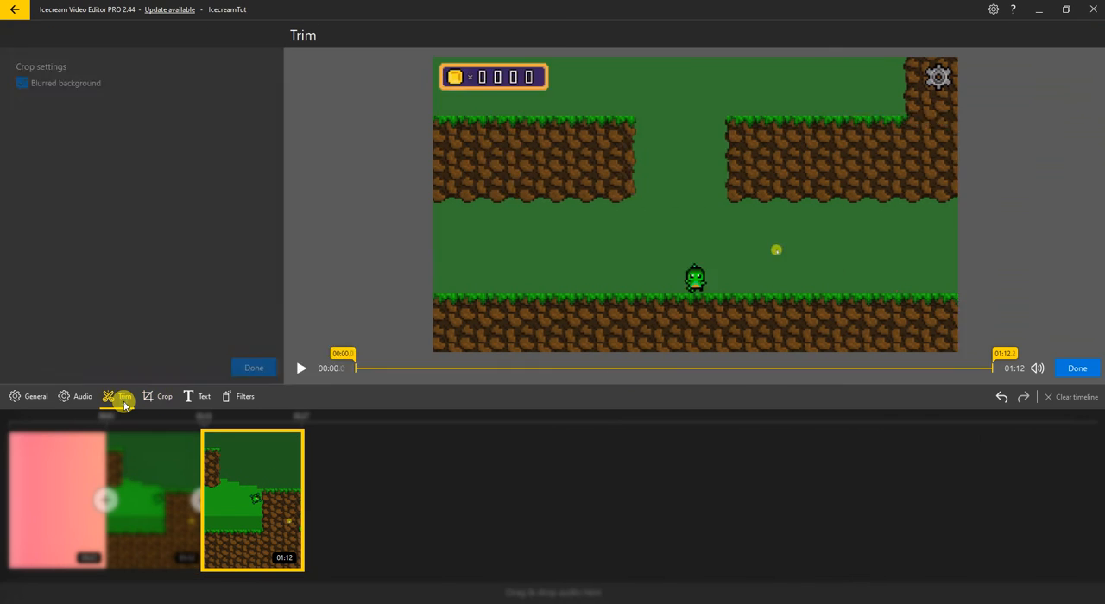
pyautogui.moveTo(60, 355); pyautogui.dragTo(606, 348)
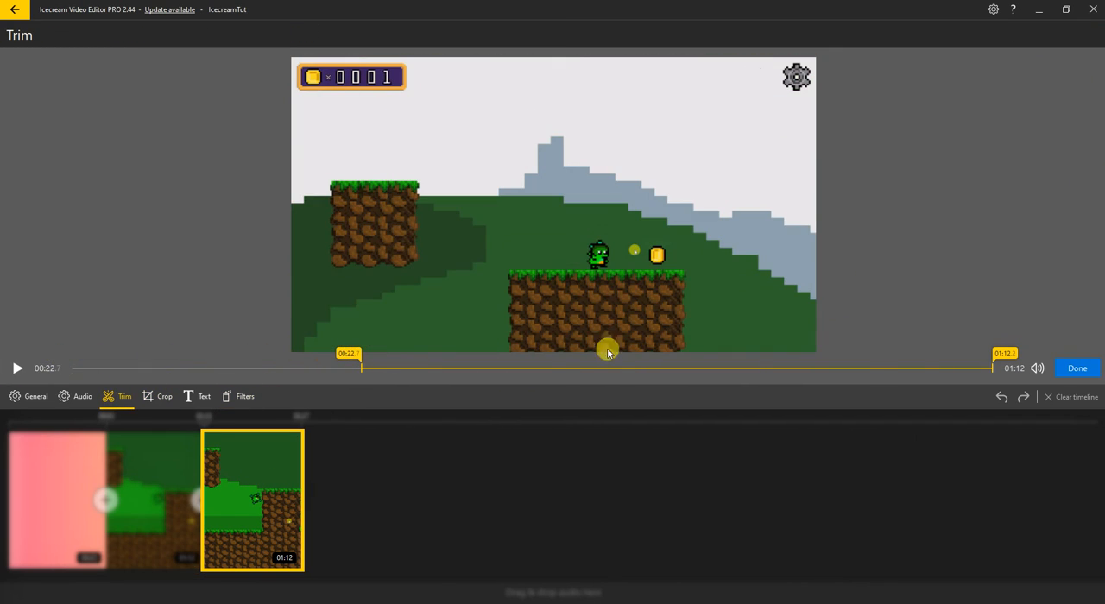
pyautogui.click(1072, 367)
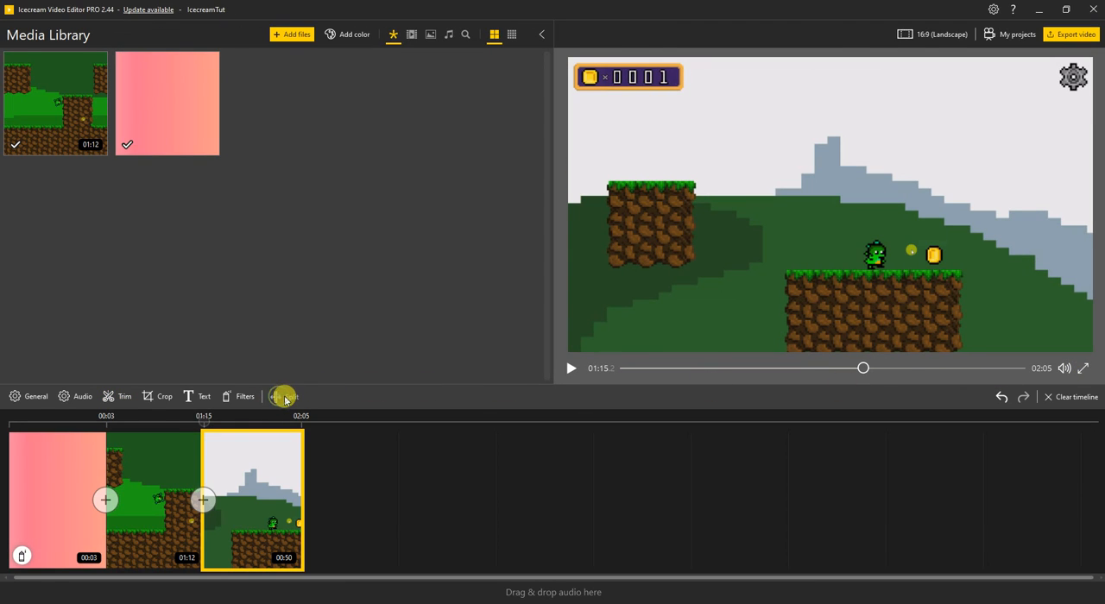
# Duplicate the trimmed gameplay clip on the timeline and select the full-length gameplay clip
pyautogui.rightClick(249, 468)
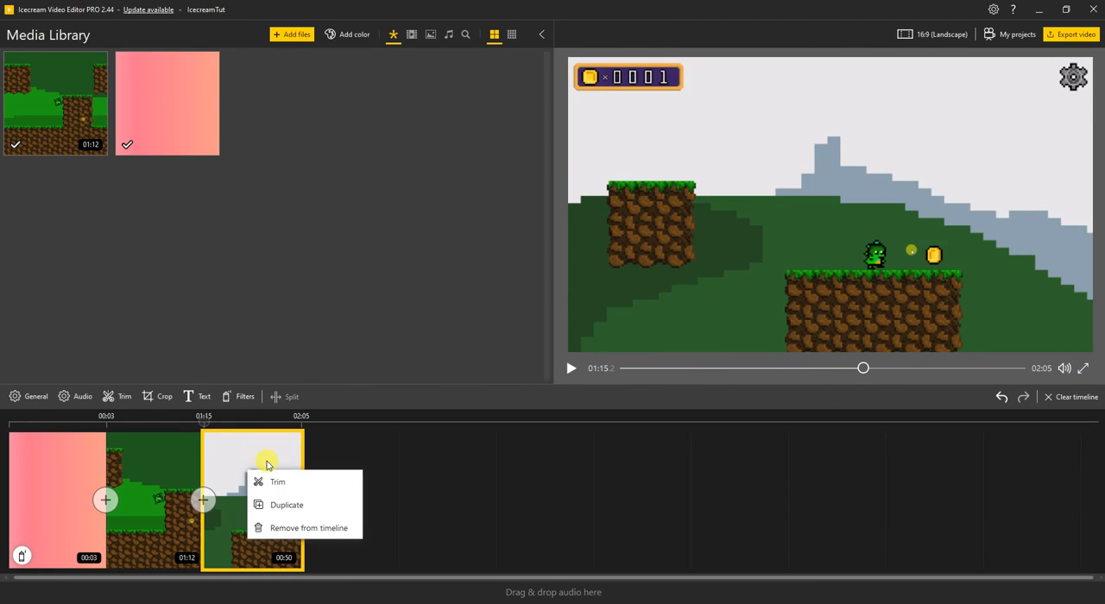
pyautogui.click(287, 507)
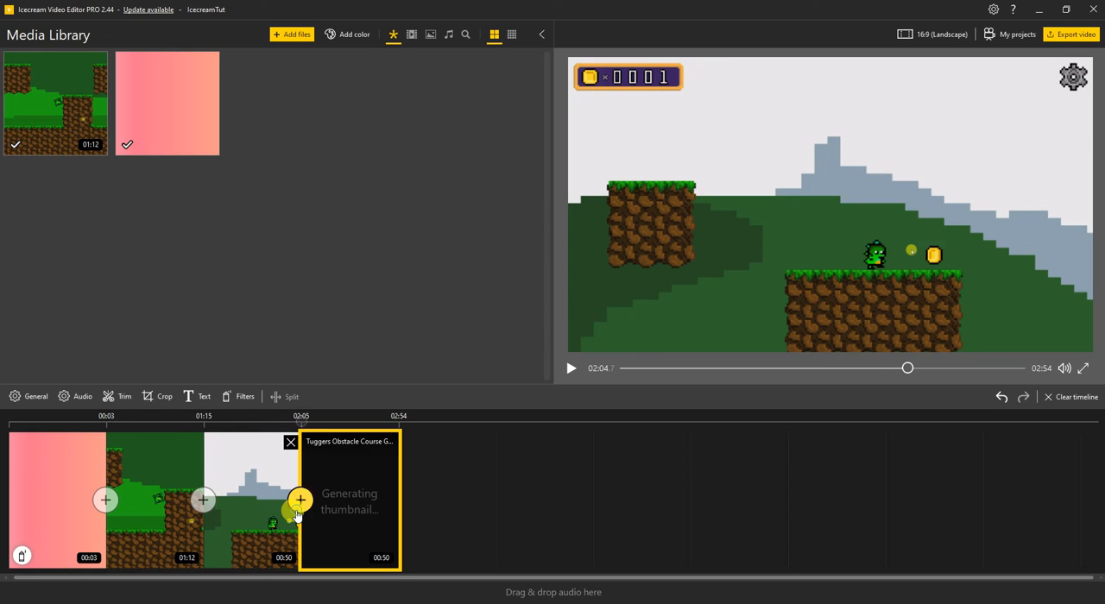
pyautogui.click(271, 454)
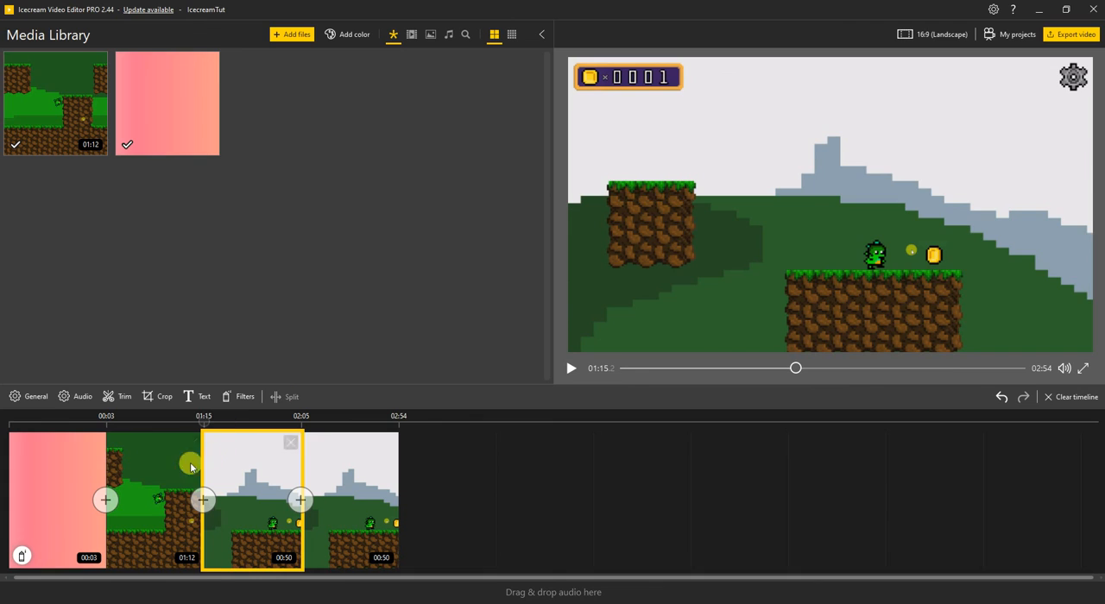
pyautogui.click(189, 463)
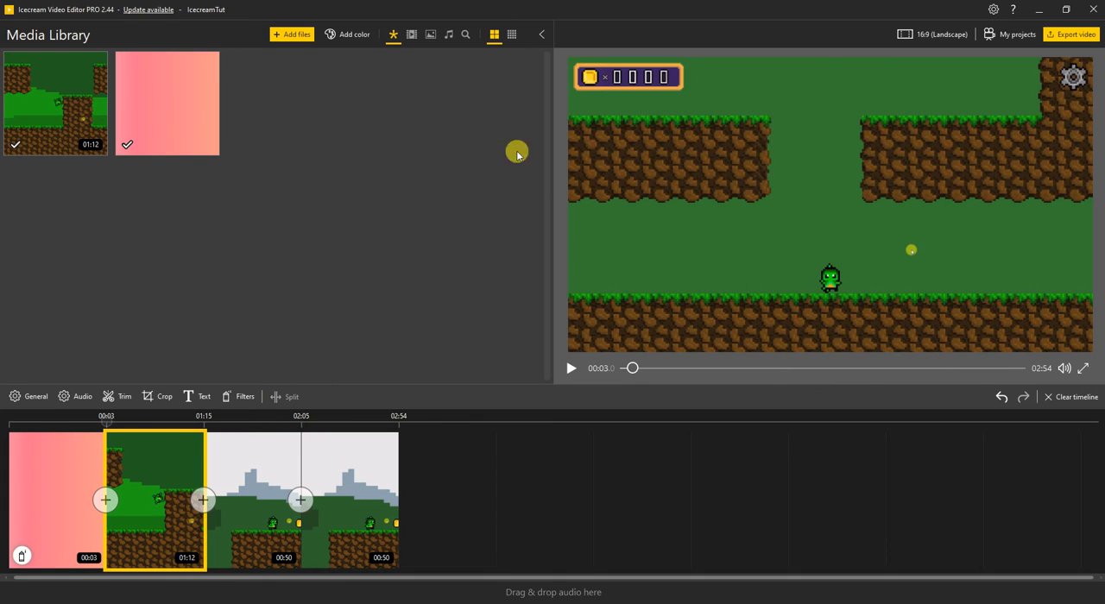
# Collapse the media library to enlarge the preview area and expand it again
pyautogui.click(541, 35)
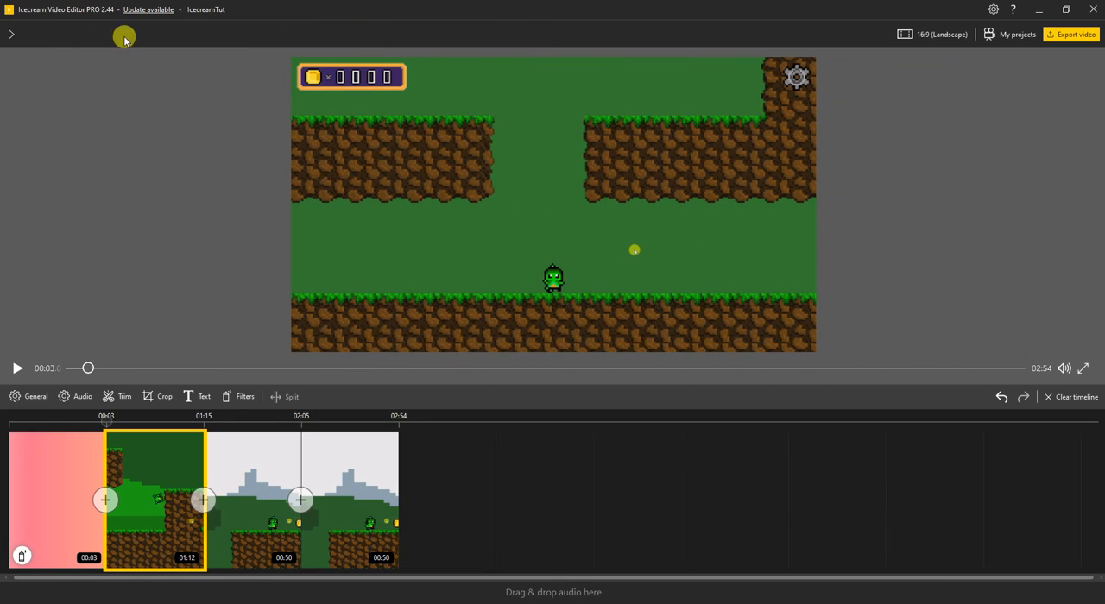
pyautogui.click(13, 35)
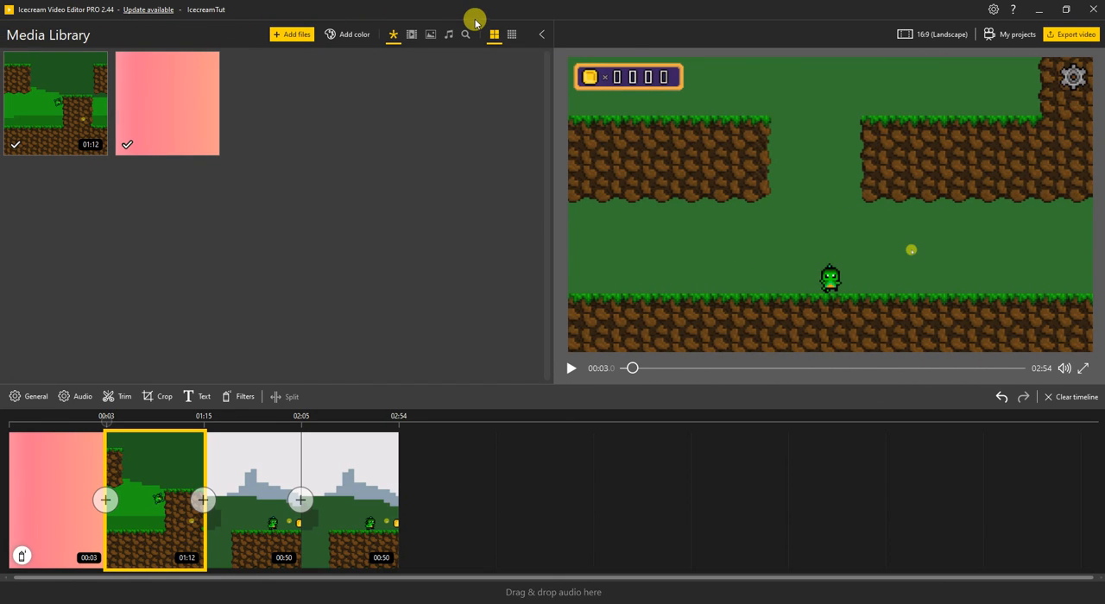